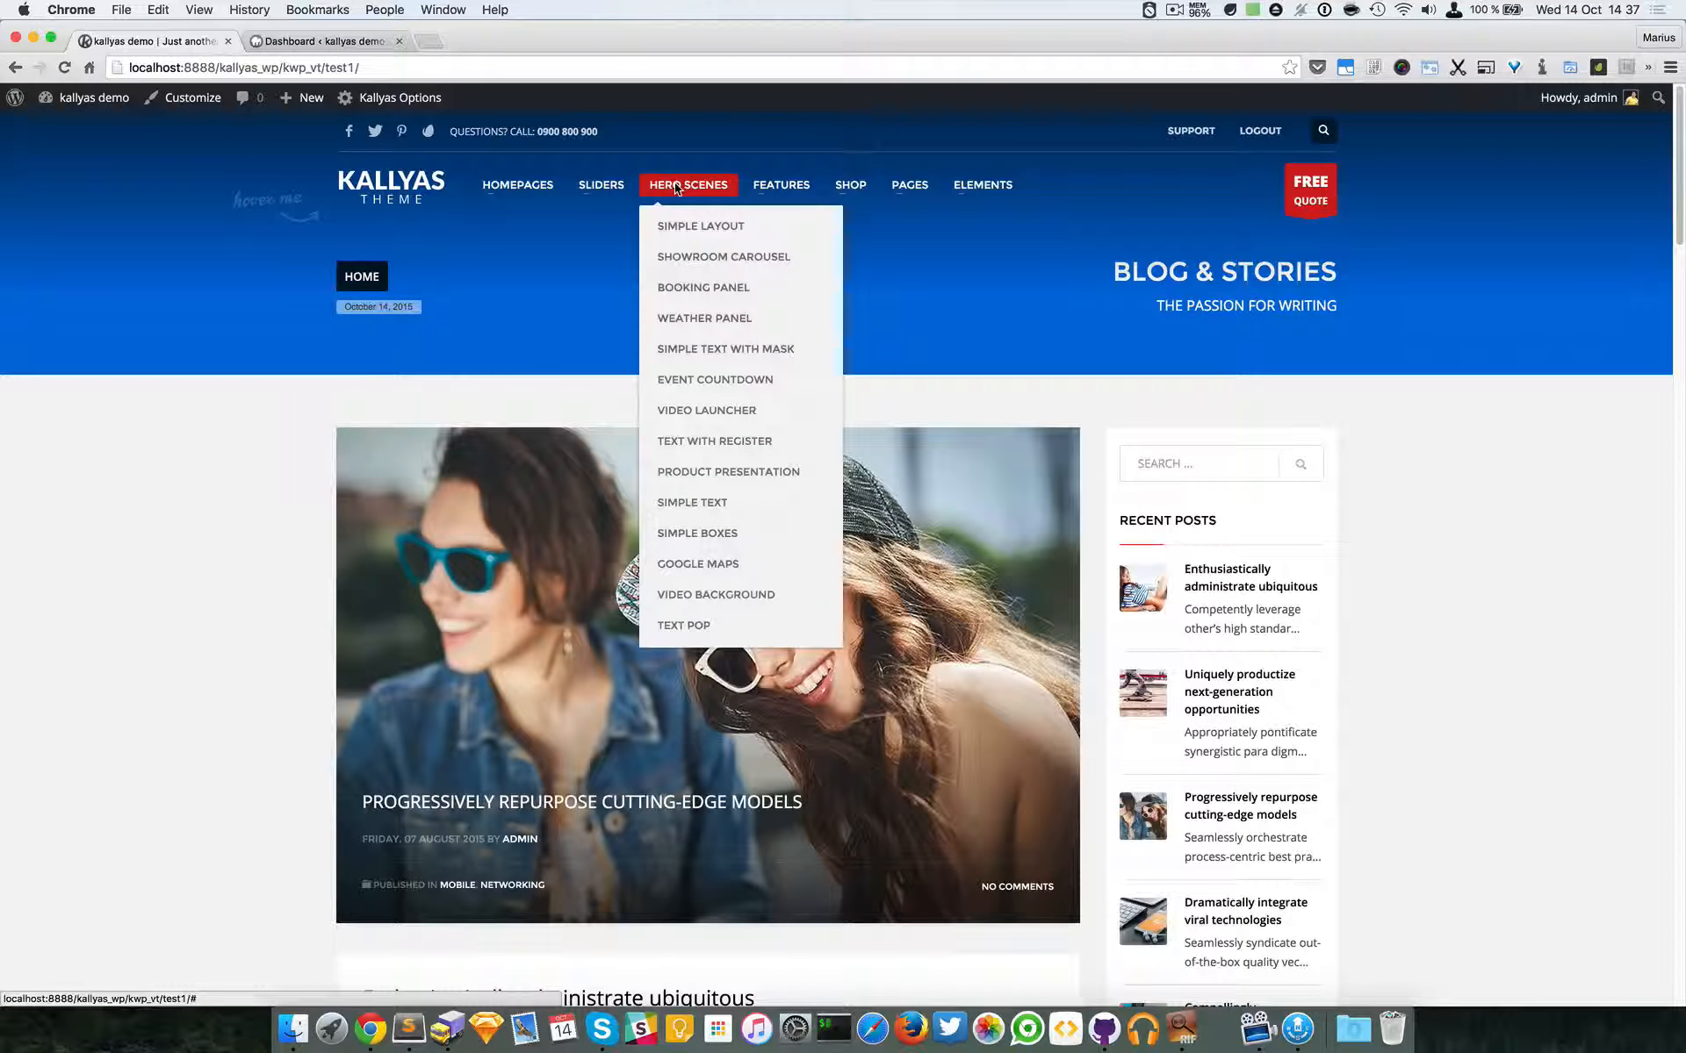
- Open the Text with Register page from the site's Hero Scenes navigation
{"action": "mouse_move", "coordinate": [702, 183]}
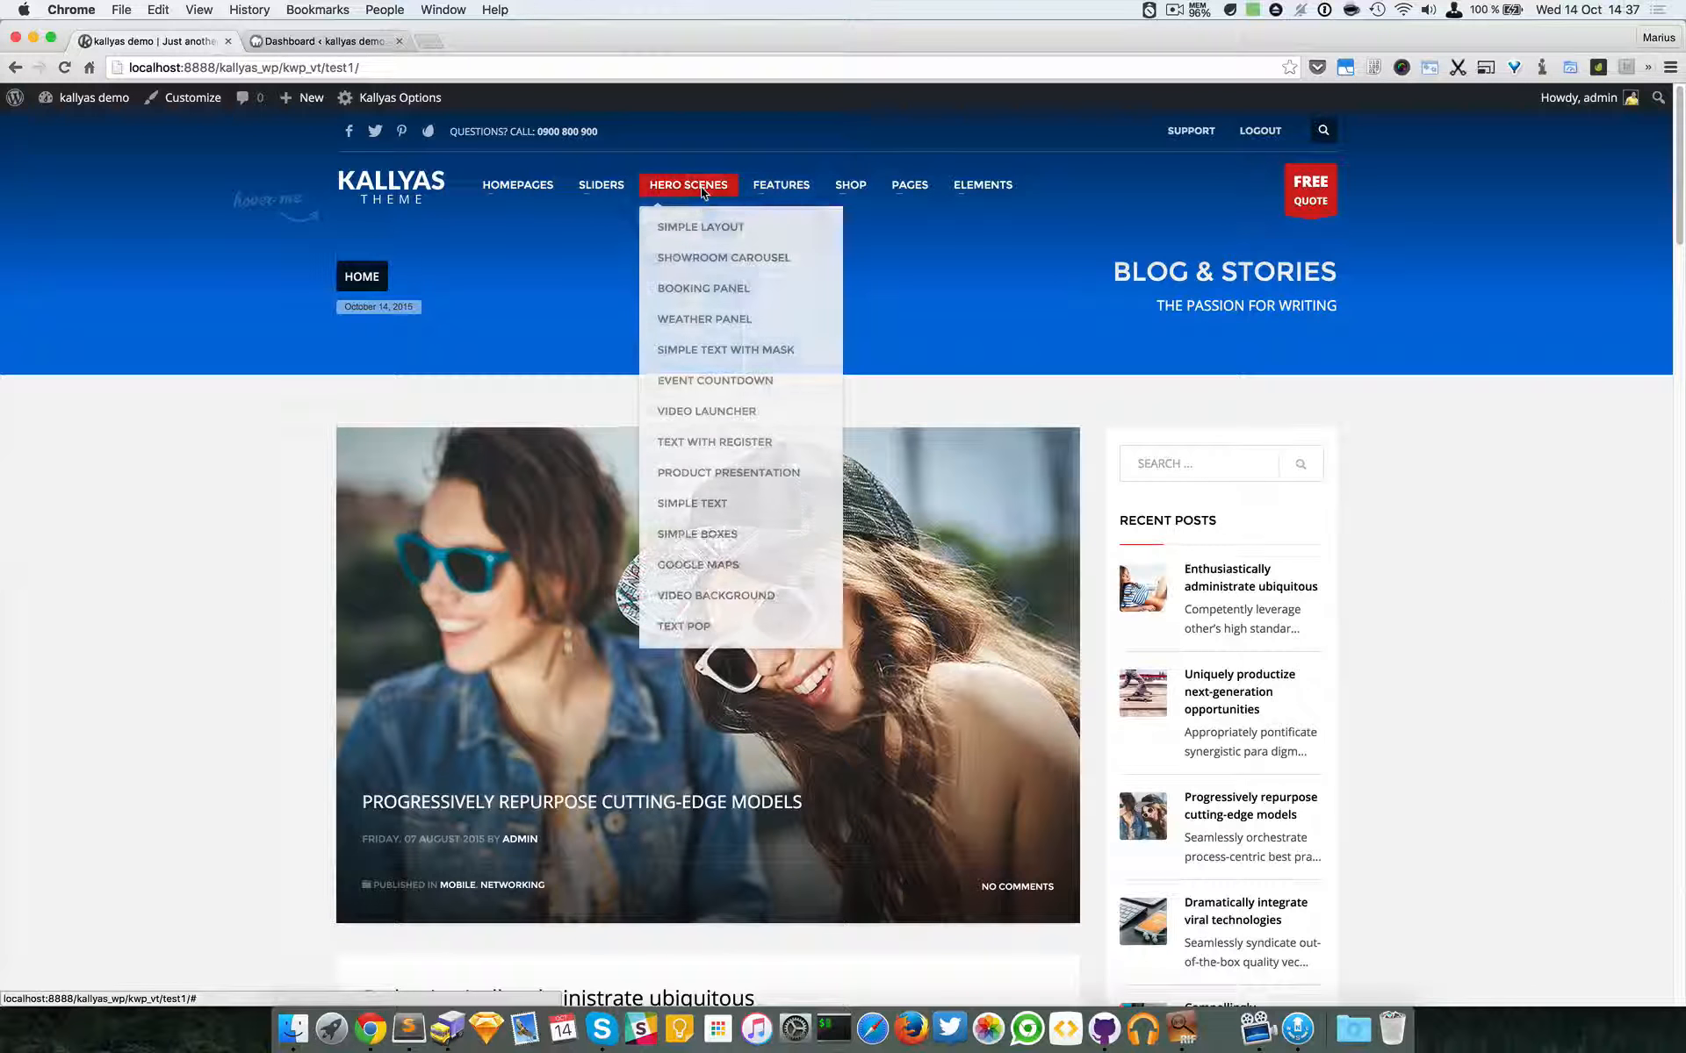
{"action": "mouse_move", "coordinate": [391, 186]}
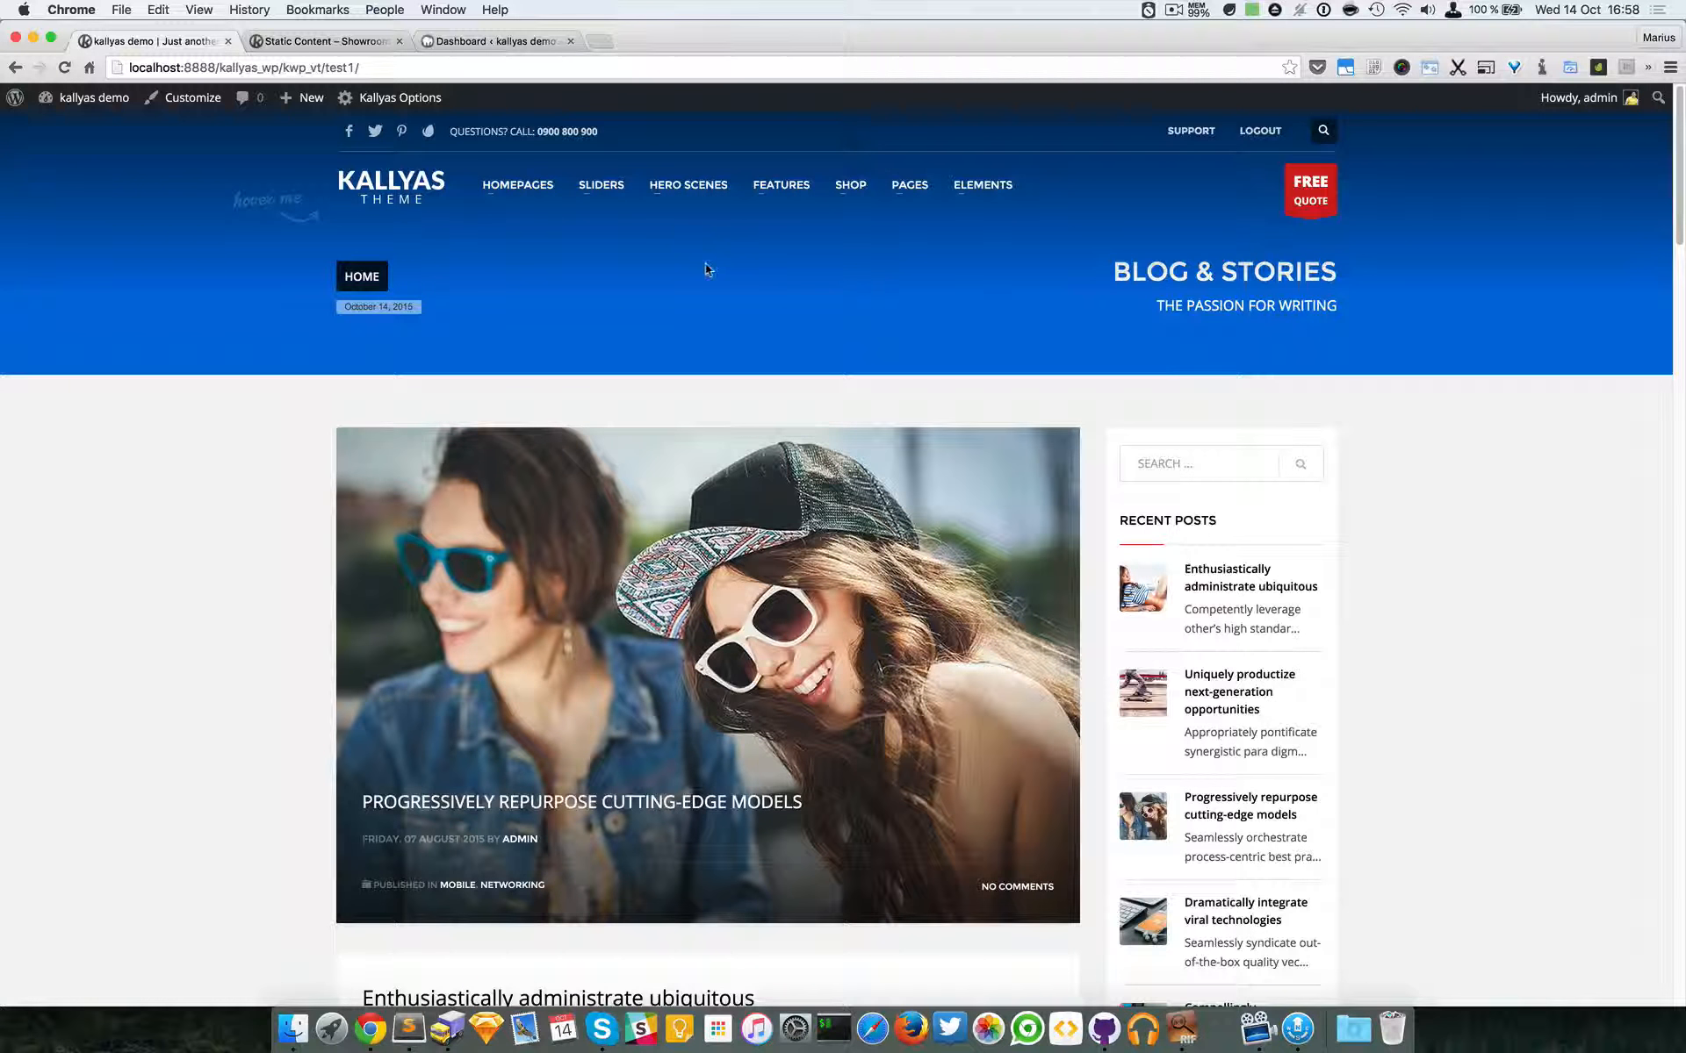
{"action": "mouse_move", "coordinate": [698, 192]}
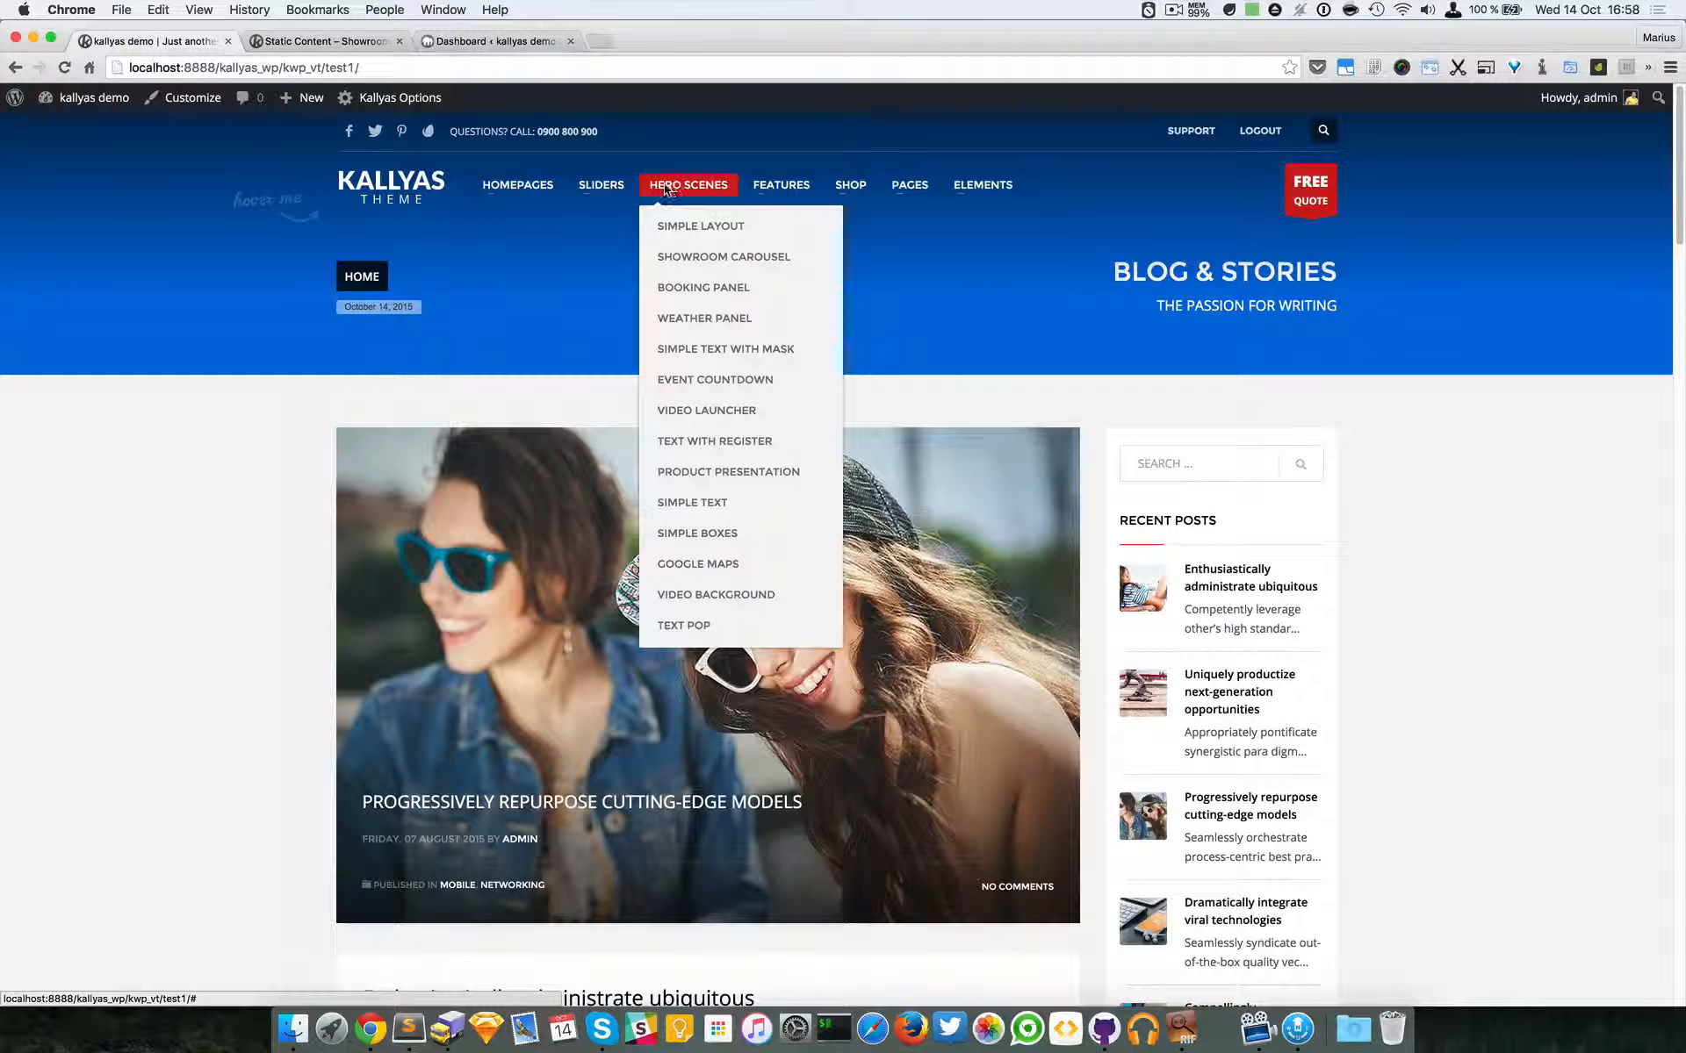
{"action": "left_click", "coordinate": [692, 446]}
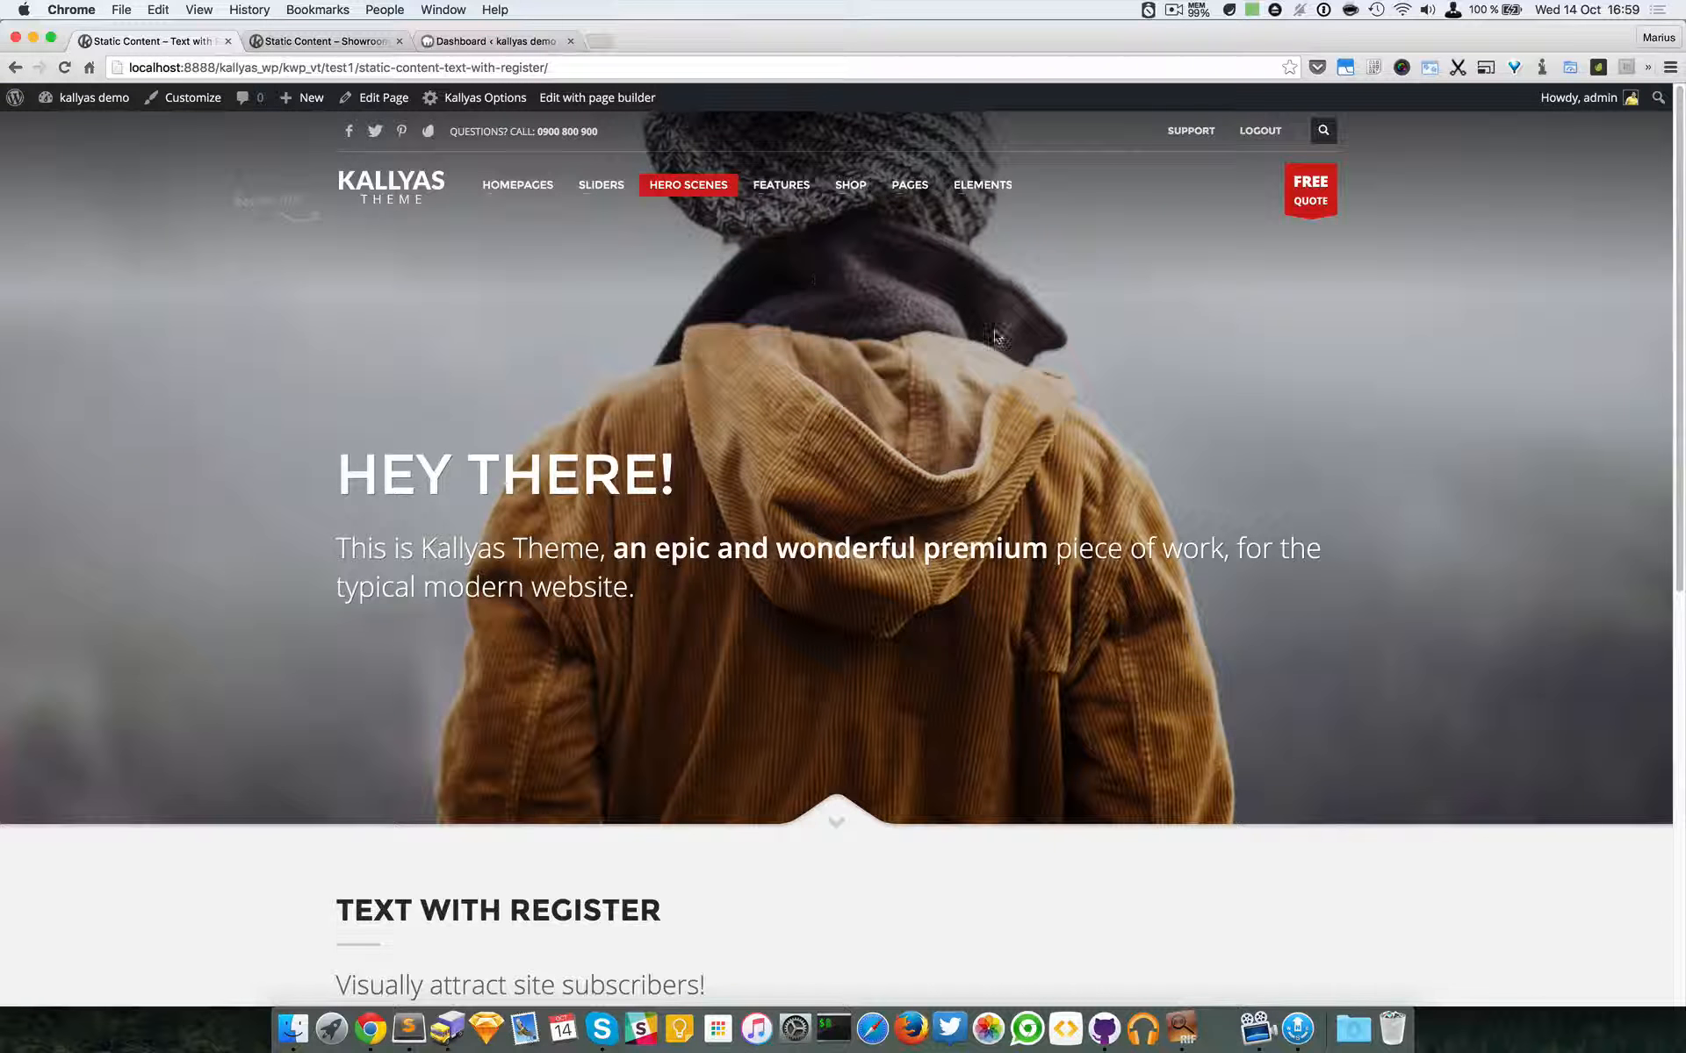
- Copy the Text with Register page's address, load it in a new incognito window and refresh it
{"action": "left_click", "coordinate": [527, 67]}
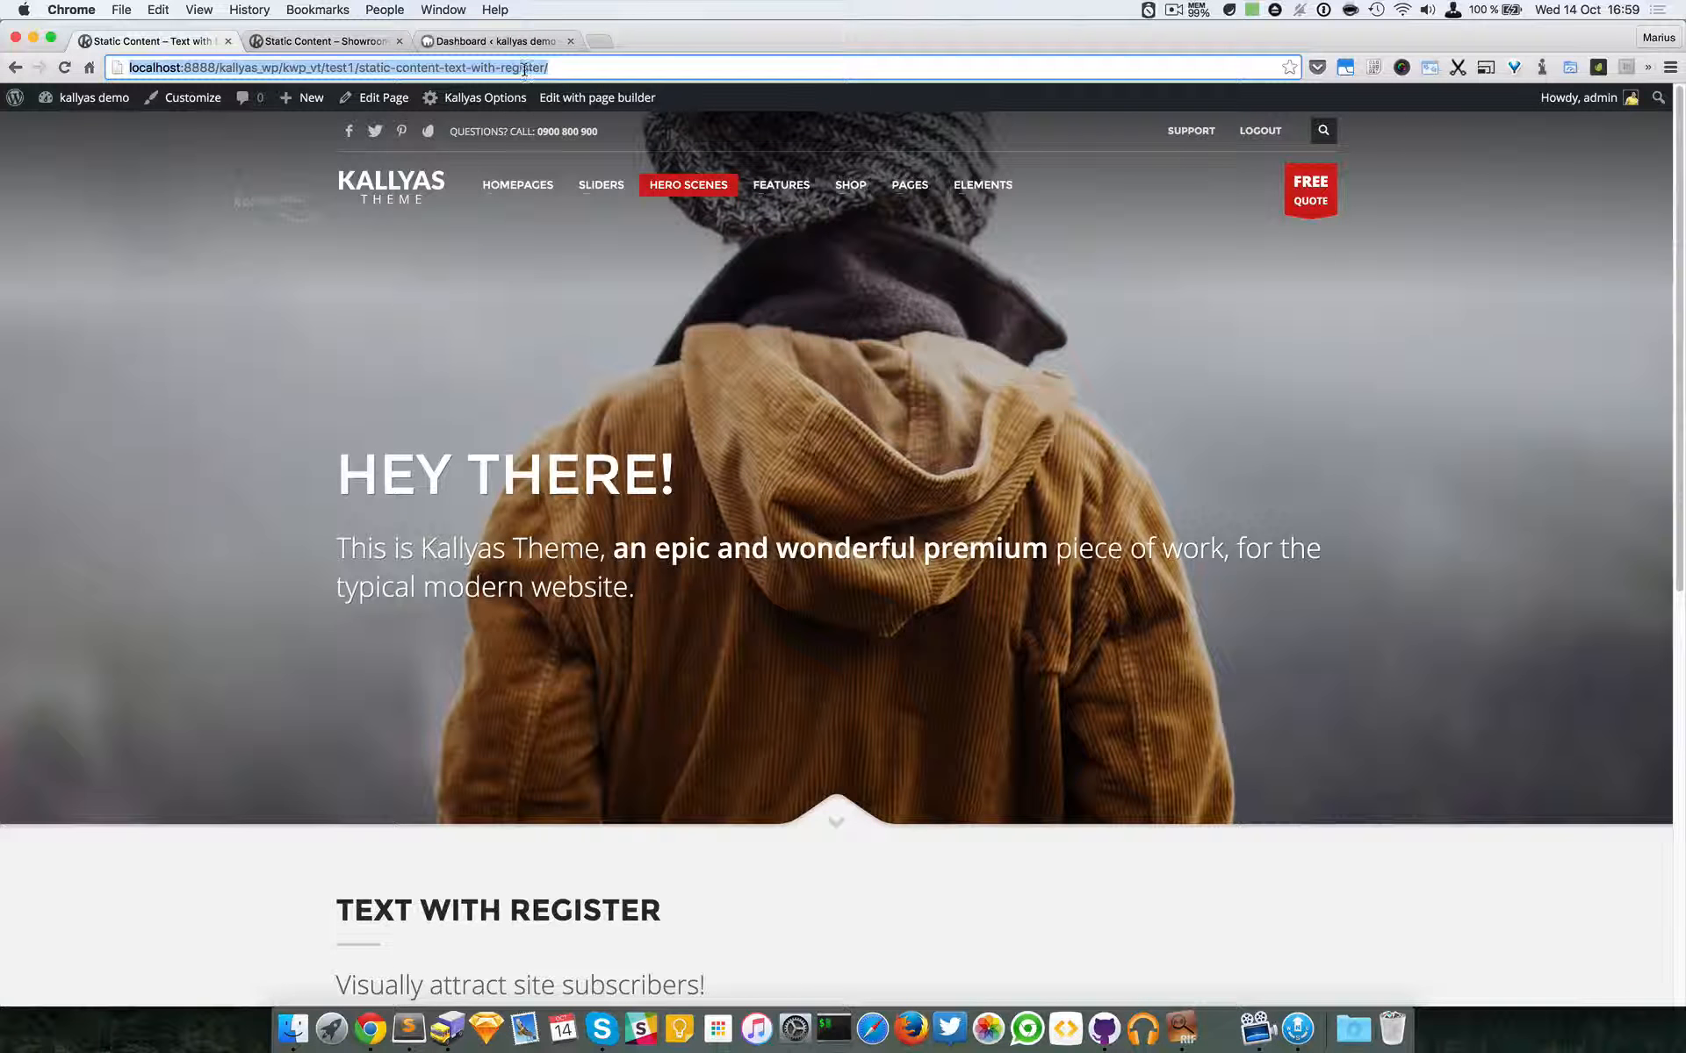
{"action": "right_click", "coordinate": [527, 68]}
{"action": "left_click", "coordinate": [551, 94]}
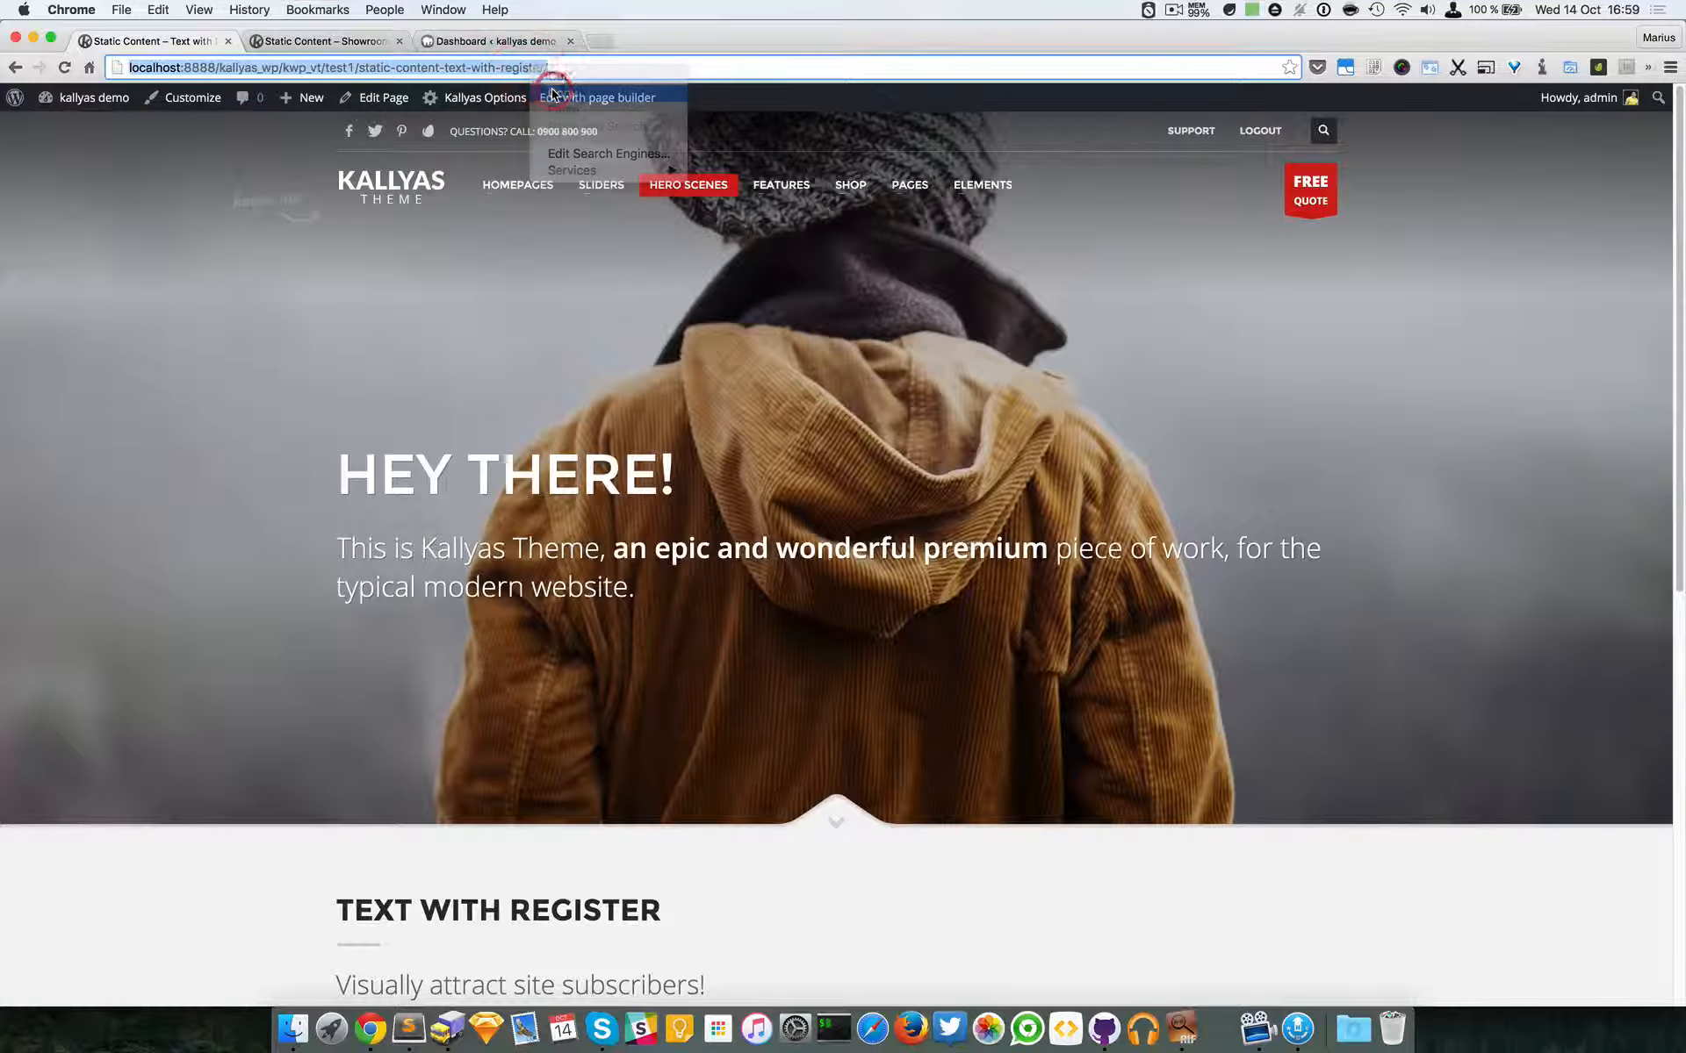
{"action": "left_click", "coordinate": [1670, 67]}
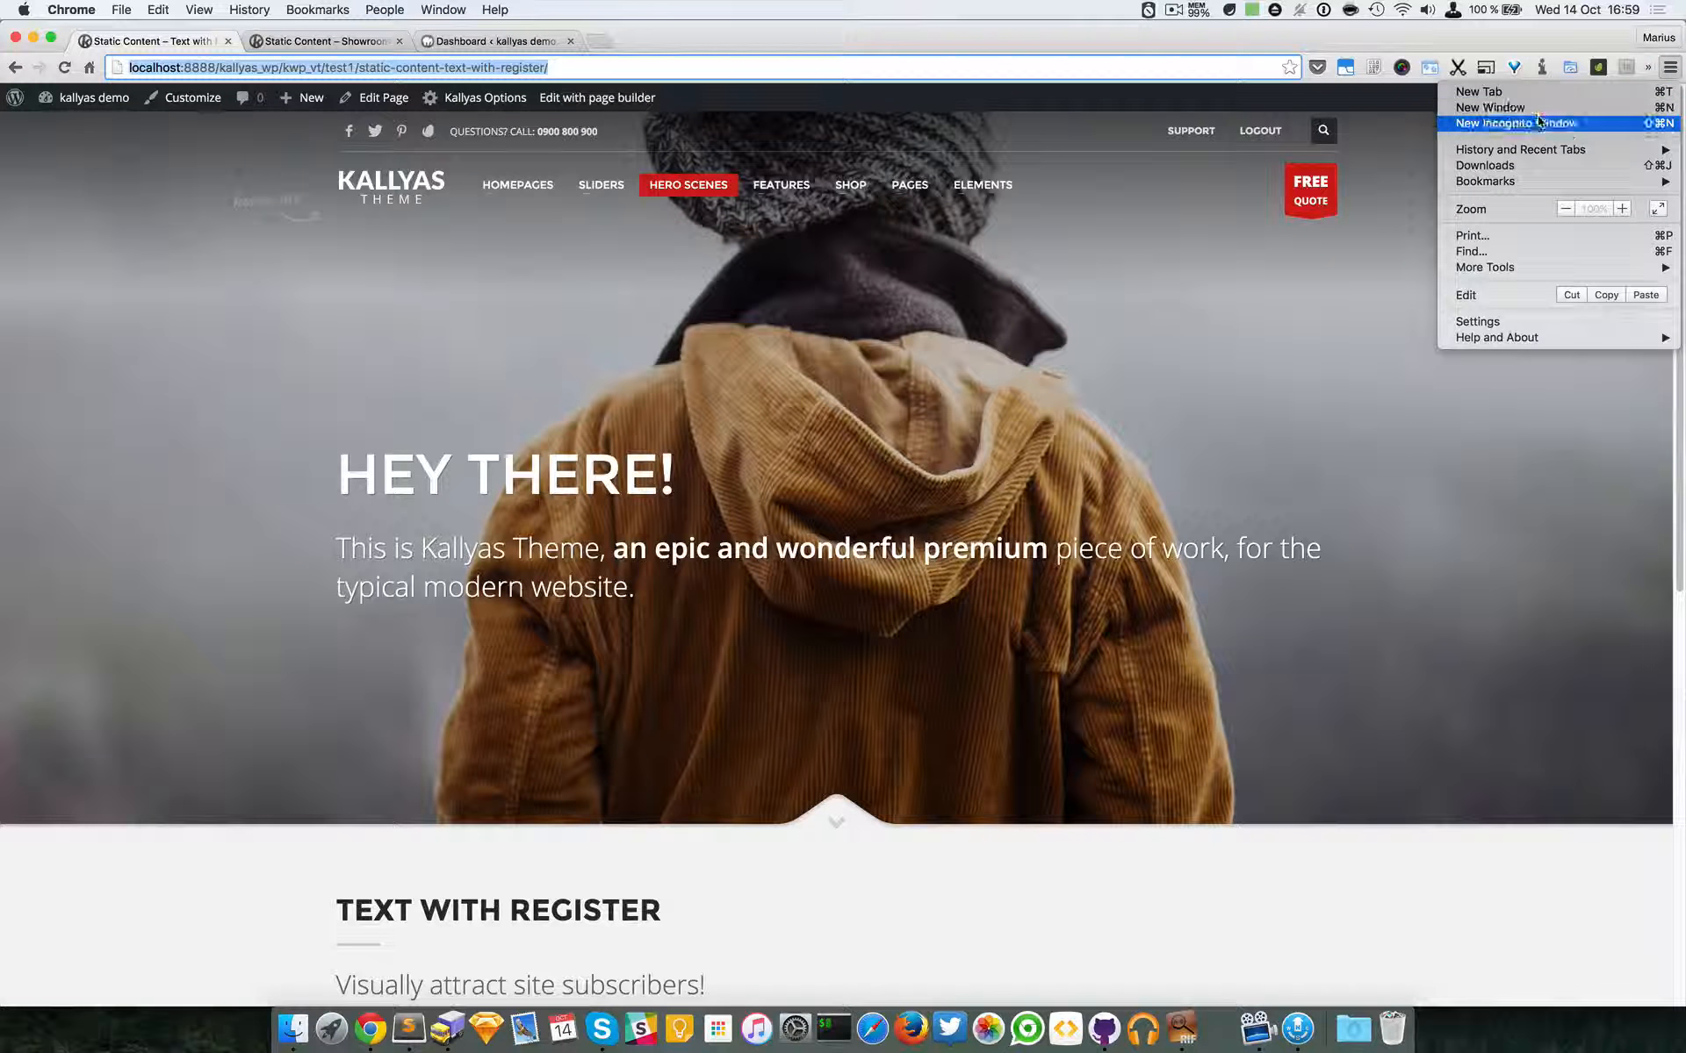
{"action": "left_click", "coordinate": [1538, 123]}
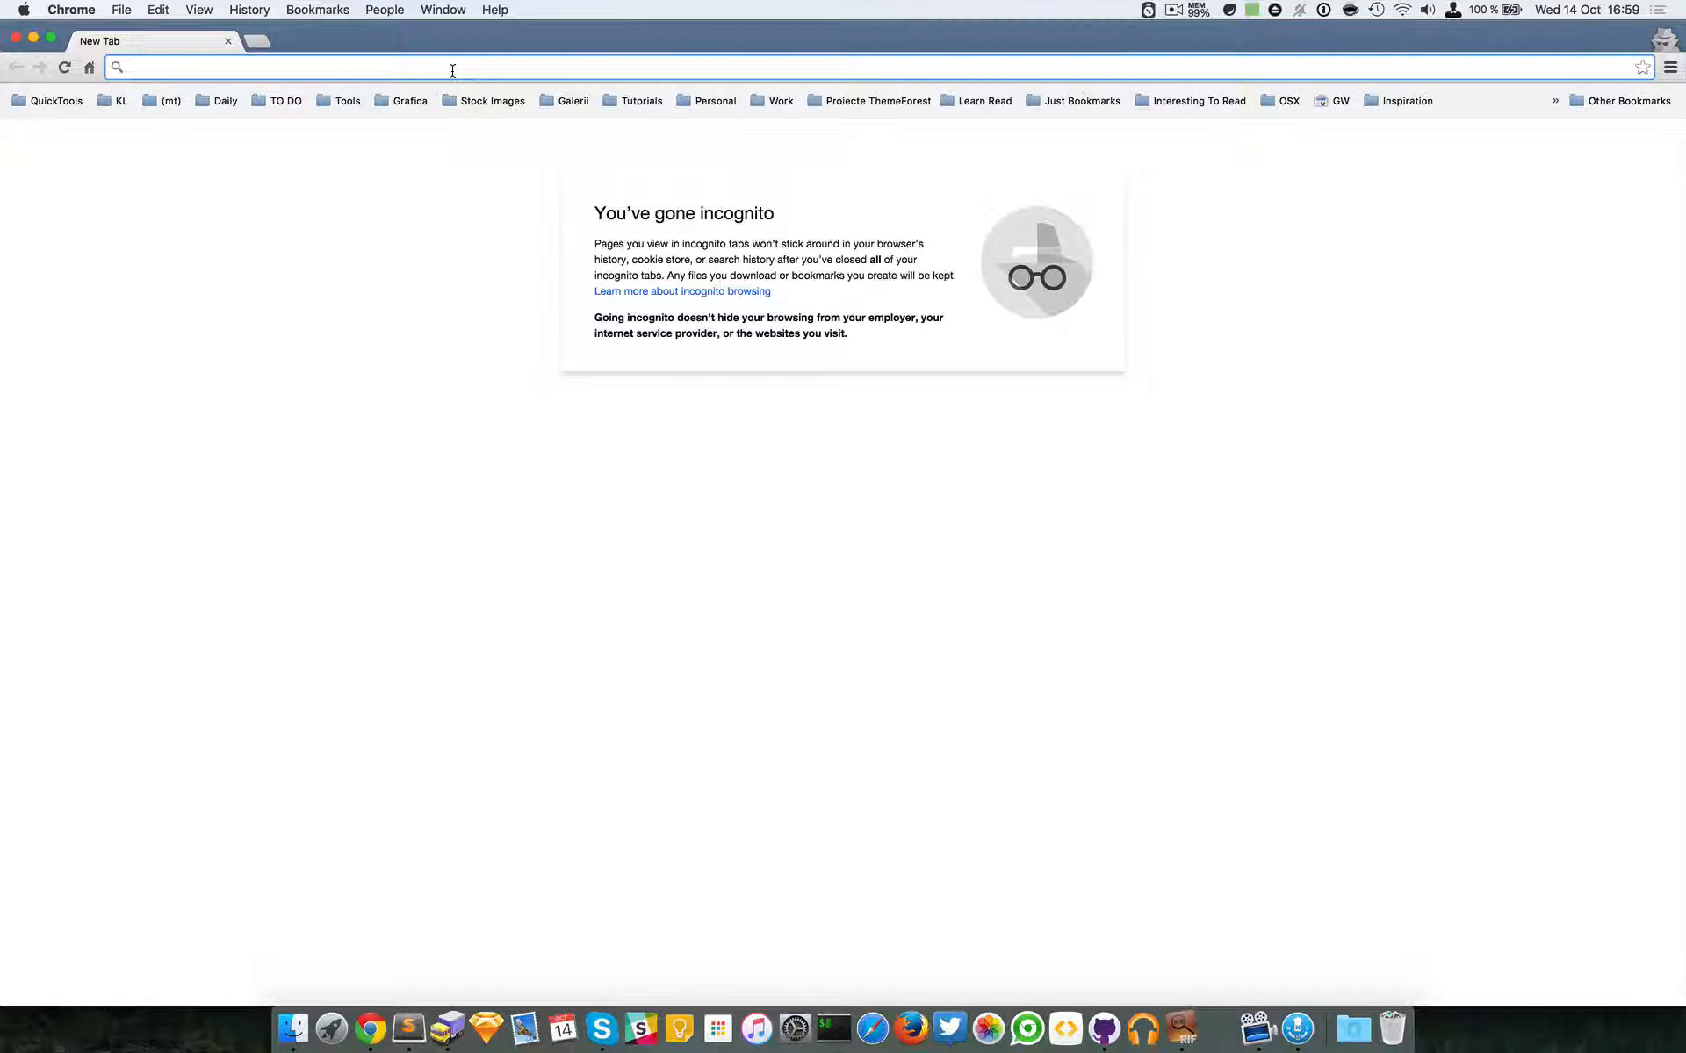
{"action": "key", "text": "super+v"}
{"action": "key", "text": "Return"}
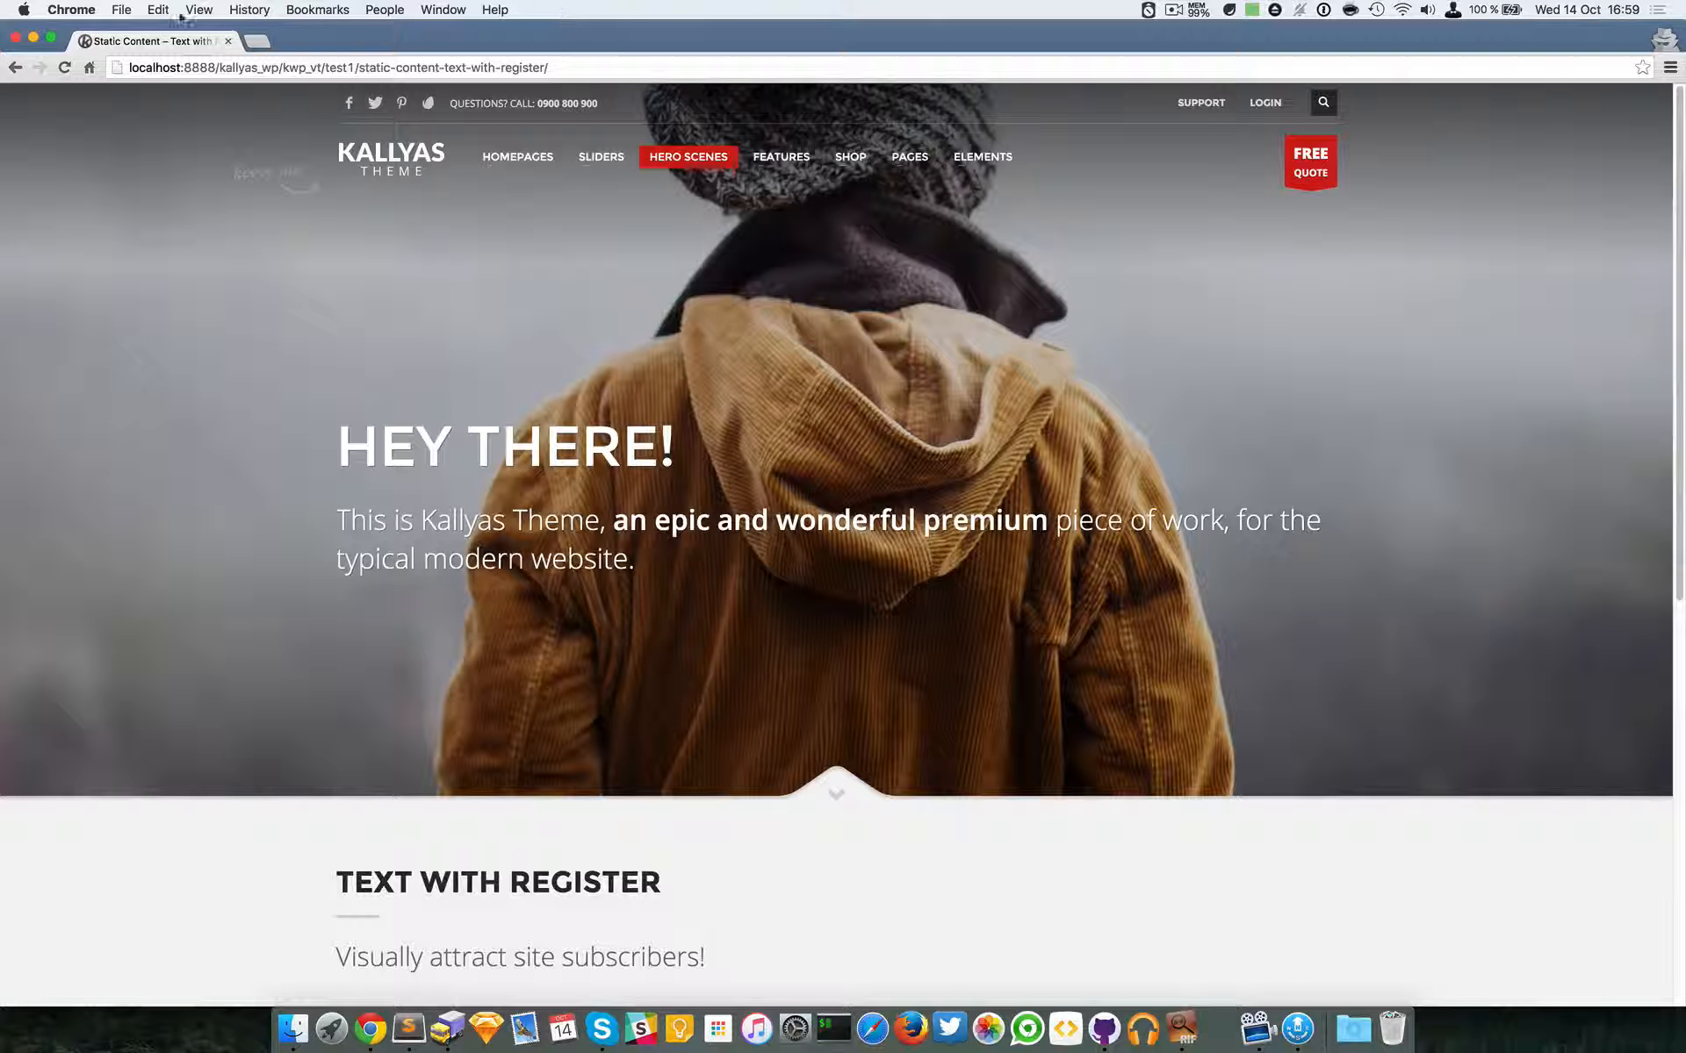
{"action": "left_click", "coordinate": [66, 67]}
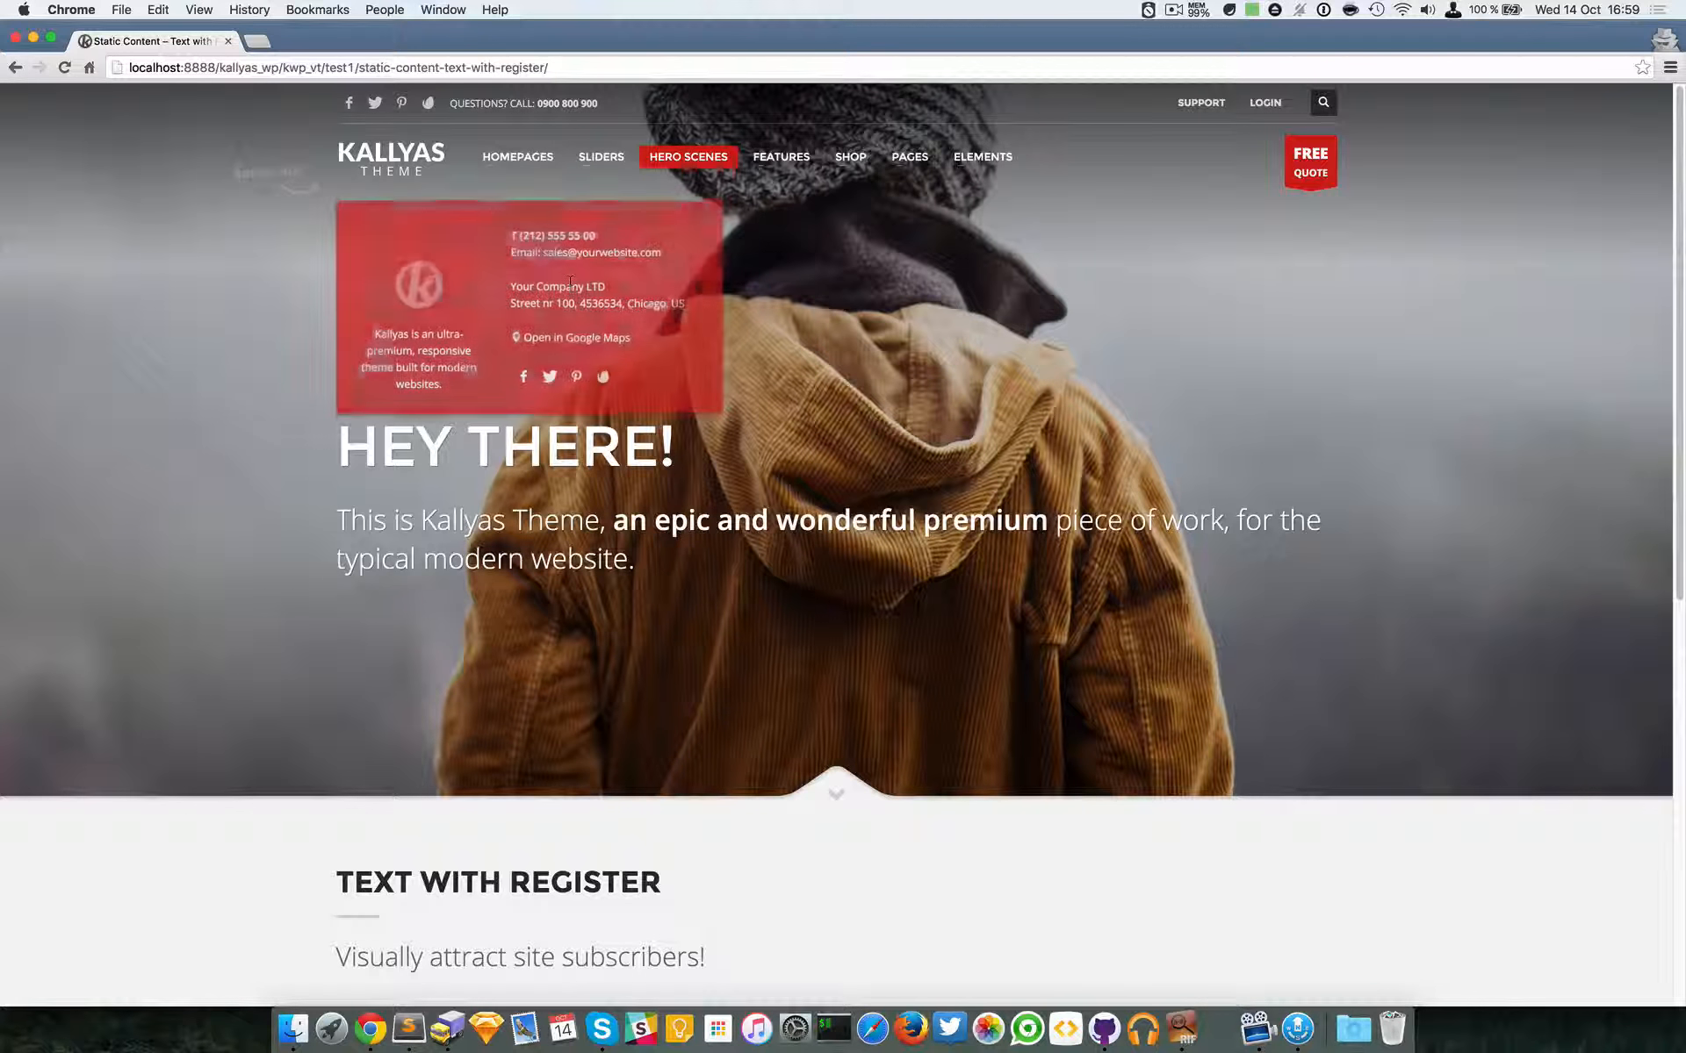
{"action": "left_click", "coordinate": [1174, 9]}
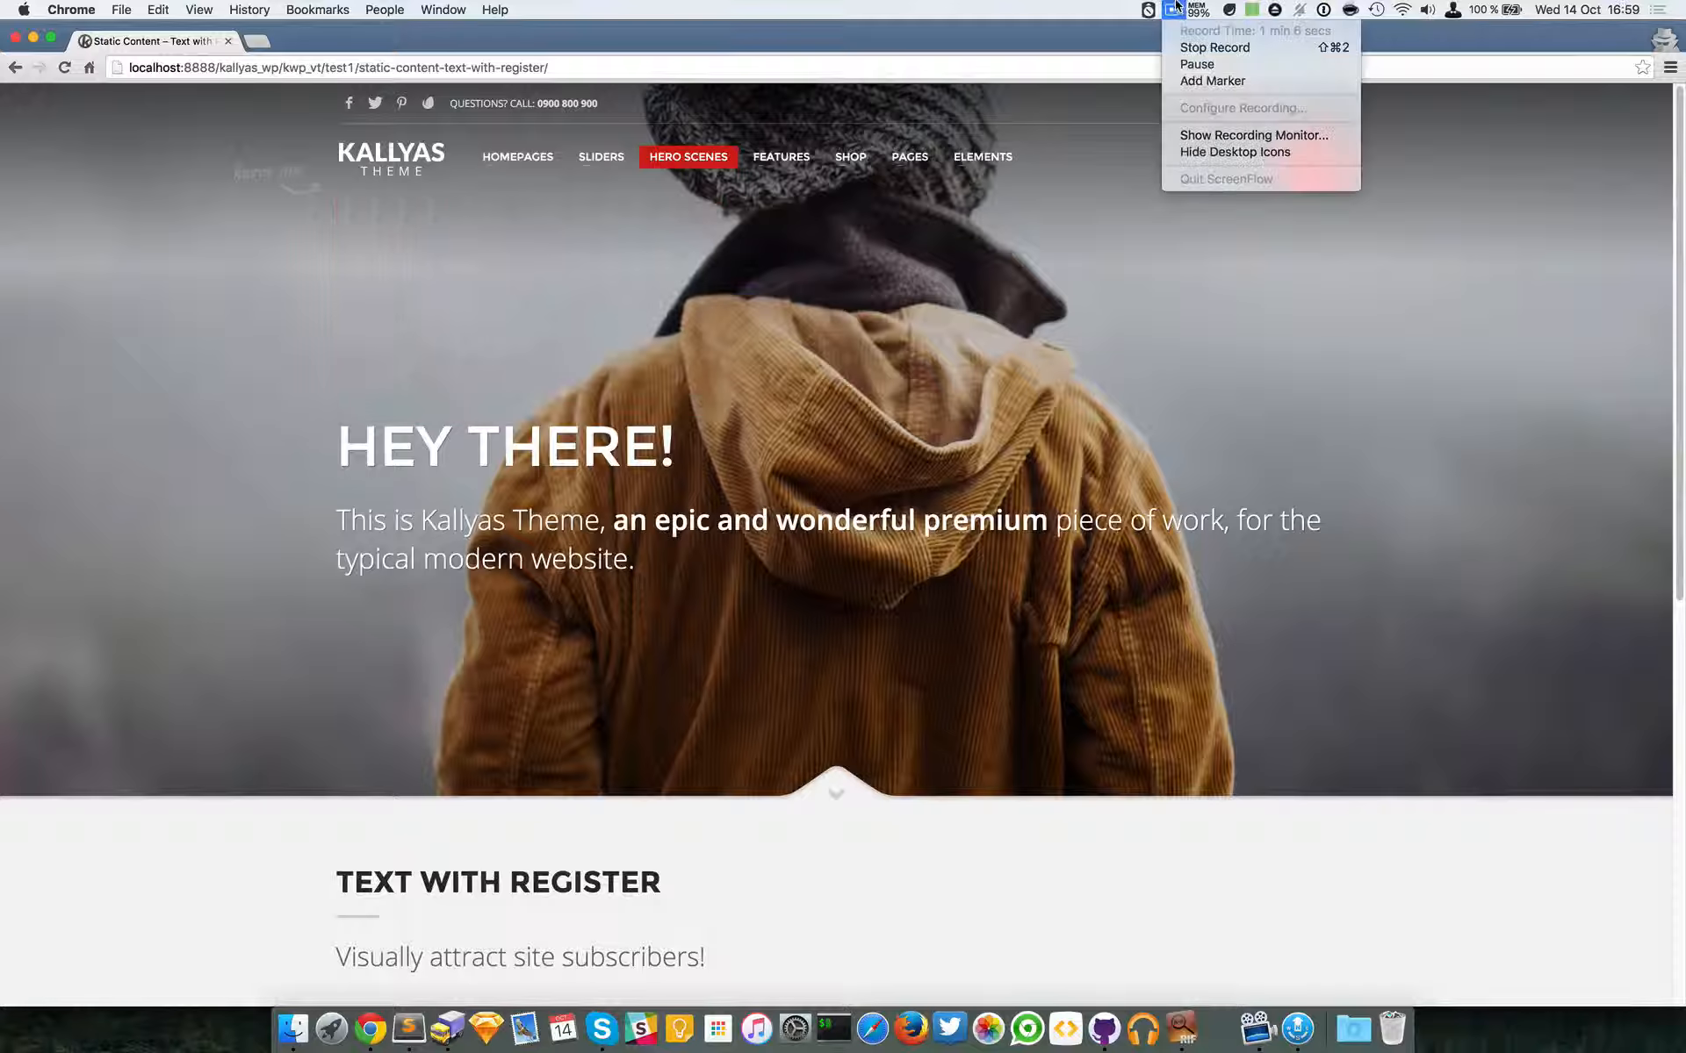
{"action": "left_click", "coordinate": [1196, 67]}
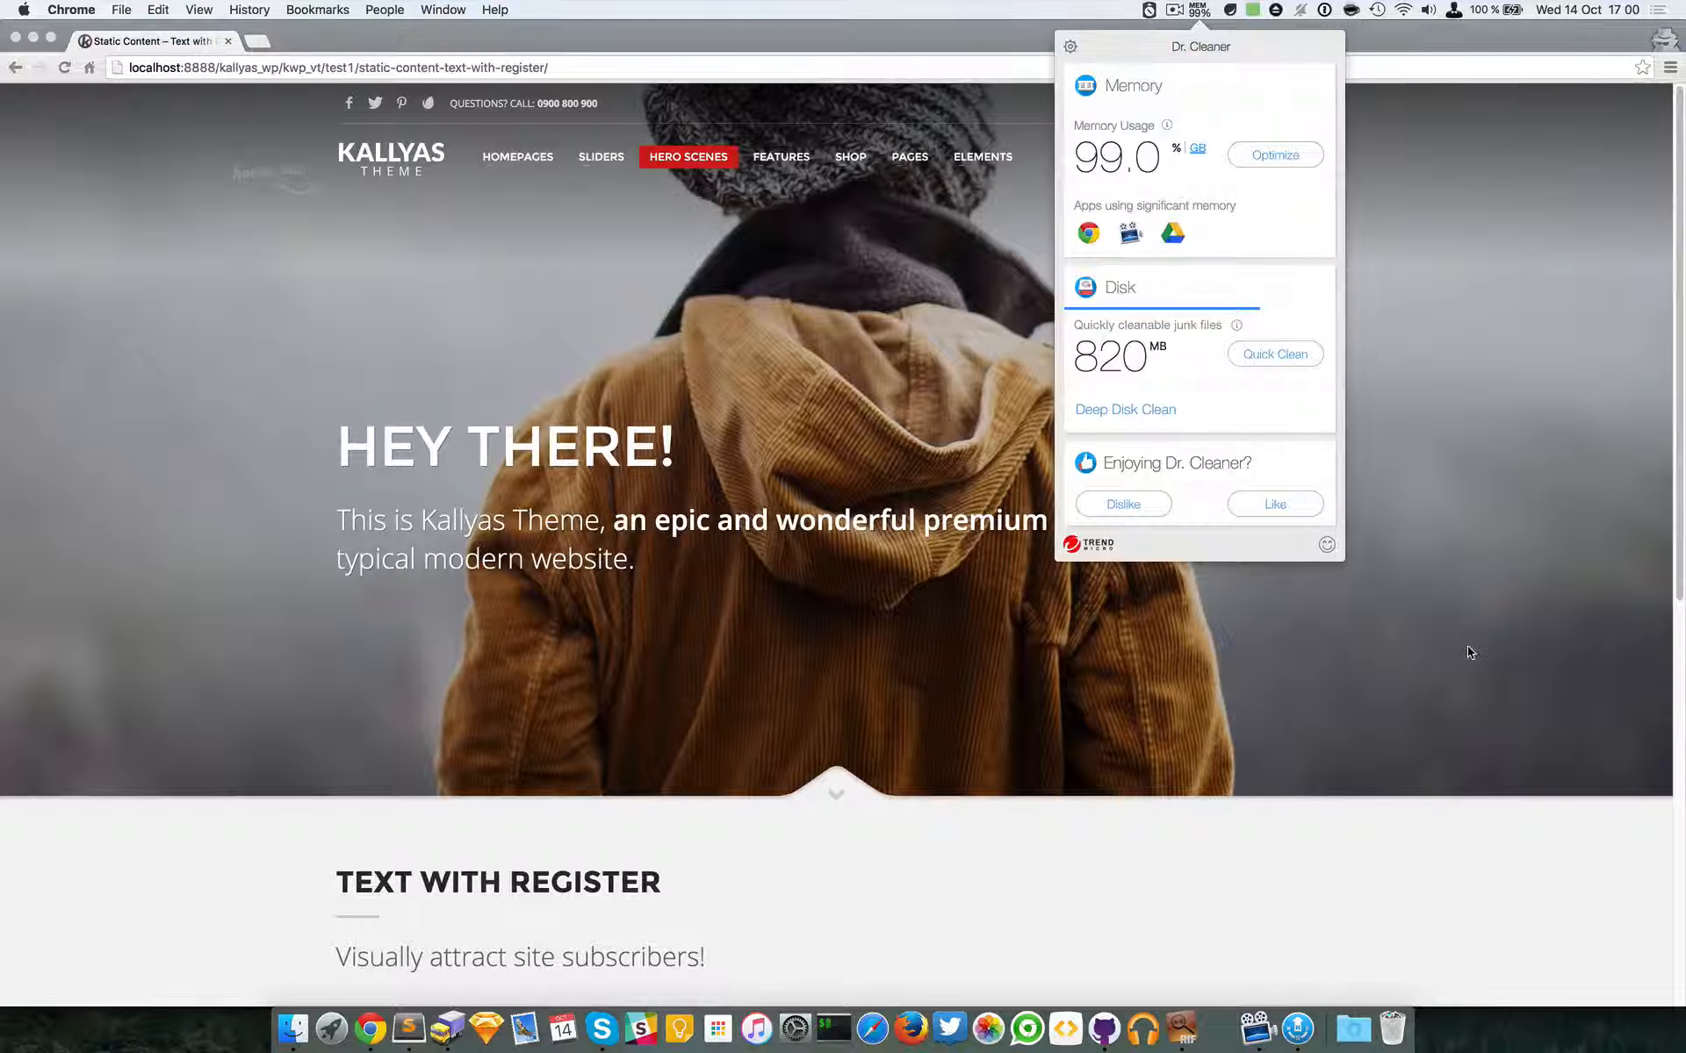
{"action": "left_click", "coordinate": [1469, 652]}
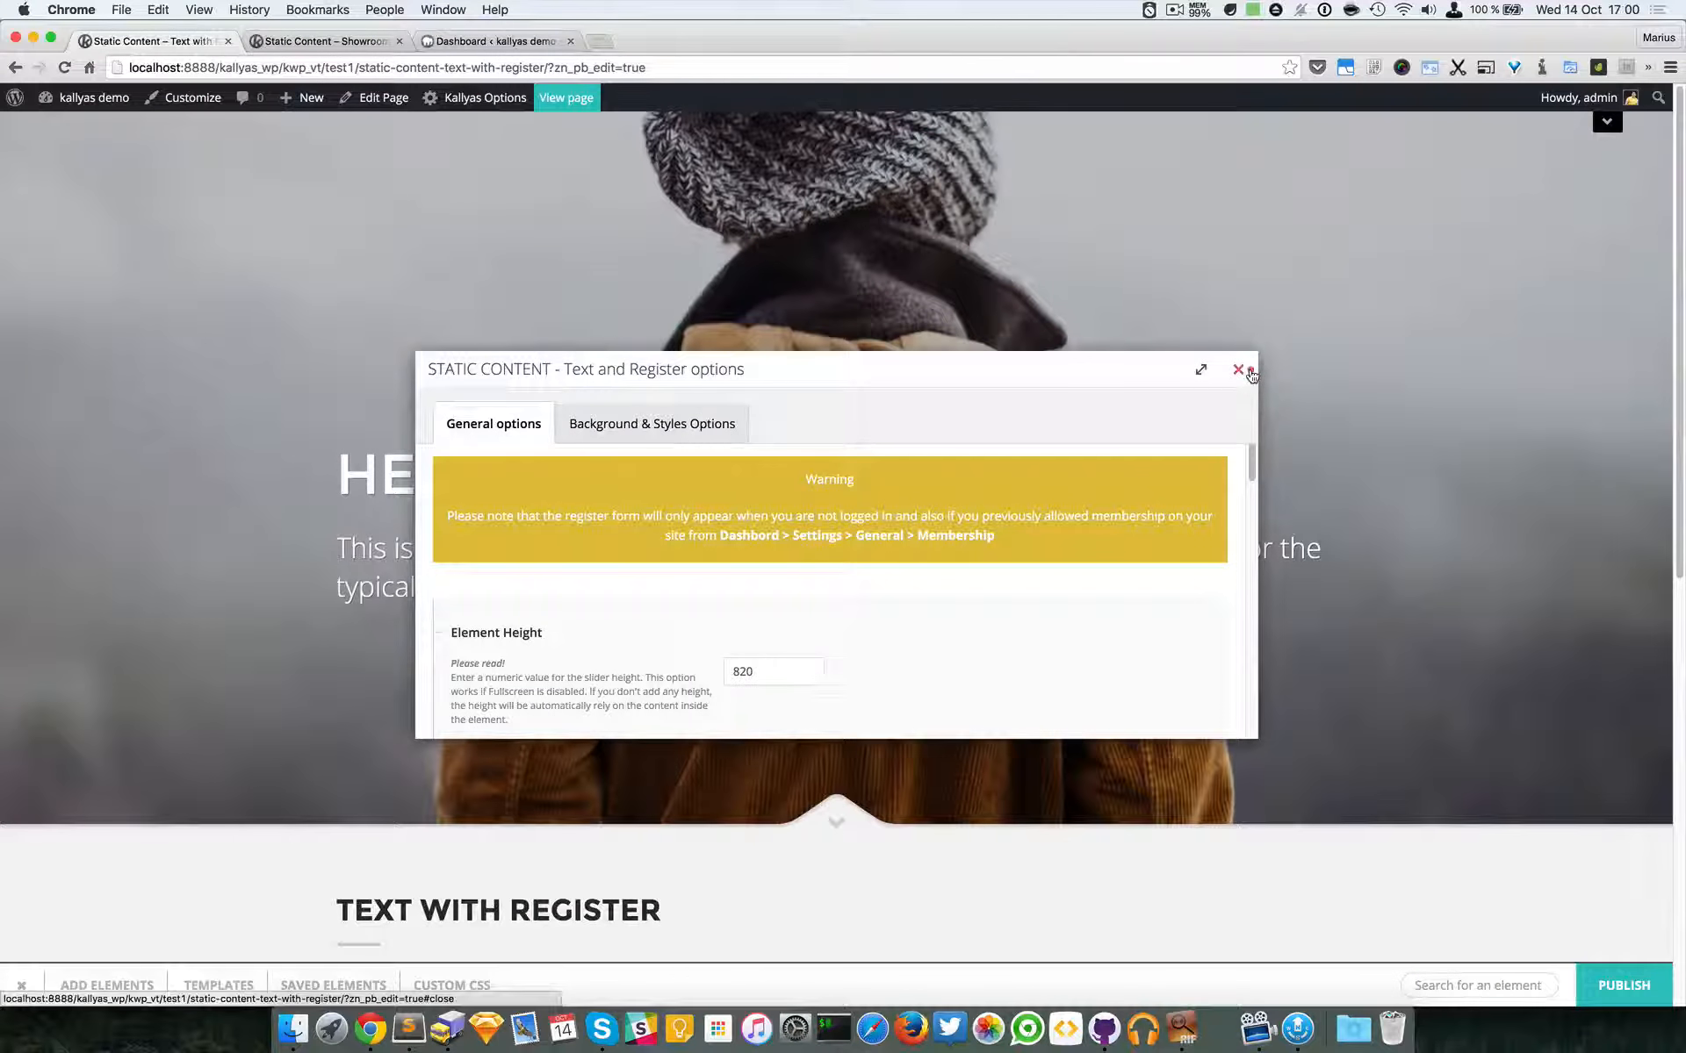
- Close the Text and Register options and leave the page builder by removing zn_pb_edit=true from the page address
{"action": "left_click", "coordinate": [1239, 369]}
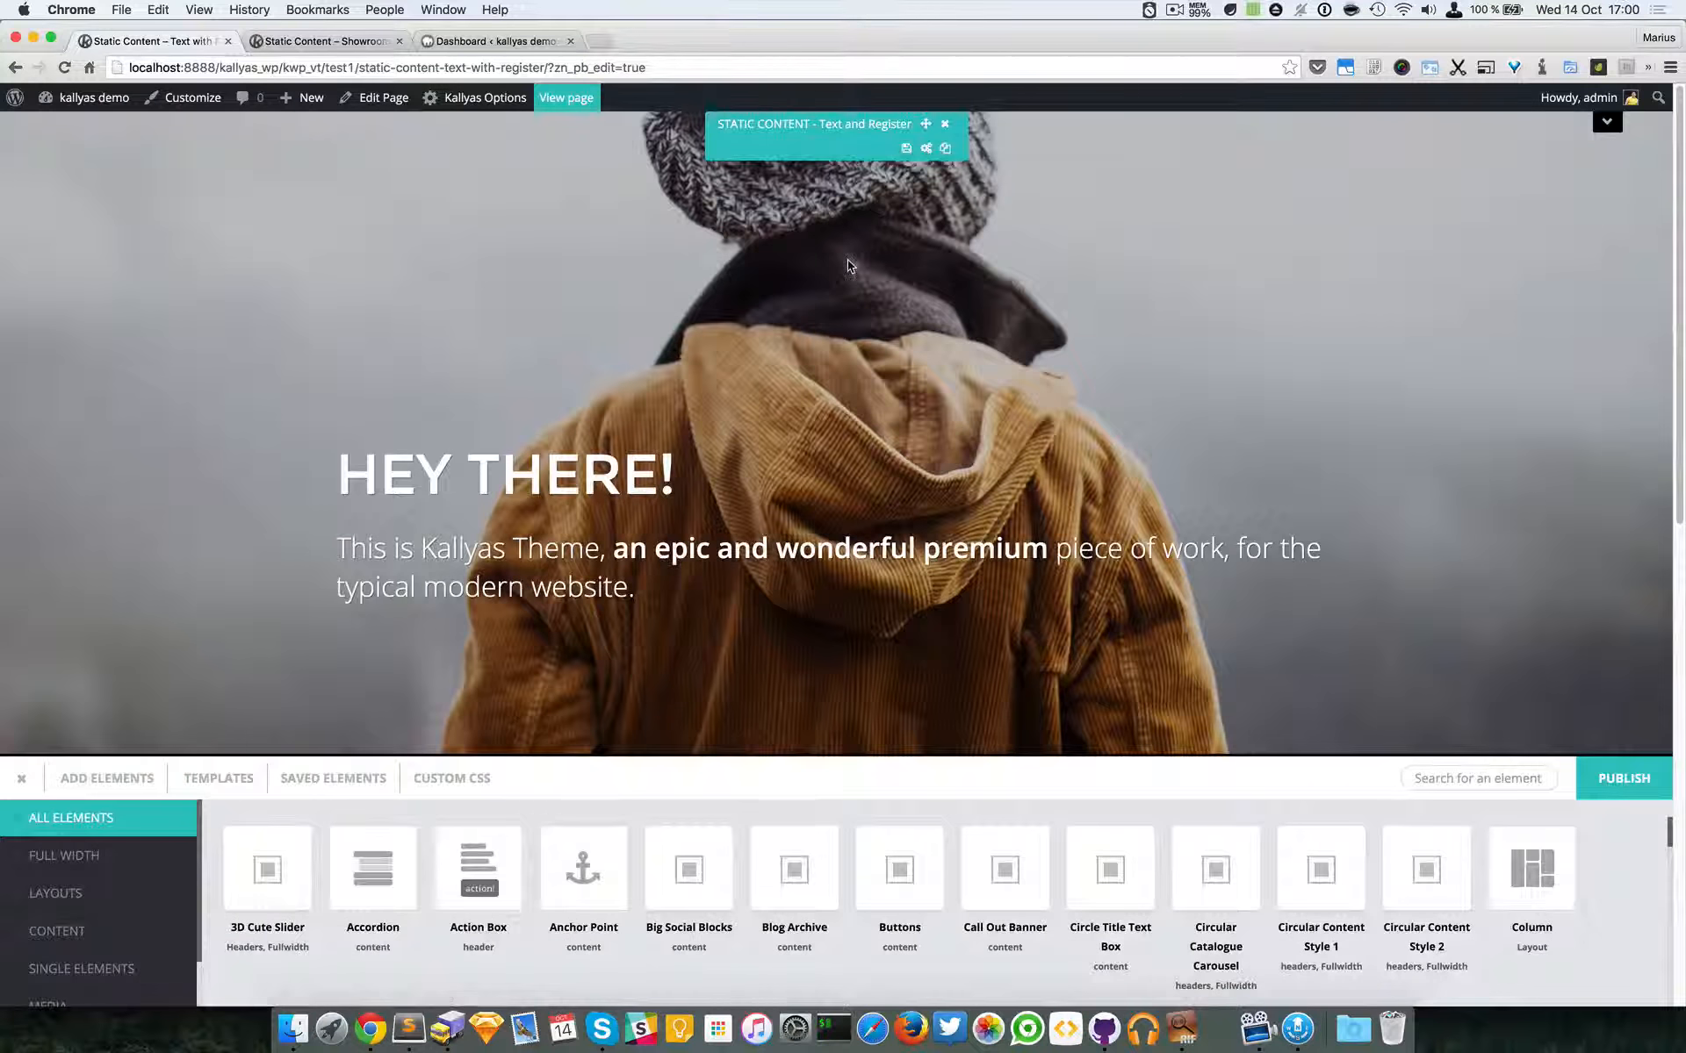
{"action": "left_click_drag", "start_coordinate": [554, 67], "coordinate": [1128, 87]}
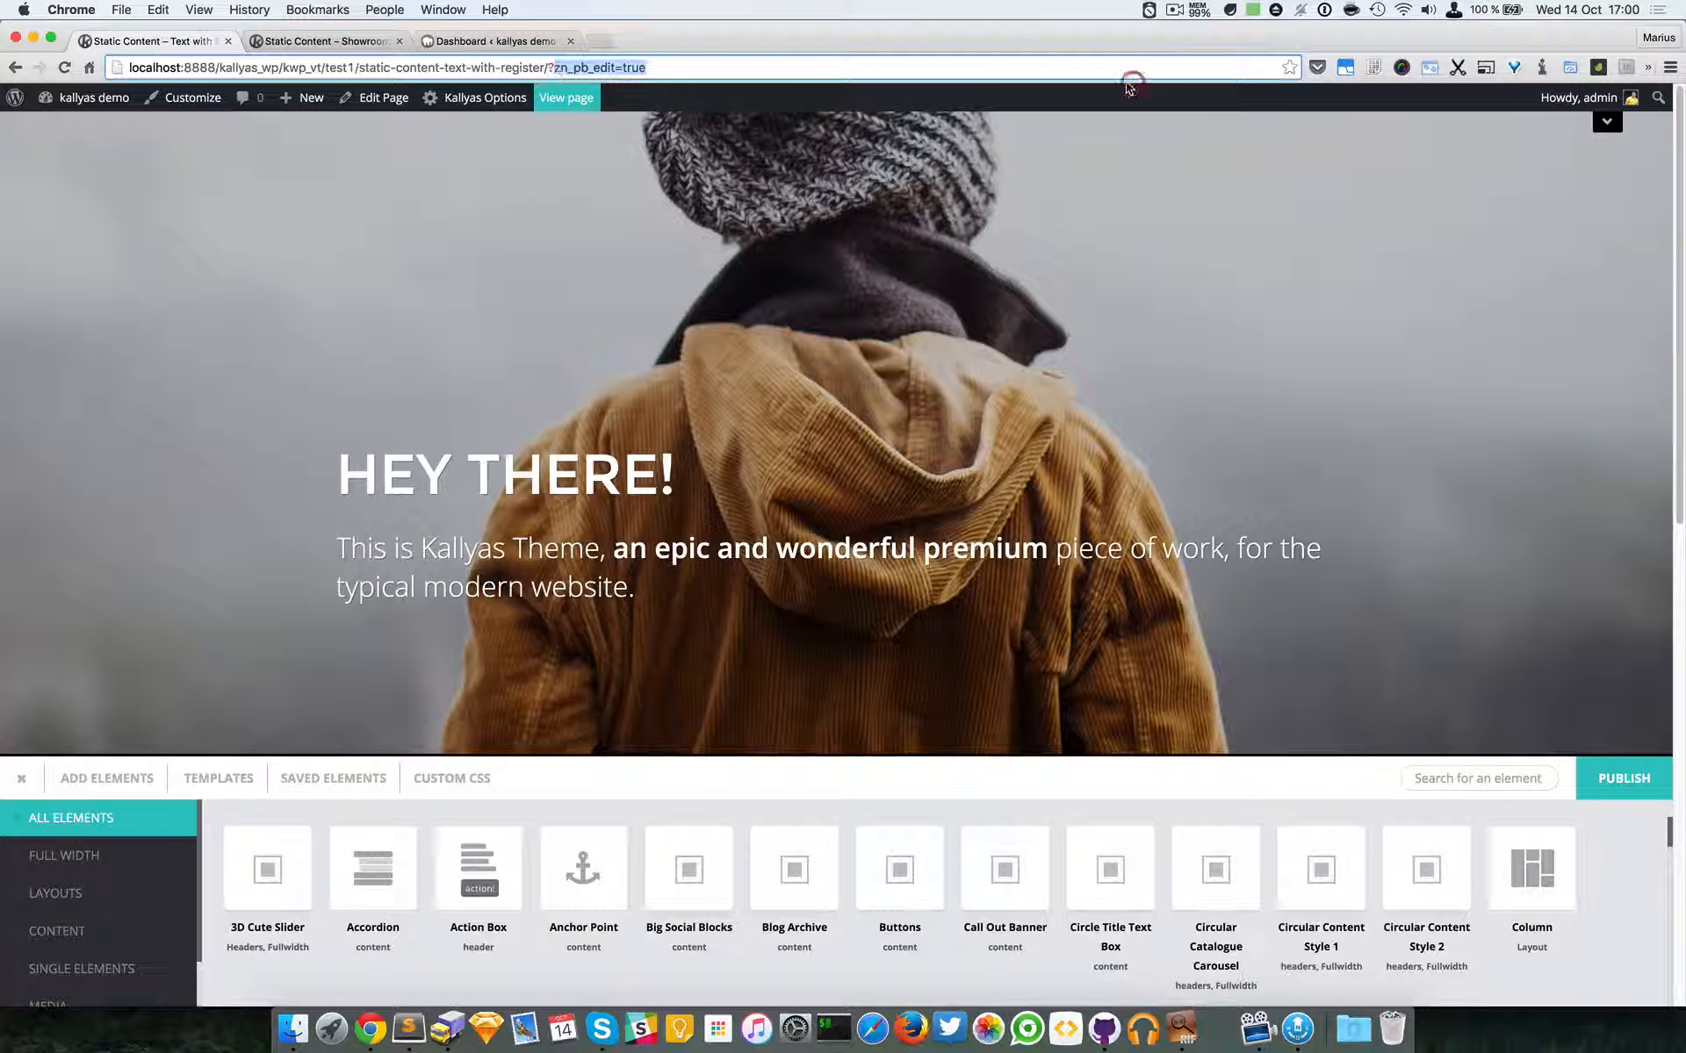
{"action": "key", "text": "BackSpace"}
{"action": "key", "text": "Return"}
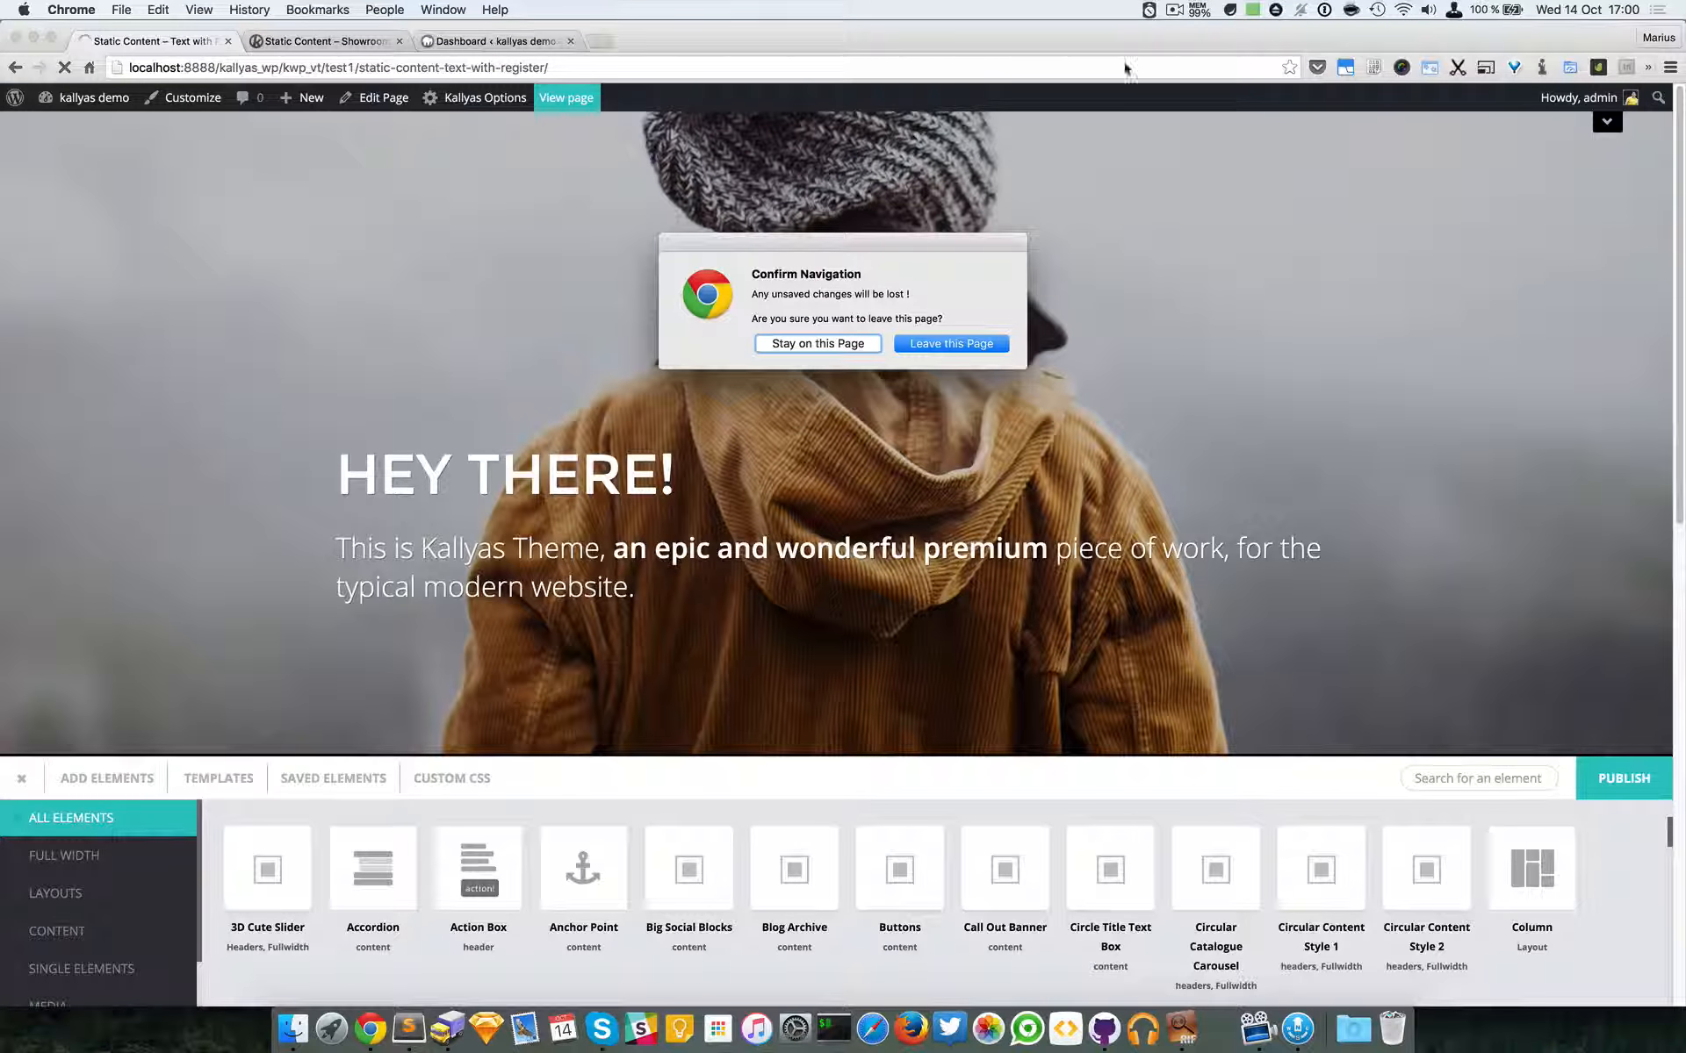
{"action": "left_click", "coordinate": [950, 344]}
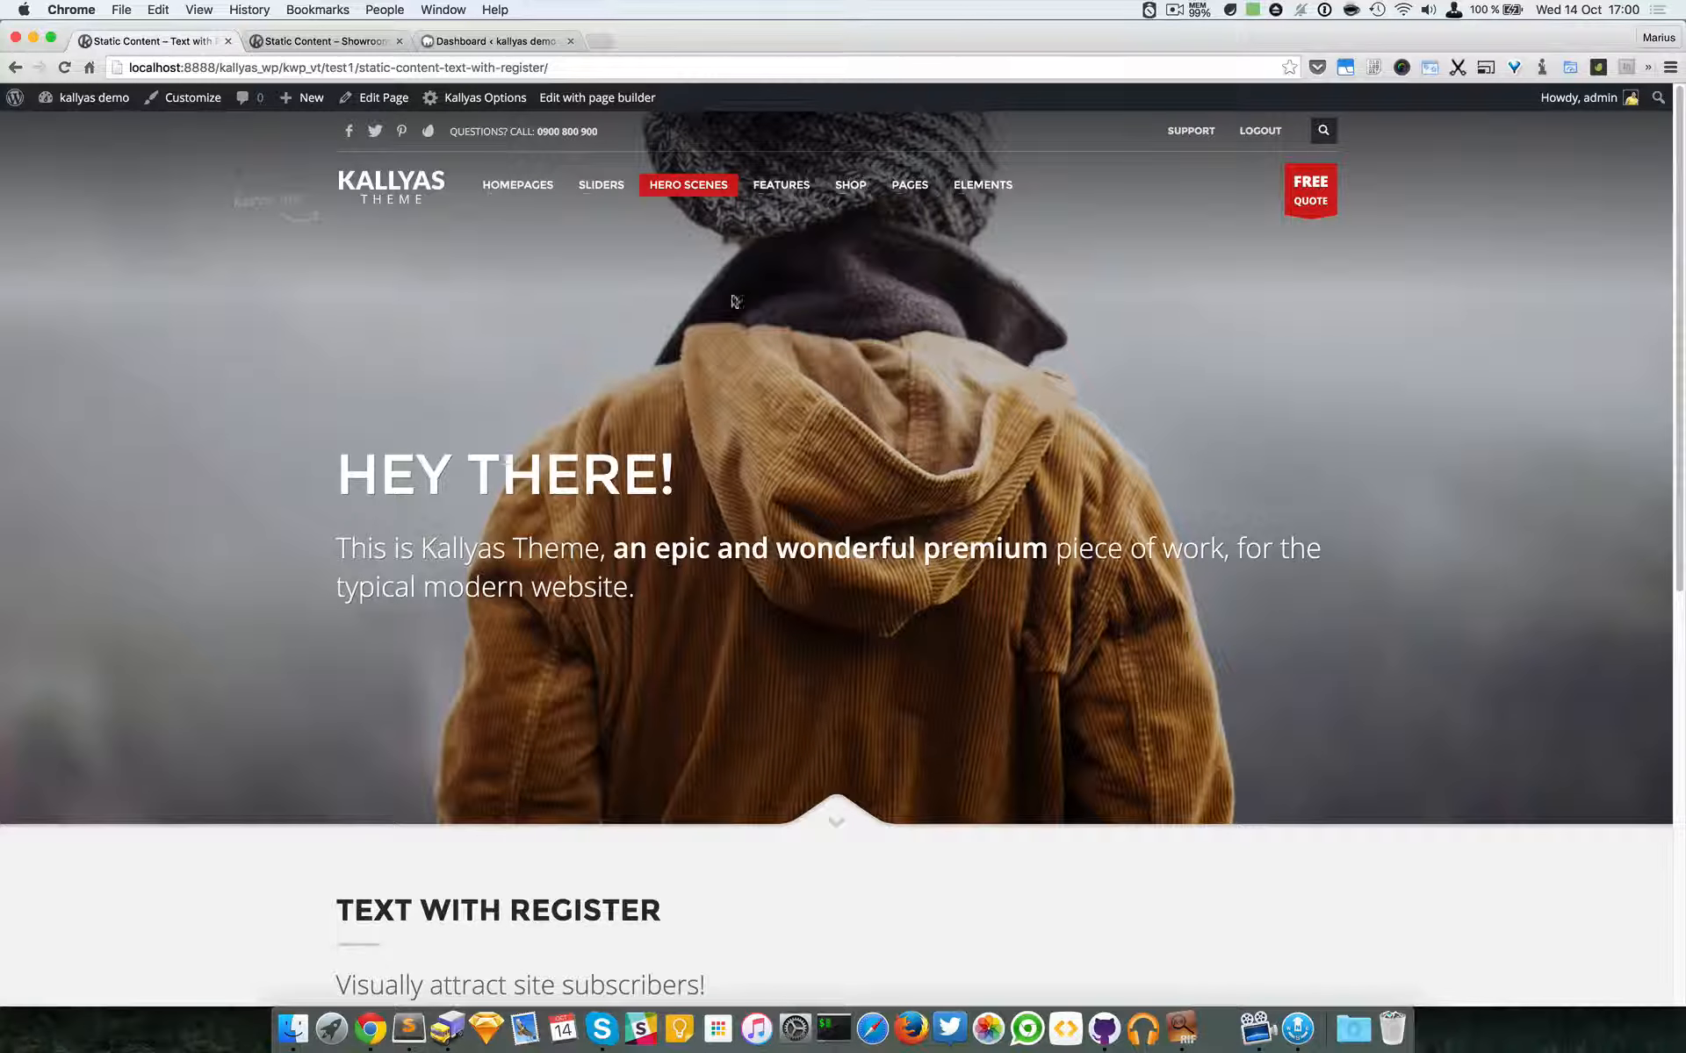
- Edit the page with the page builder and, with the site header hidden, open the Text and Register element's options
{"action": "left_click", "coordinate": [608, 100]}
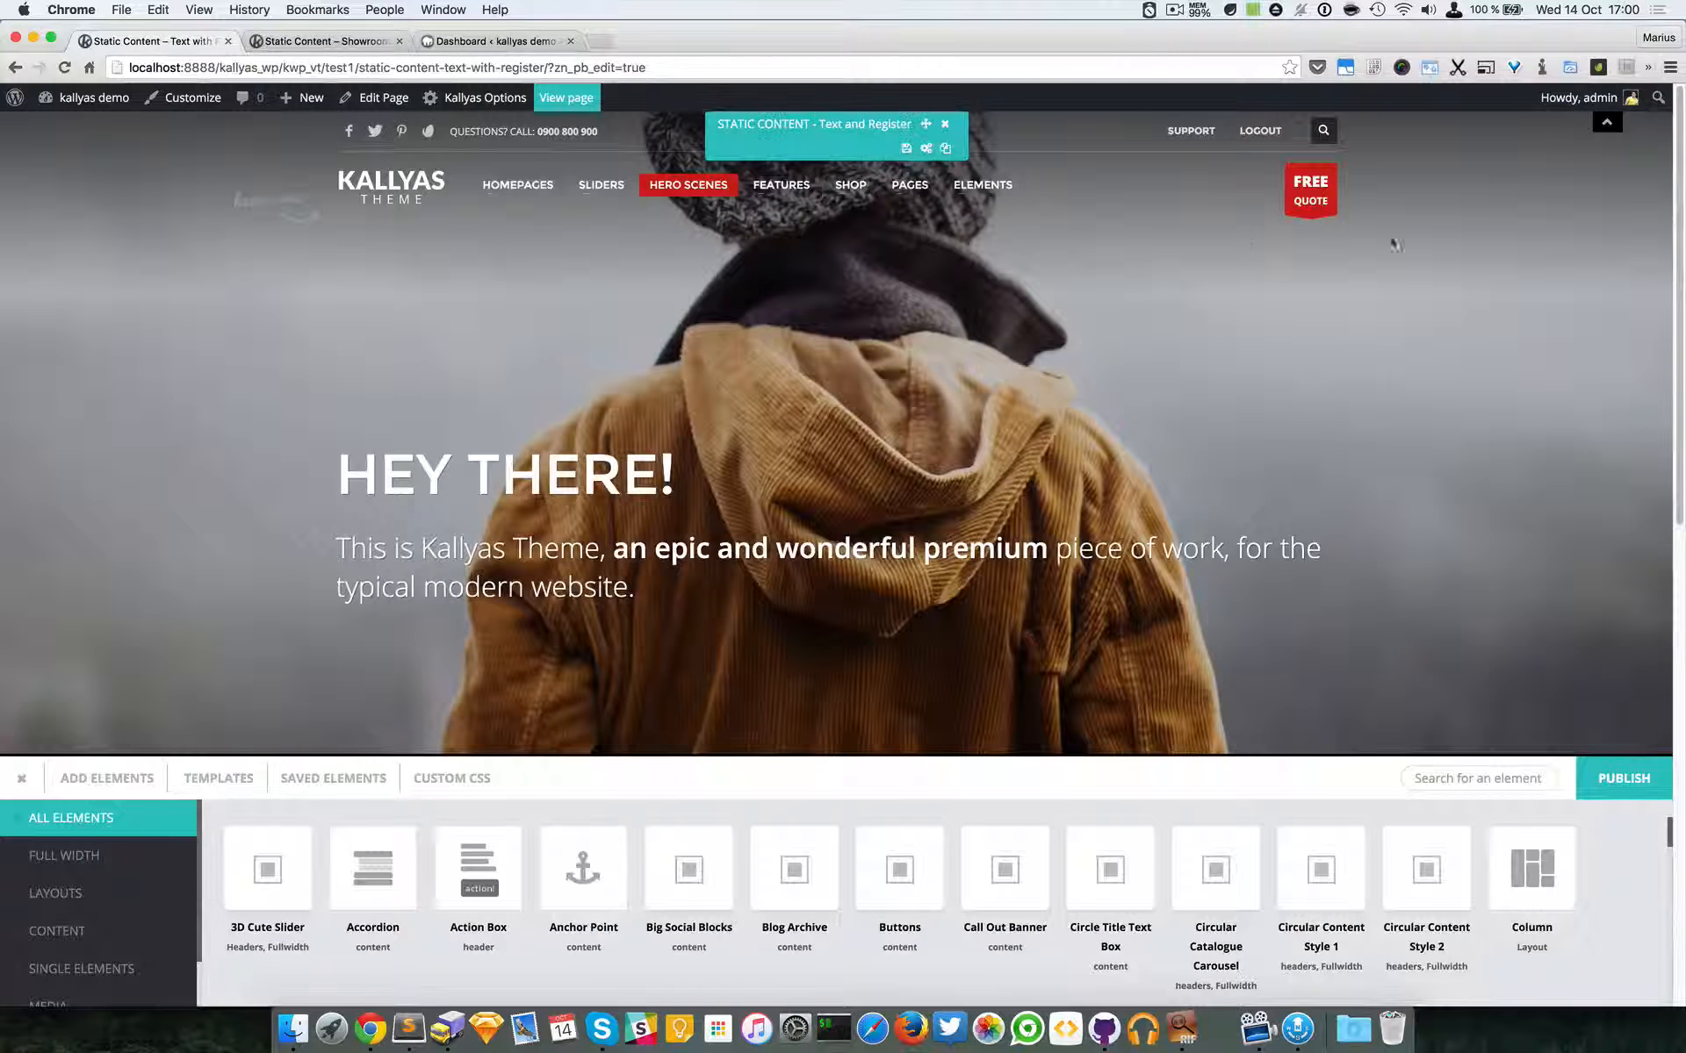
{"action": "left_click", "coordinate": [1606, 121]}
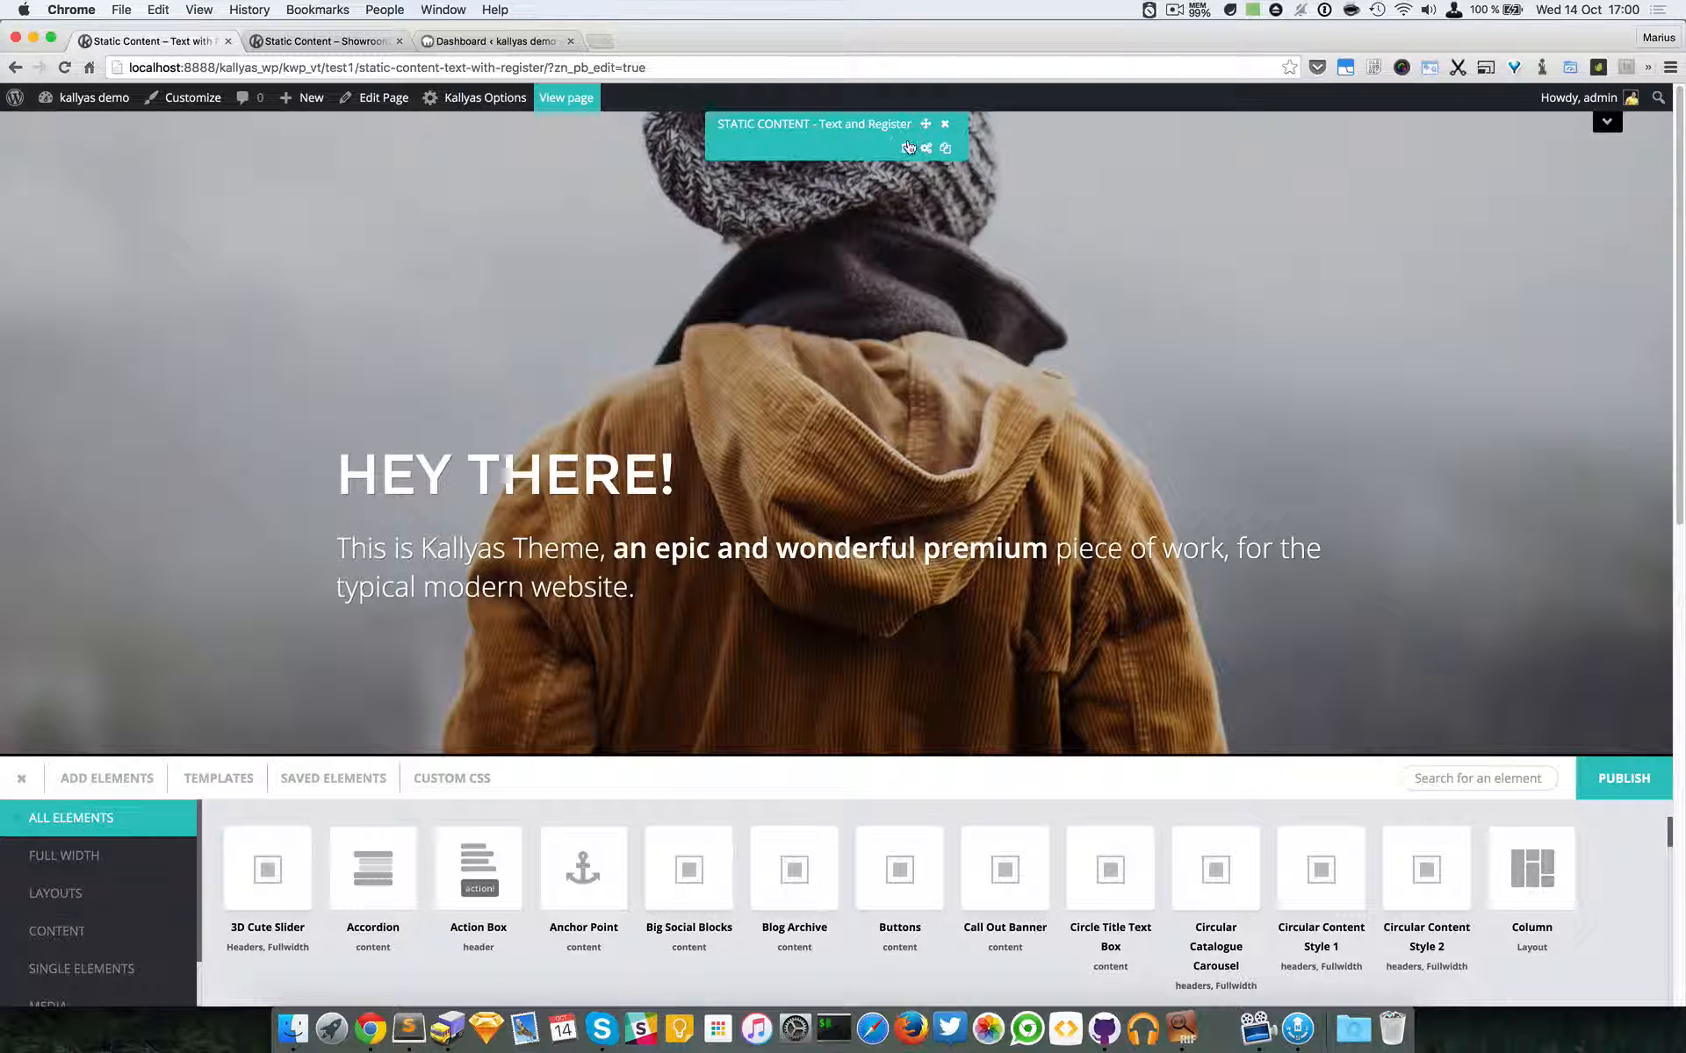
{"action": "left_click", "coordinate": [926, 148]}
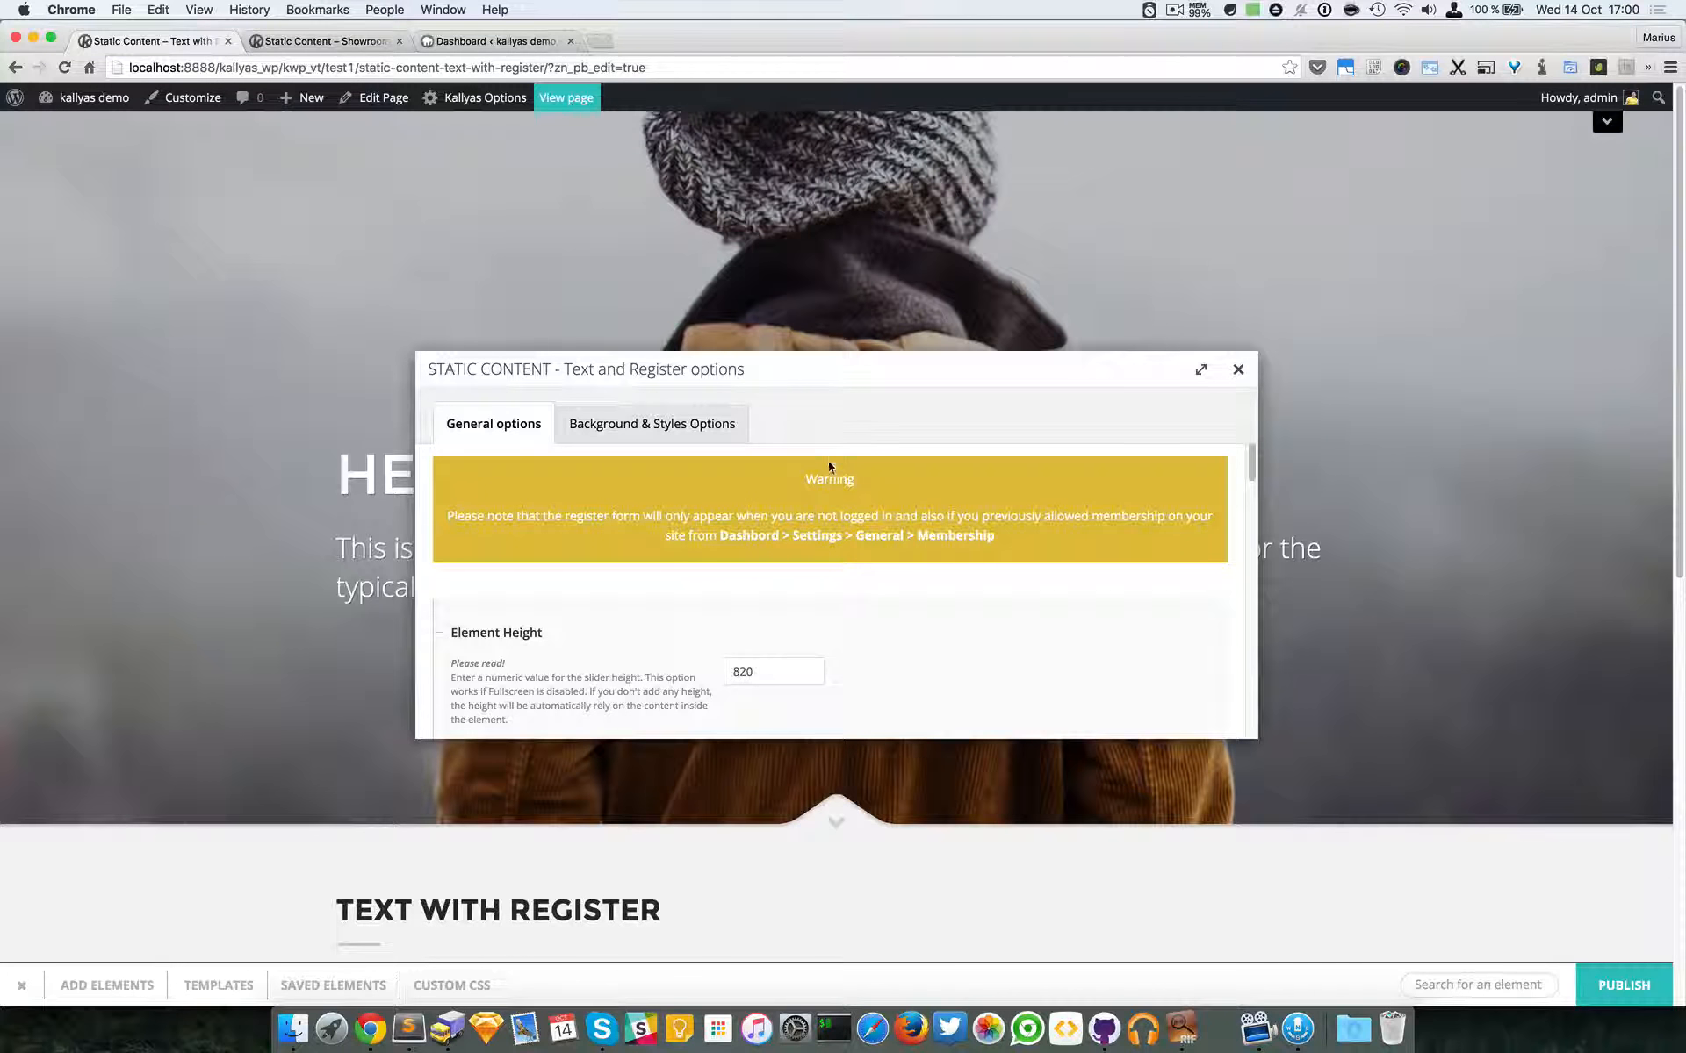
{"action": "double_click", "coordinate": [829, 476]}
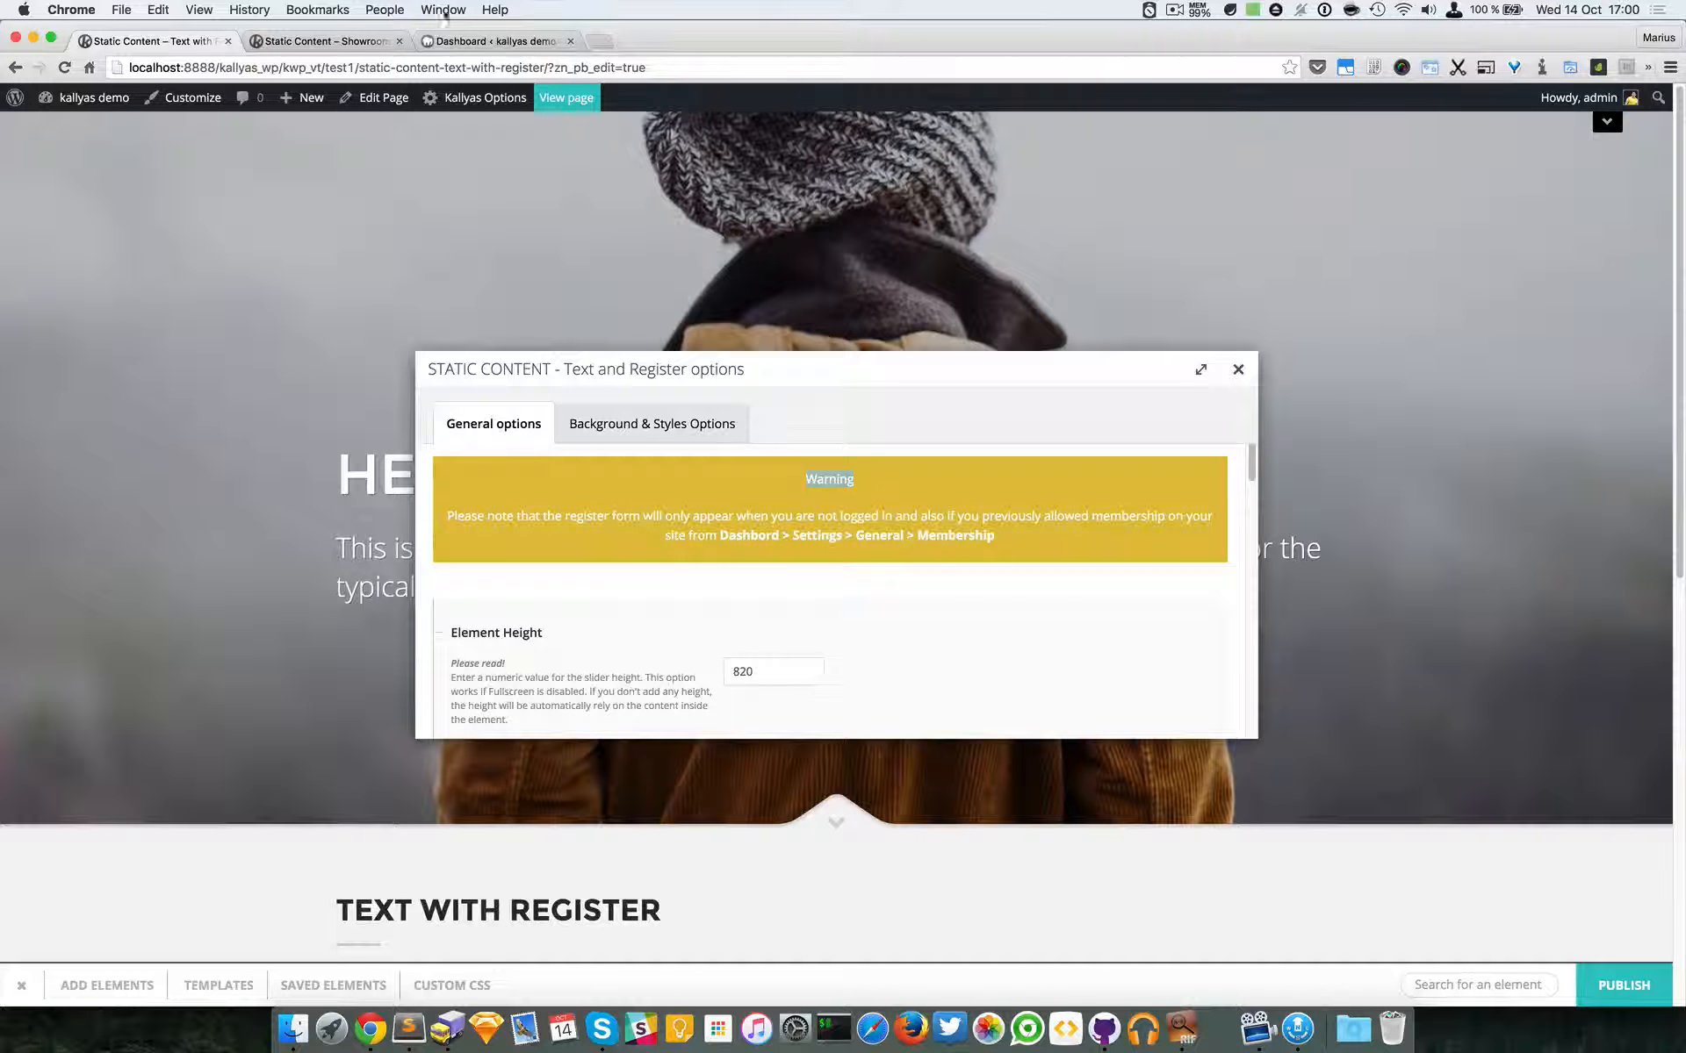
- Open the General settings in the WordPress dashboard and locate the Membership option
{"action": "left_click", "coordinate": [463, 44]}
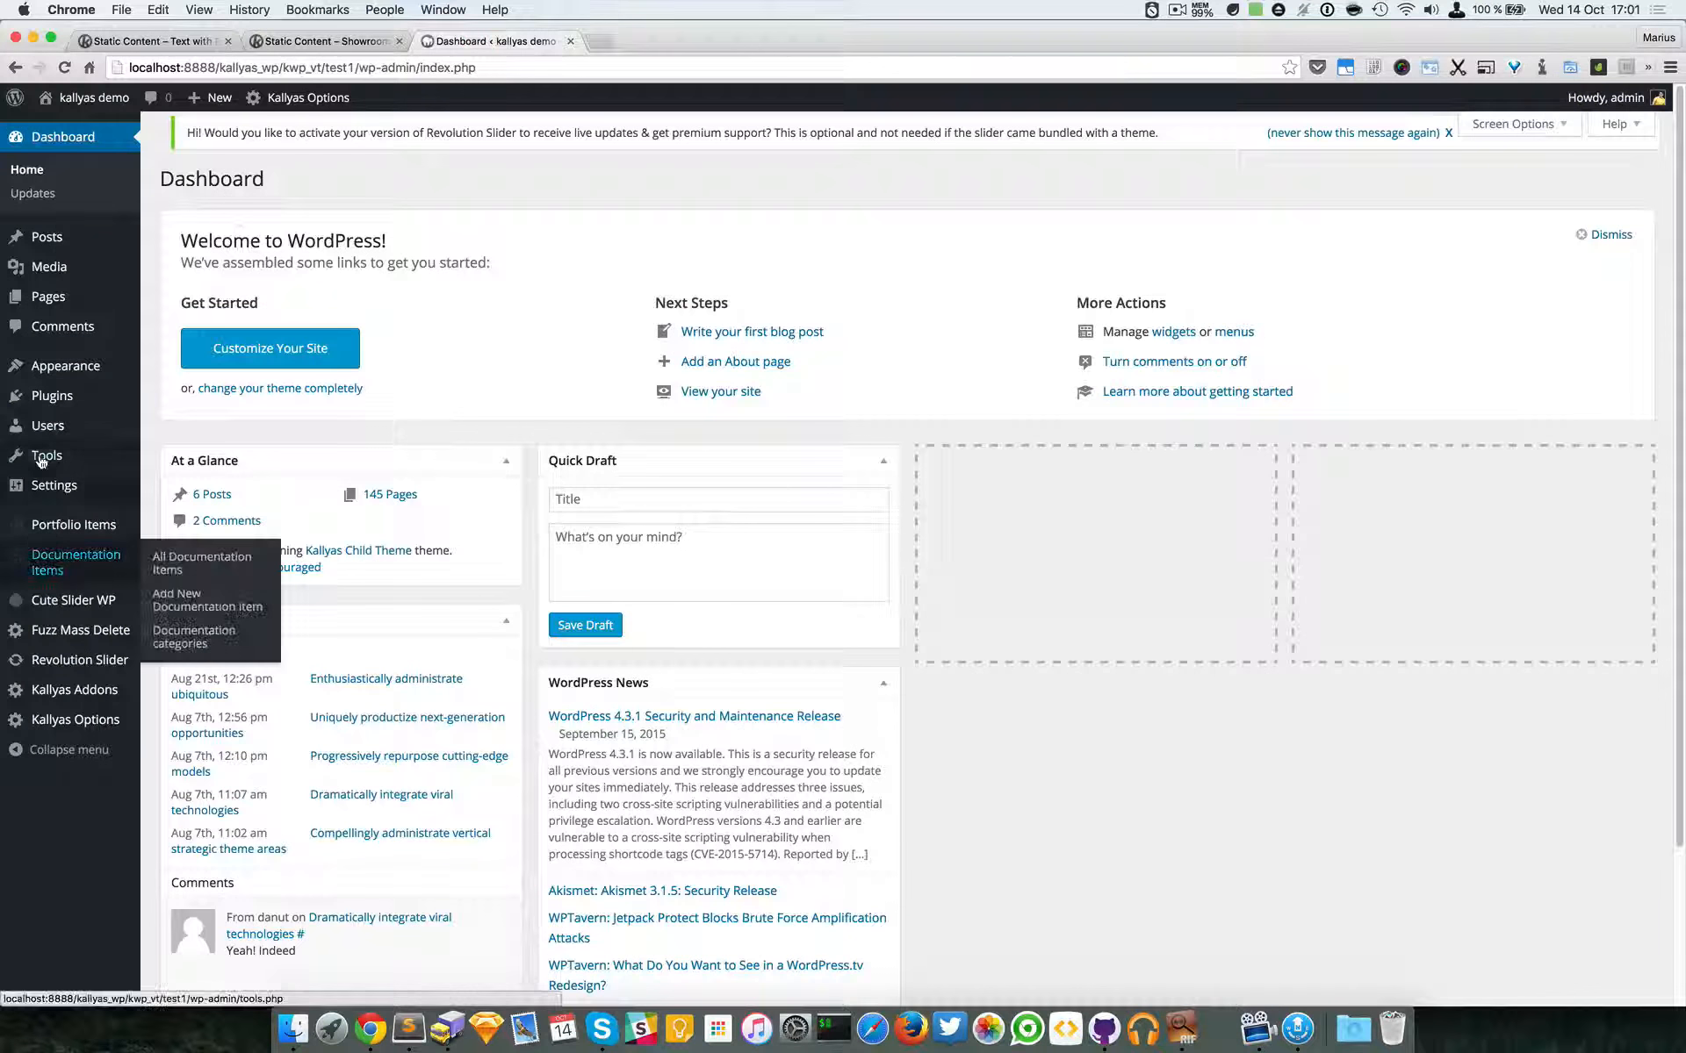
{"action": "mouse_move", "coordinate": [59, 498]}
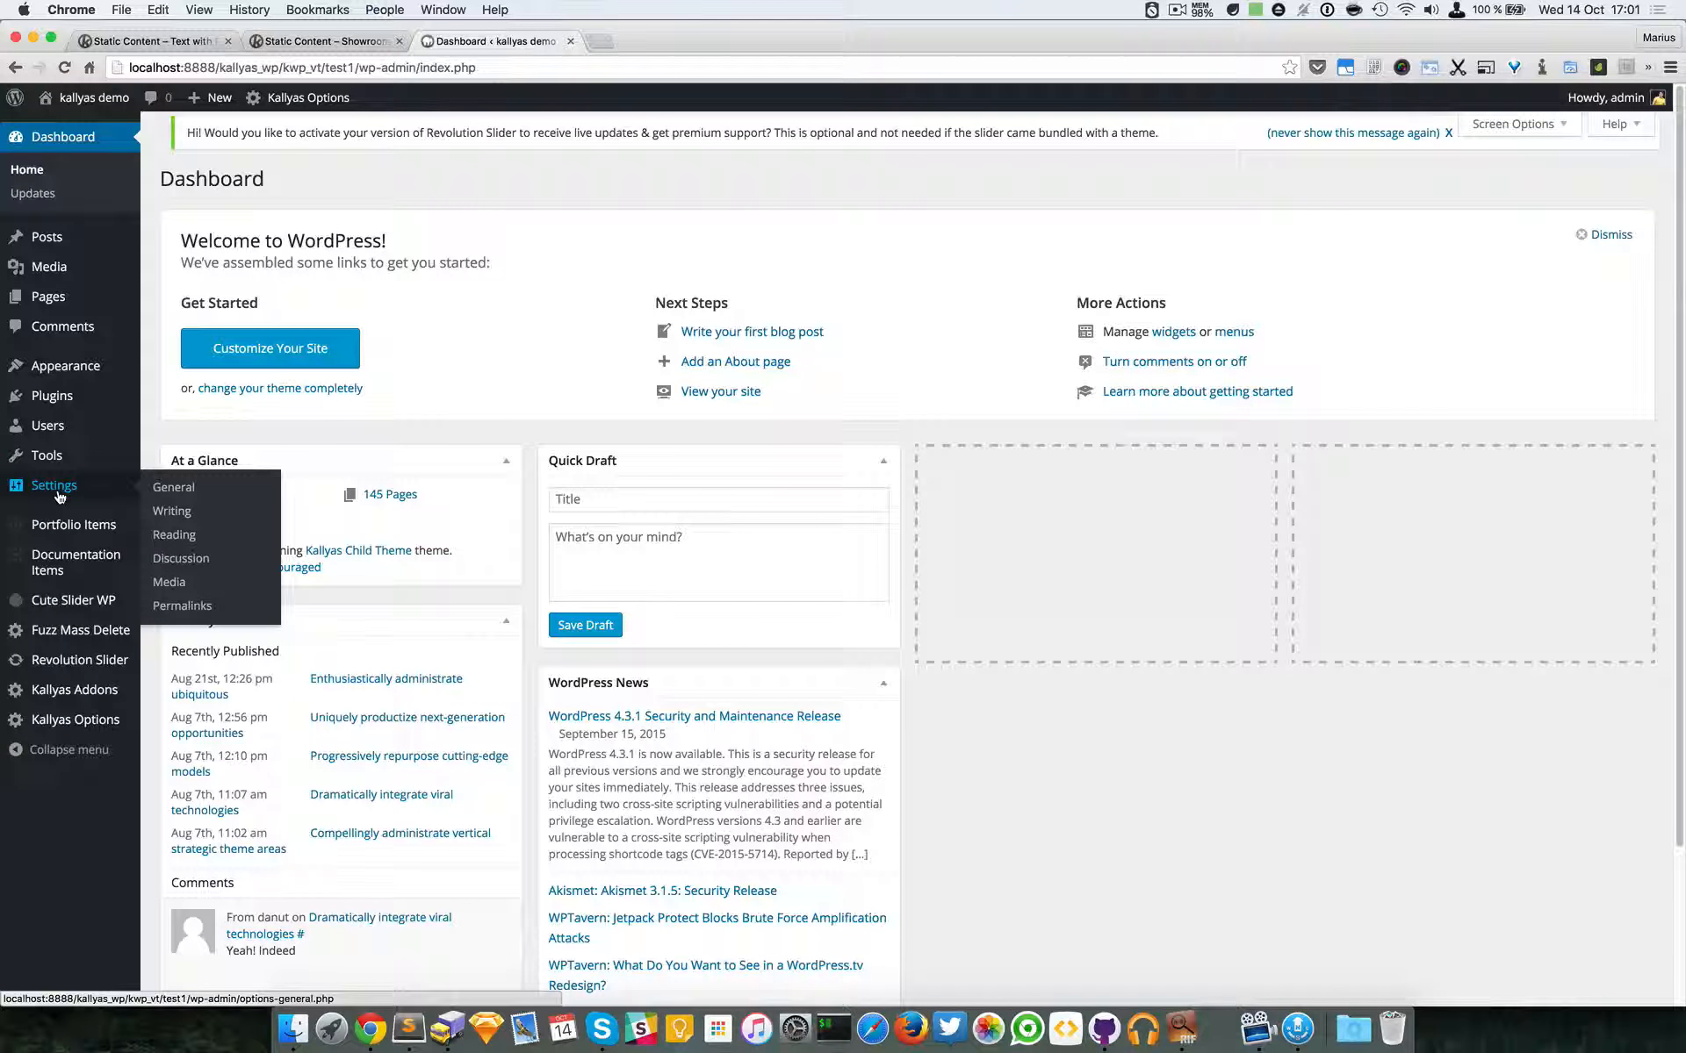
{"action": "left_click", "coordinate": [196, 497]}
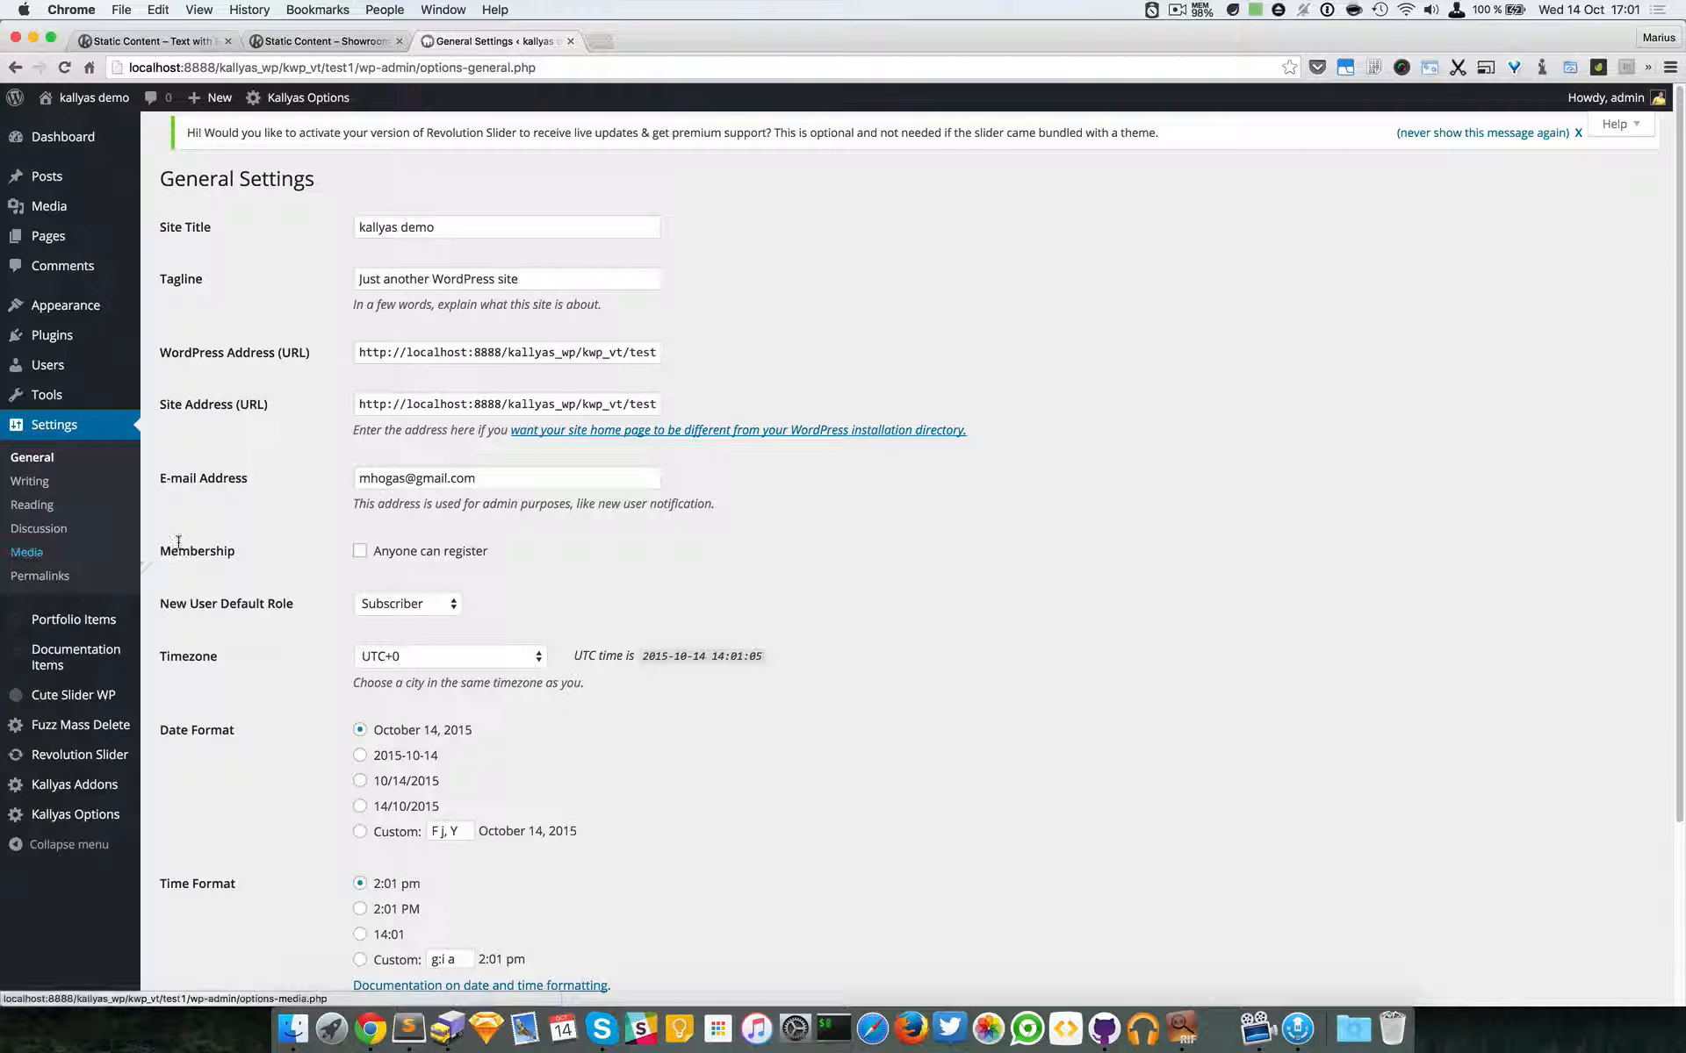
{"action": "left_click_drag", "start_coordinate": [151, 553], "coordinate": [506, 553]}
{"action": "left_click", "coordinate": [504, 553]}
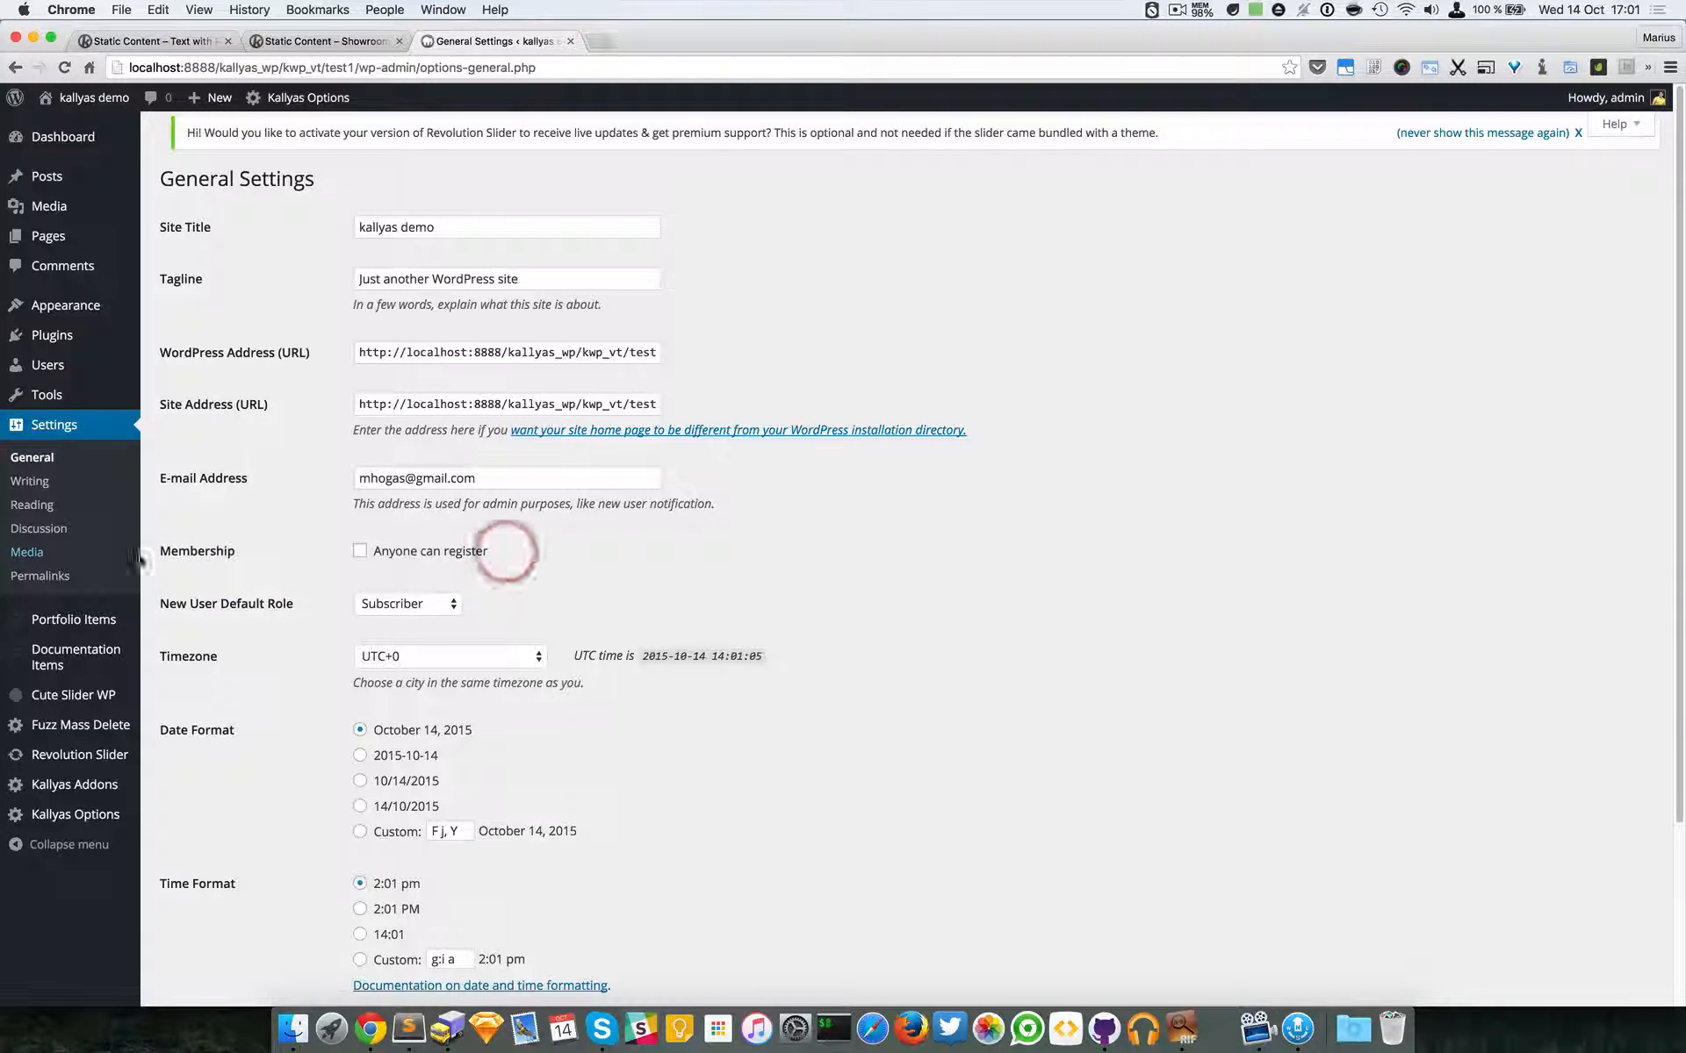
{"action": "double_click", "coordinate": [178, 549]}
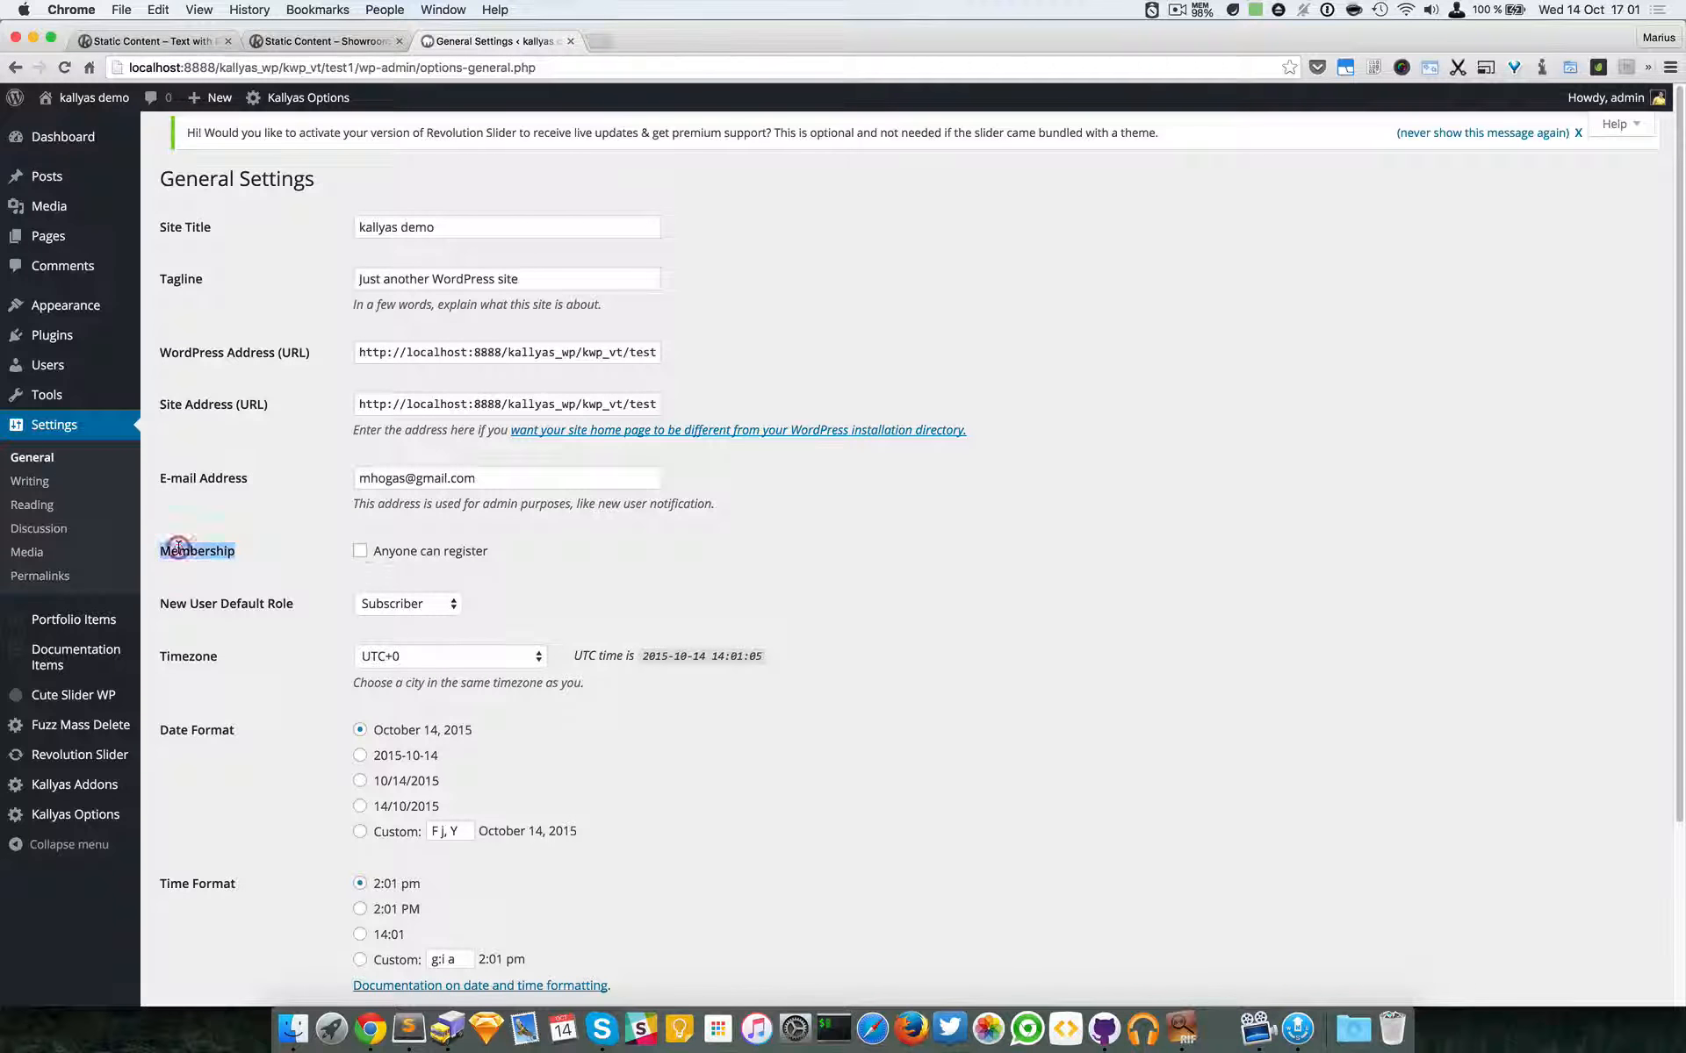
- Enable Anyone can register under Membership, keep Subscriber as the new user default role, and save the settings
{"action": "left_click", "coordinate": [360, 552]}
{"action": "left_click", "coordinate": [360, 551]}
{"action": "left_click", "coordinate": [586, 548]}
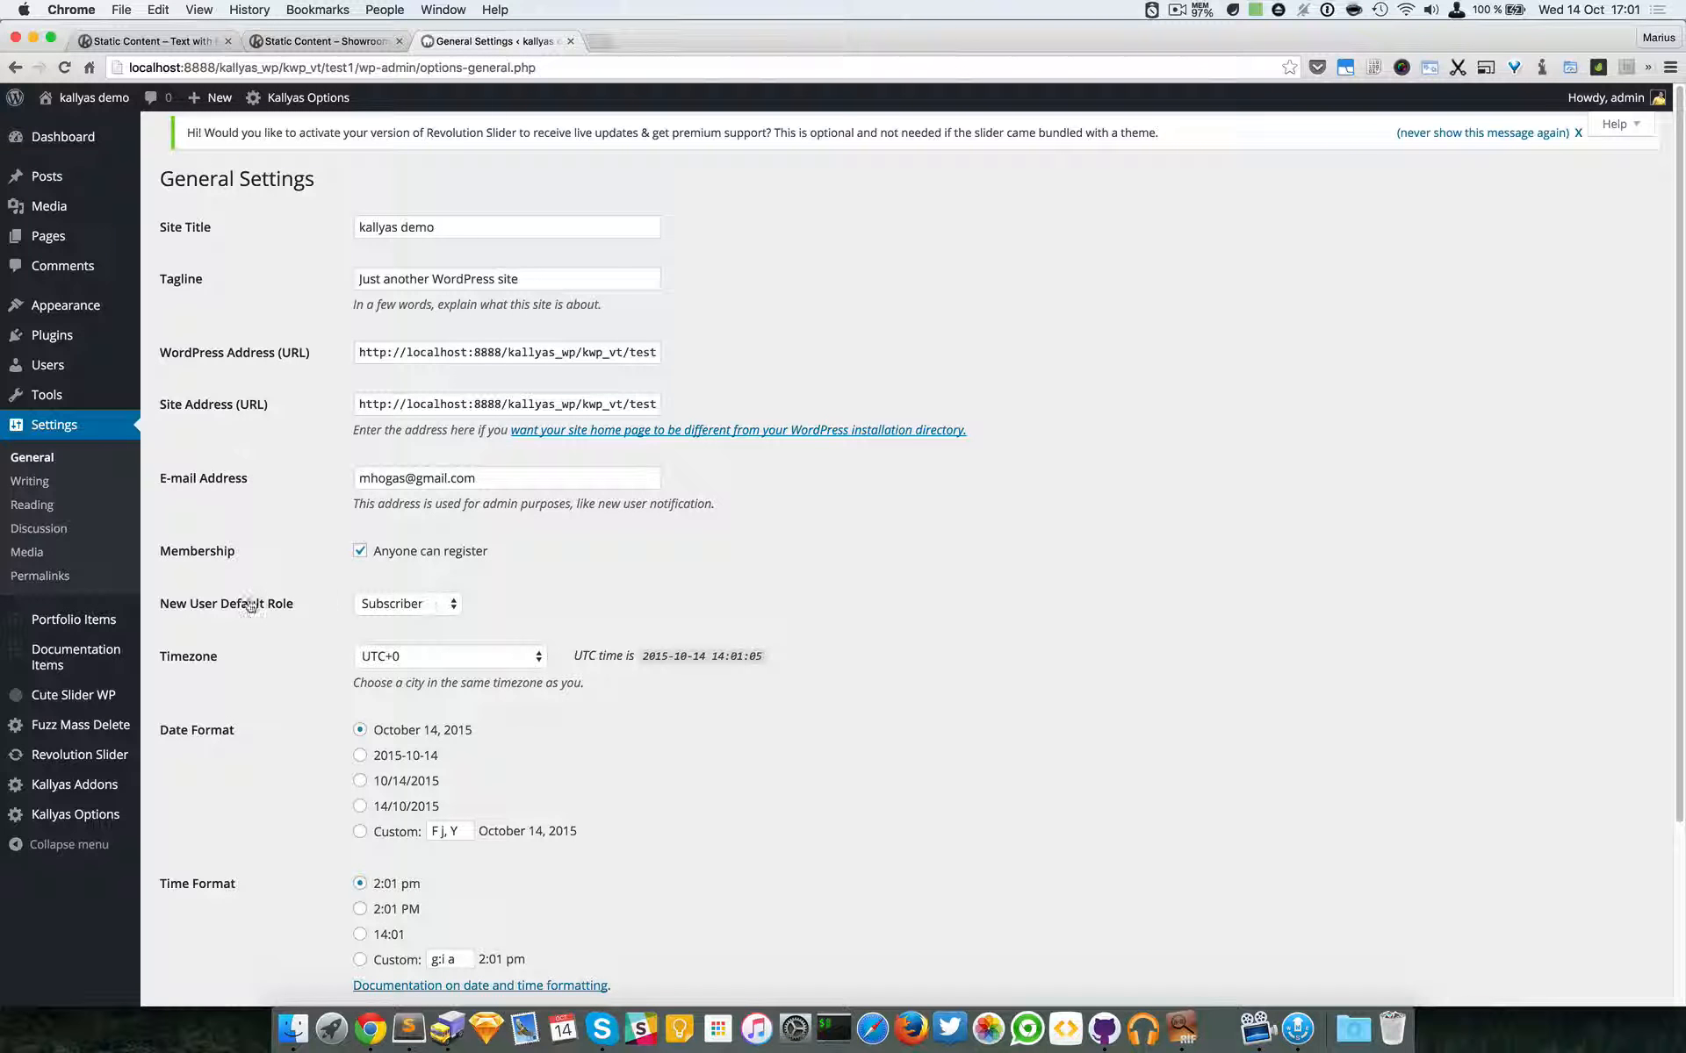
{"action": "left_click", "coordinate": [413, 605]}
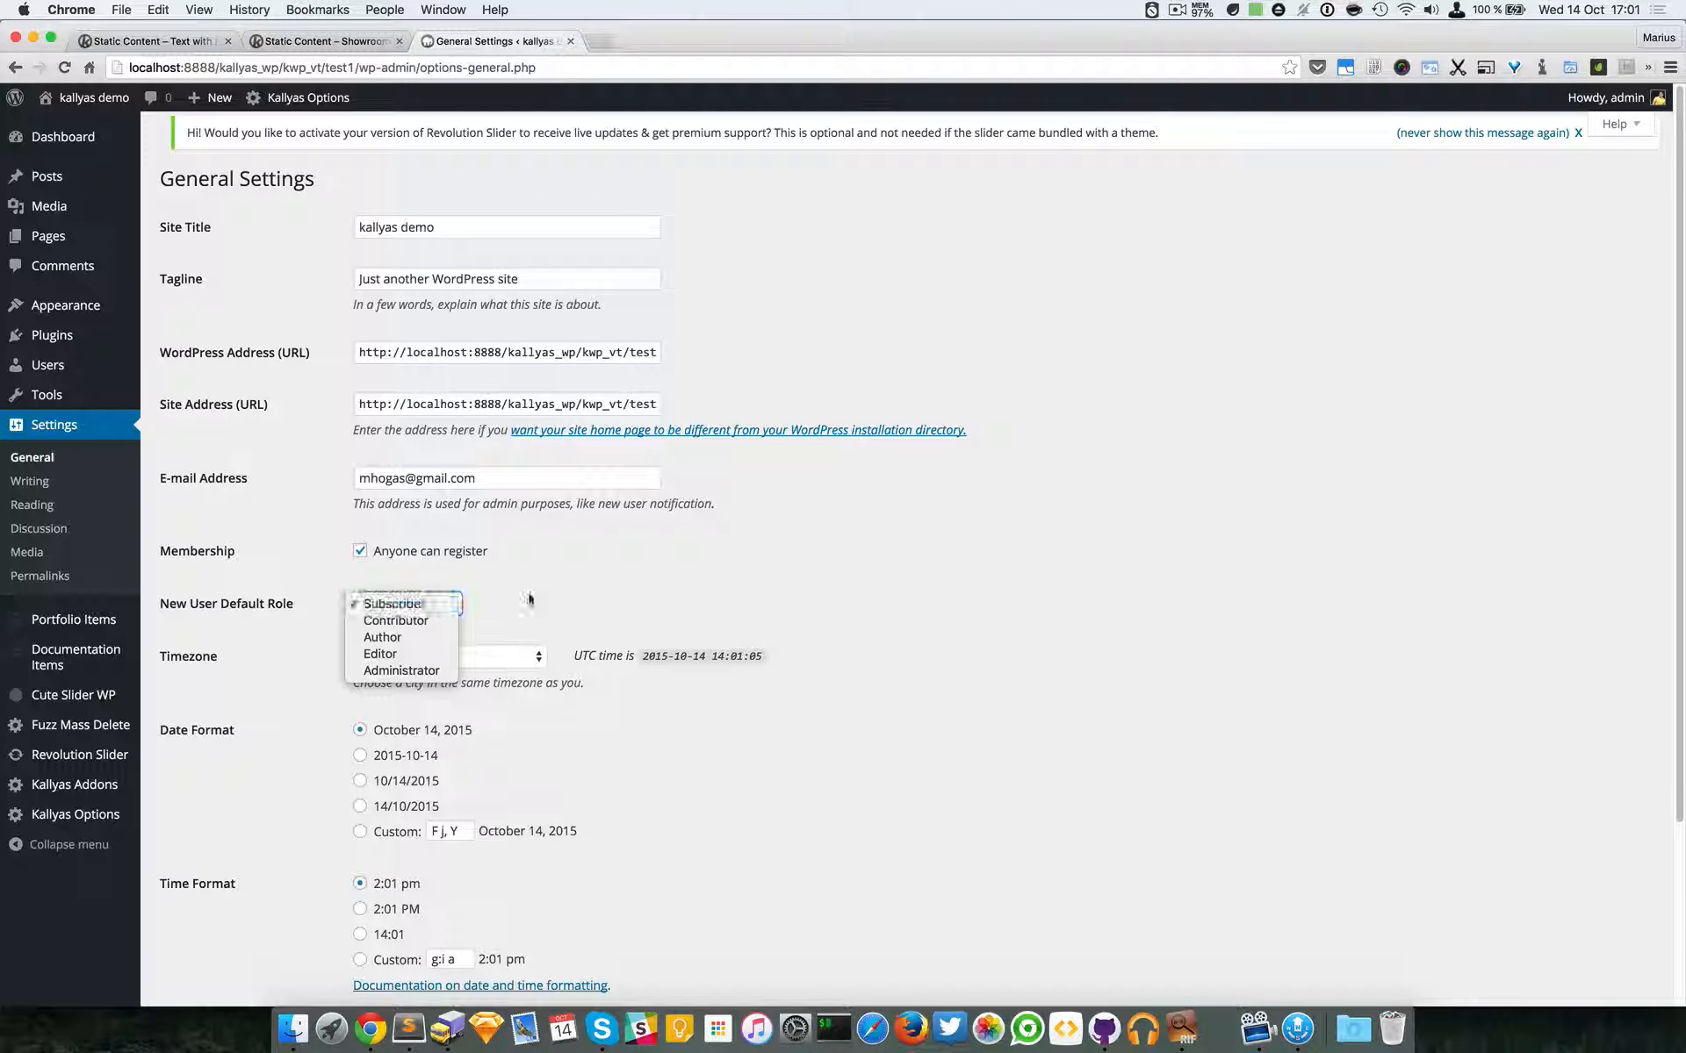
{"action": "left_click", "coordinate": [613, 574]}
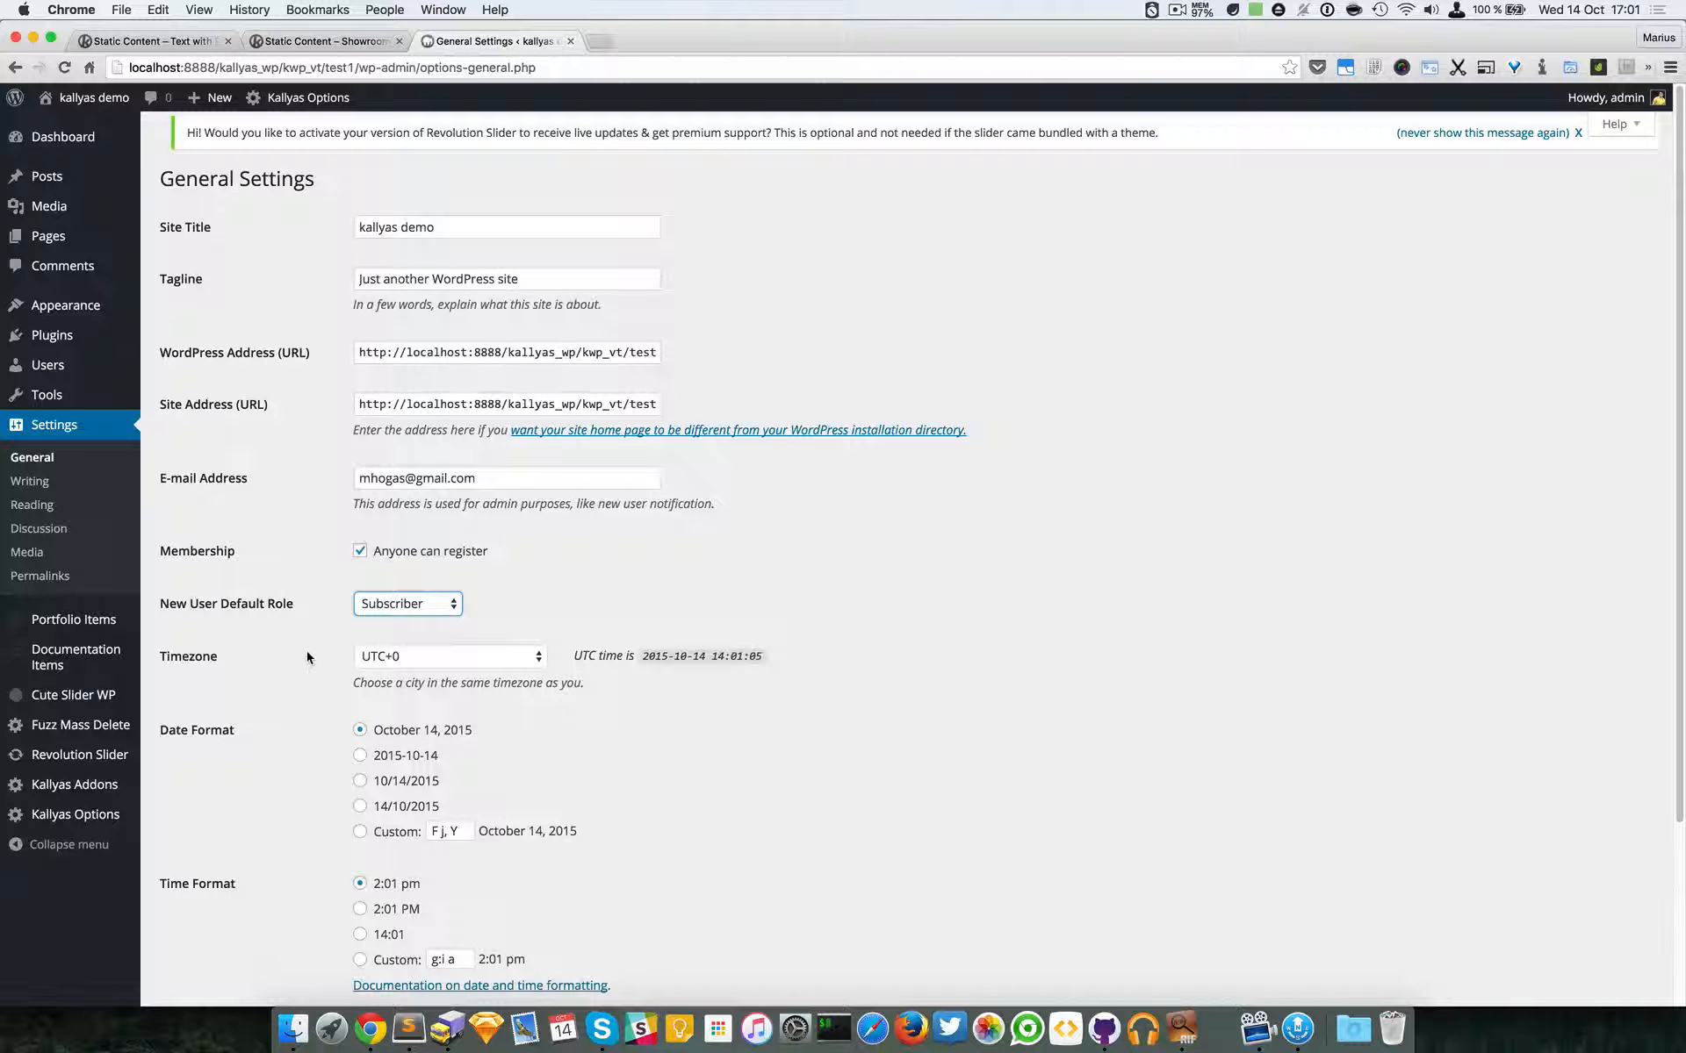
{"action": "scroll", "coordinate": [307, 694], "scroll_direction": "down", "scroll_amount": 5}
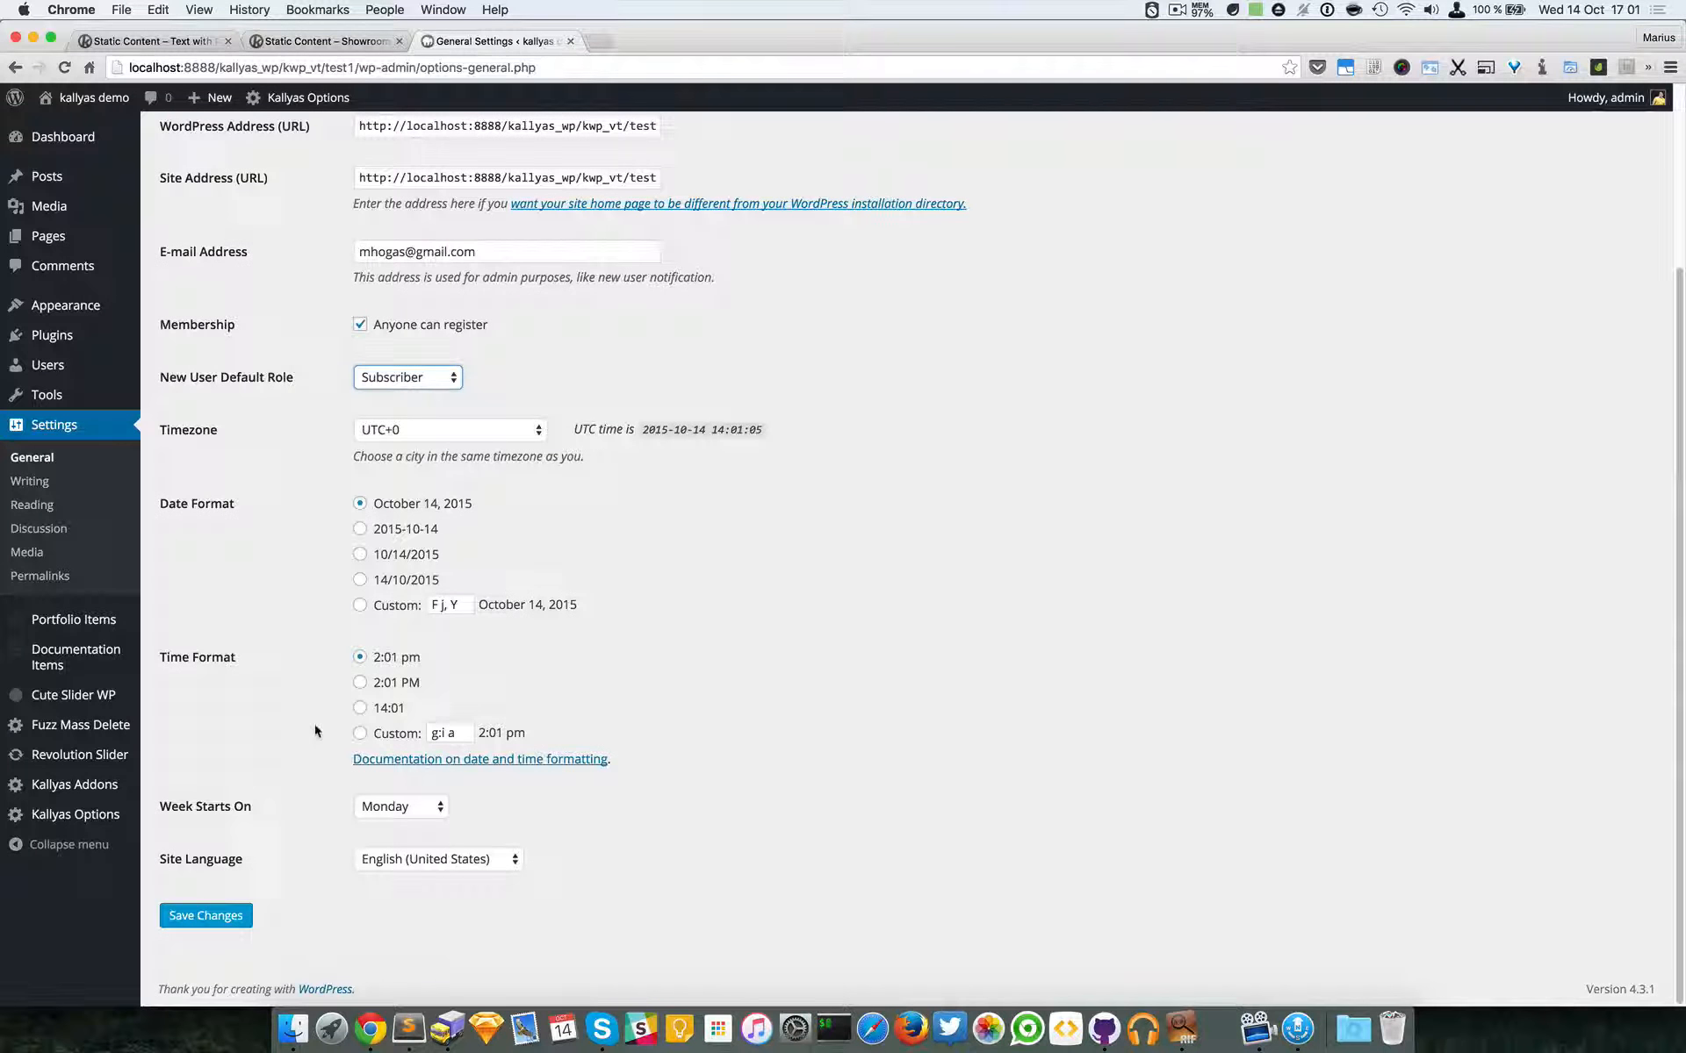
{"action": "left_click", "coordinate": [215, 915]}
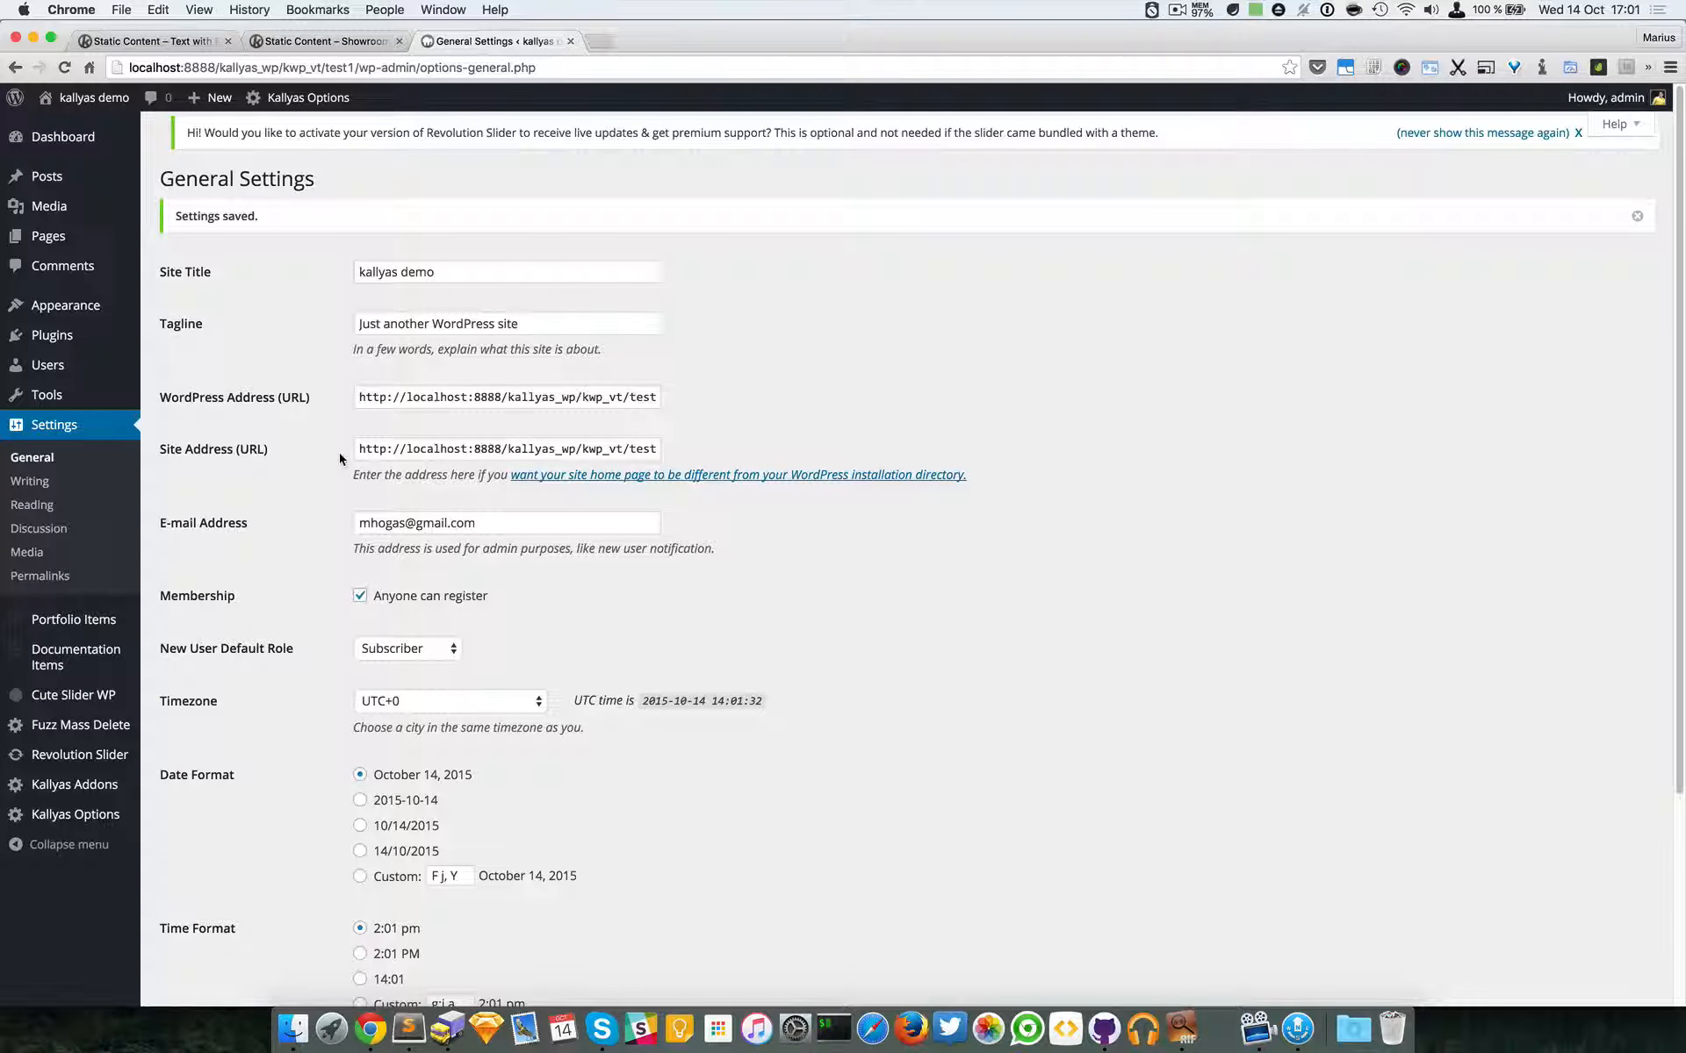
- Reload the Text with Register page in the incognito window and inspect the account registration form
{"action": "key", "text": "ctrl+Down"}
{"action": "left_click", "coordinate": [1103, 443]}
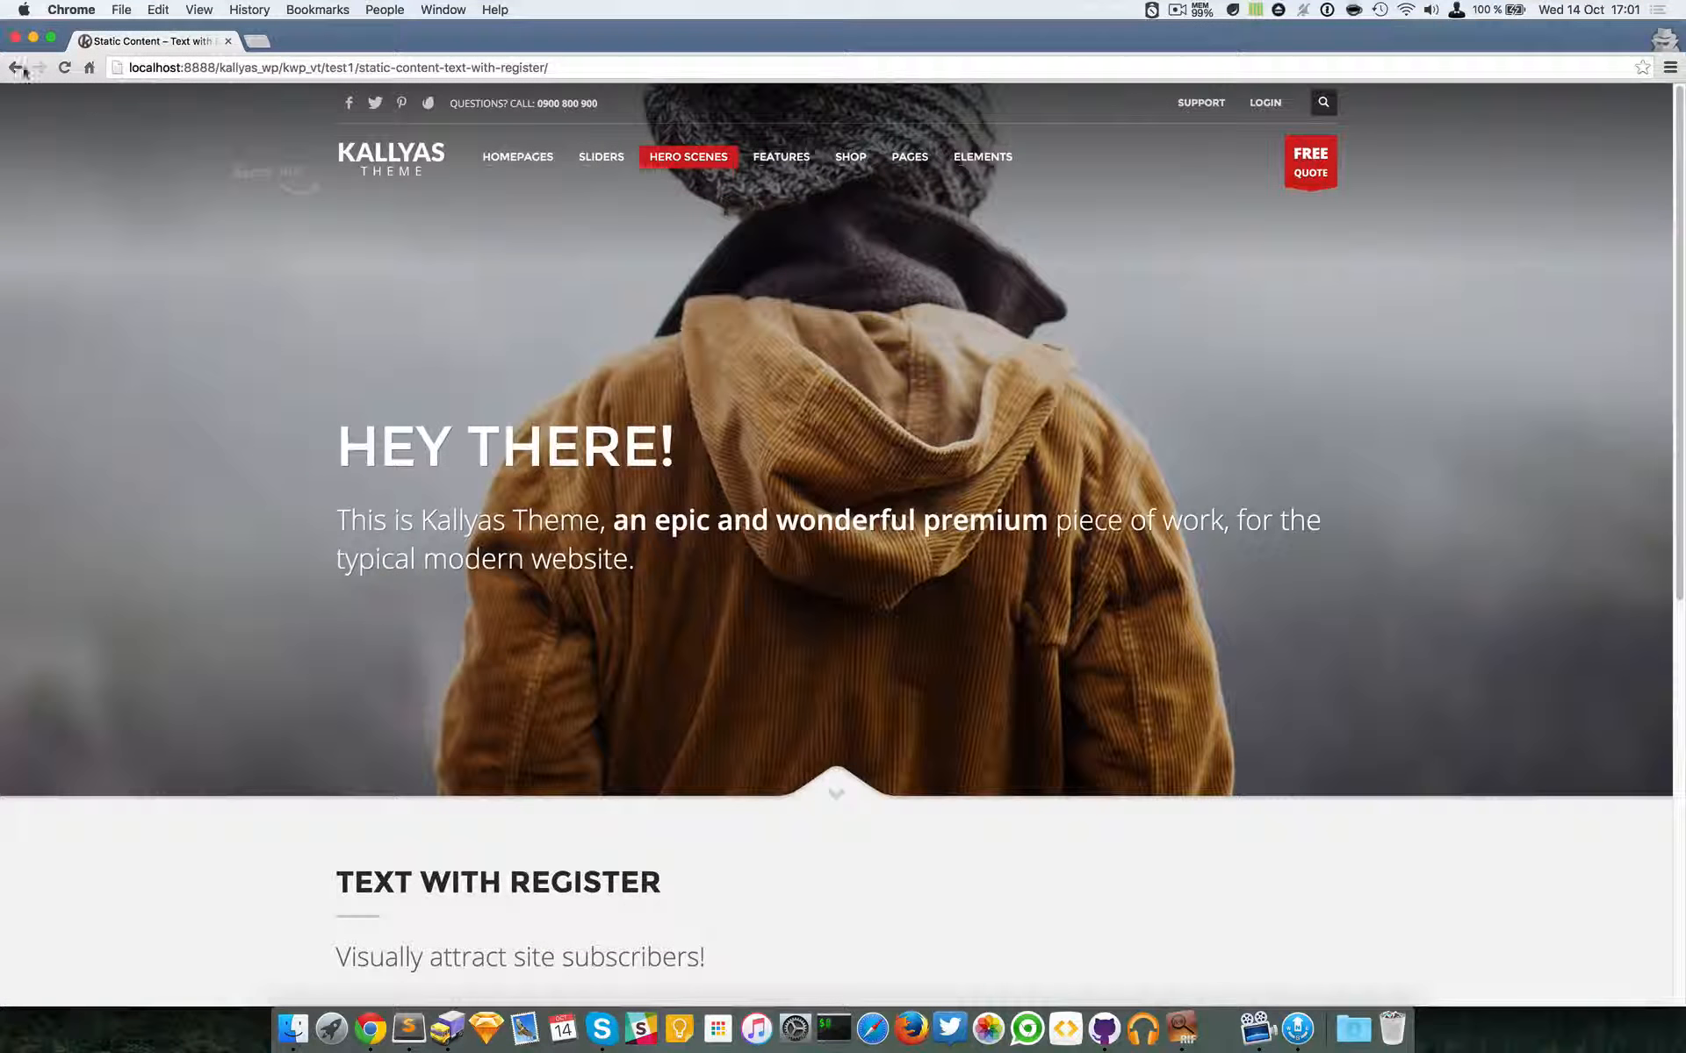
{"action": "left_click", "coordinate": [64, 67]}
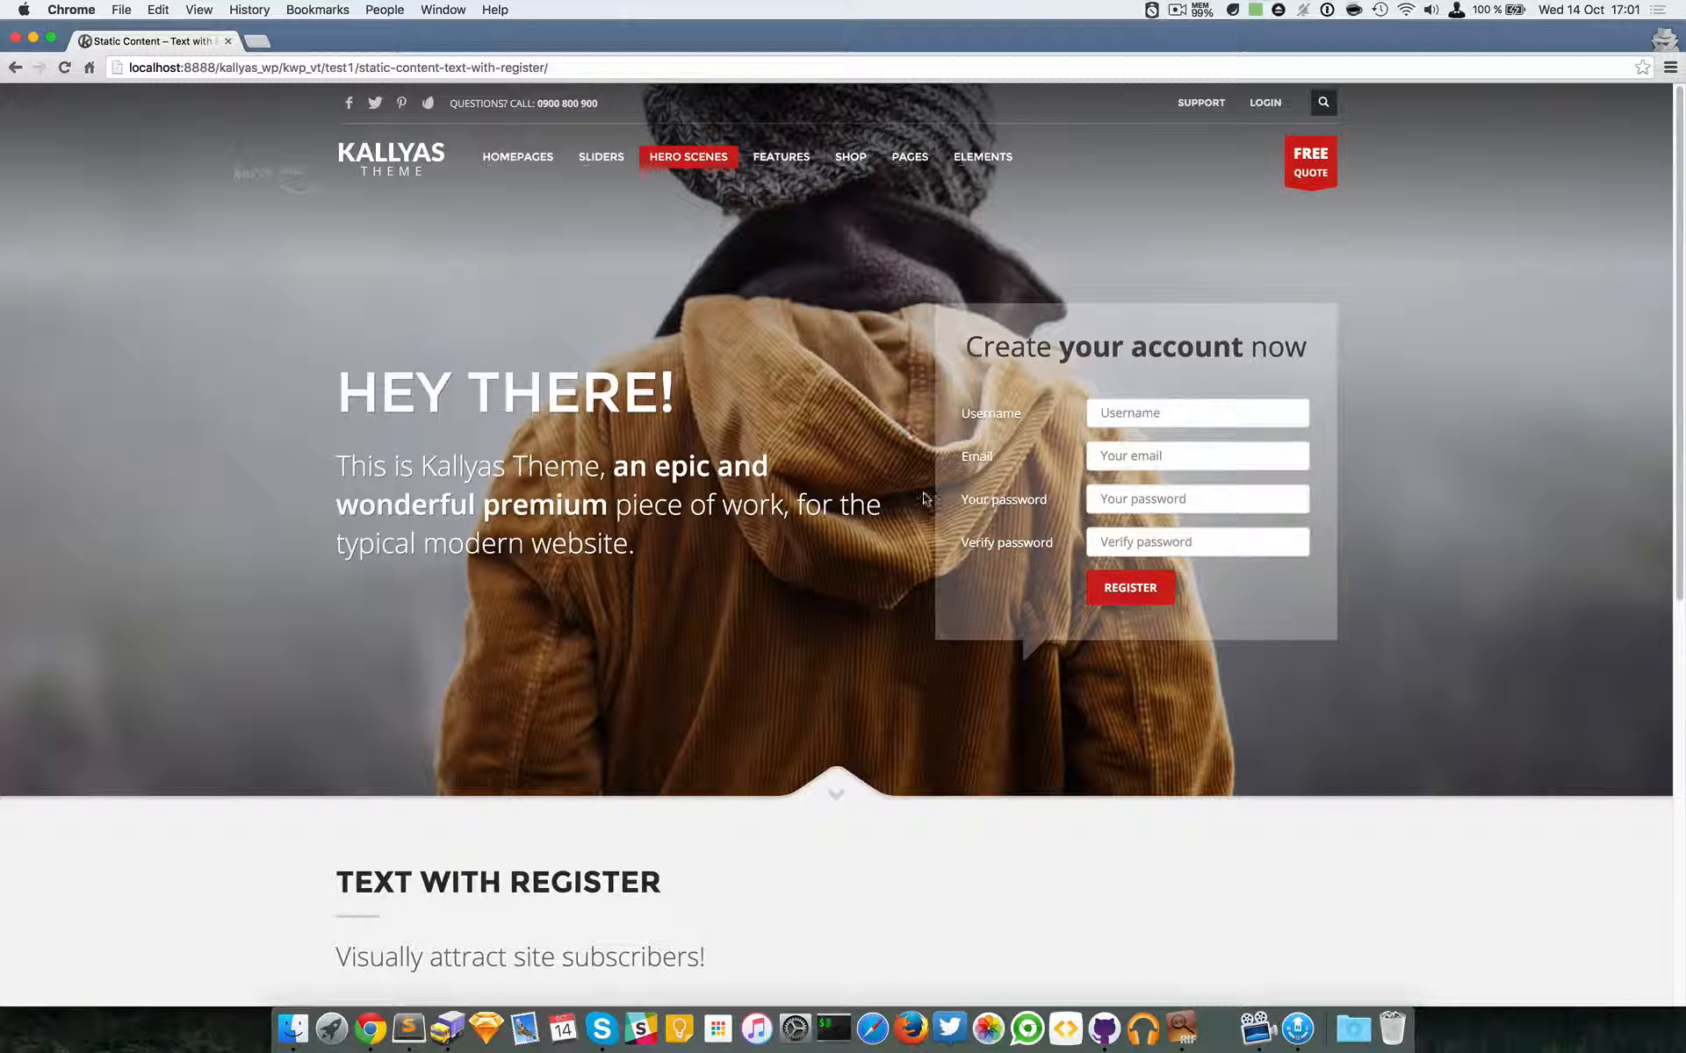
{"action": "double_click", "coordinate": [1007, 336]}
{"action": "left_click_drag", "start_coordinate": [1007, 338], "coordinate": [1354, 345]}
{"action": "left_click", "coordinate": [1257, 334]}
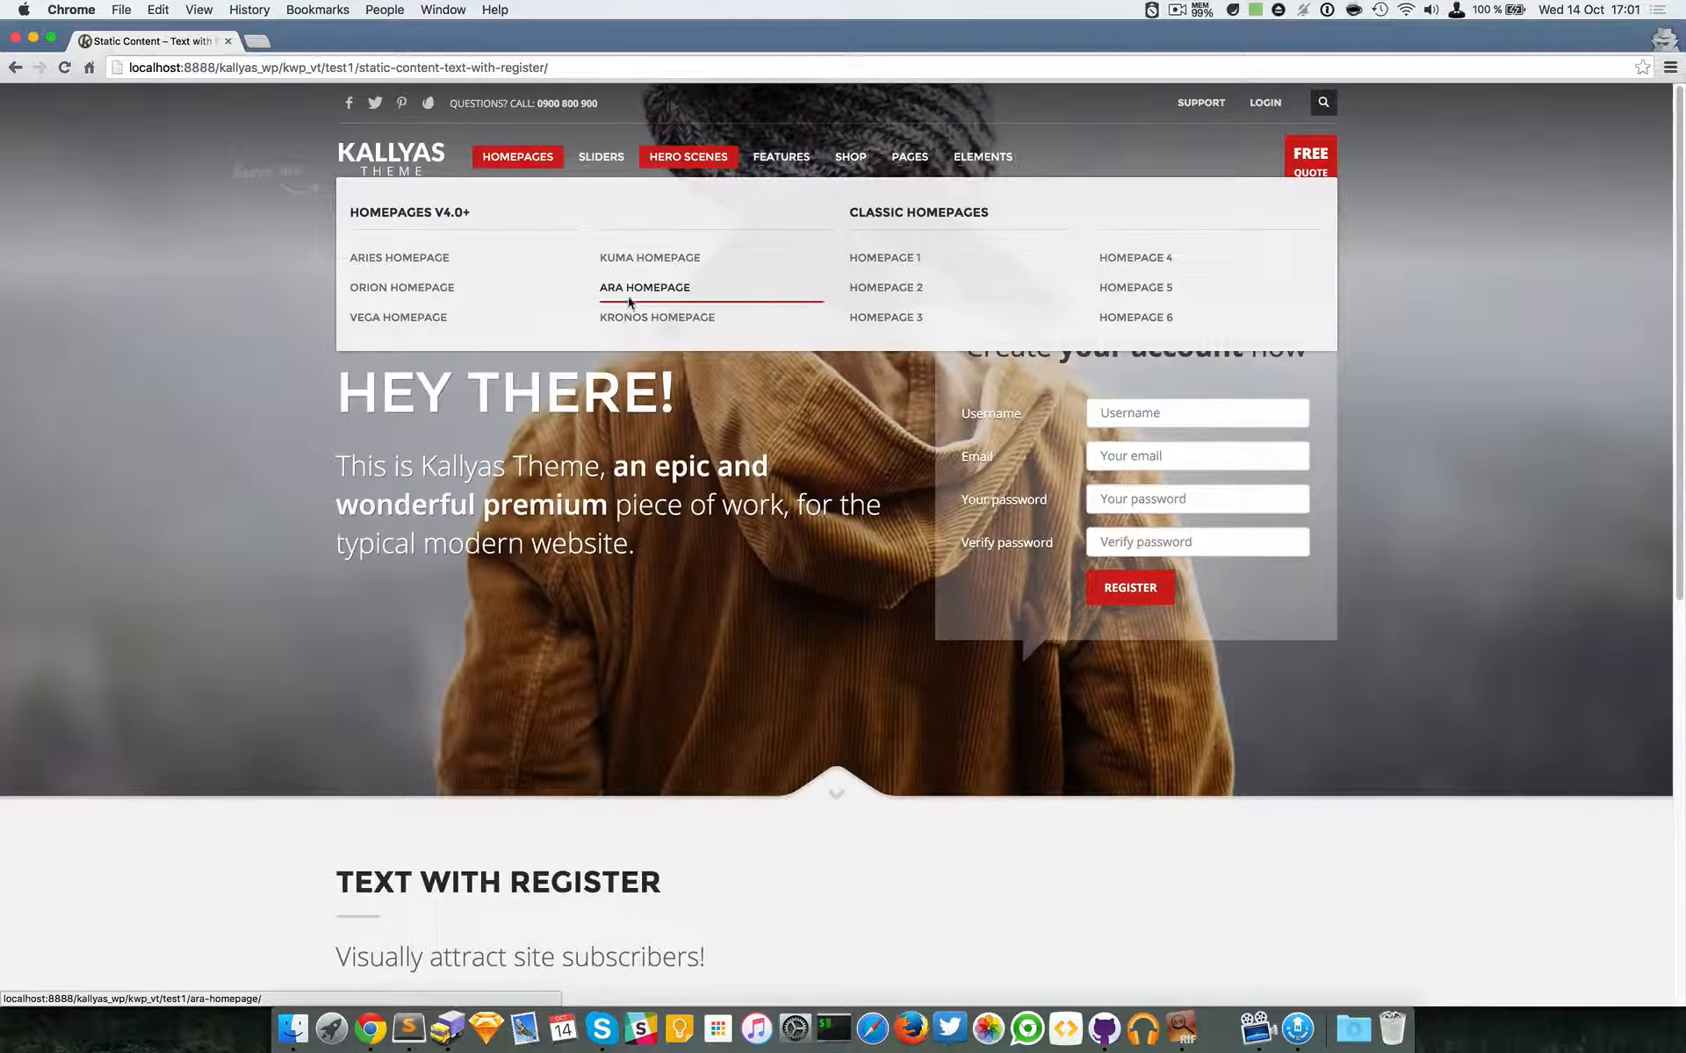
- Return to the logged-in browser window's page builder for Text with Register and close the element's open options
{"action": "key", "text": "ctrl+Down"}
{"action": "left_click", "coordinate": [1186, 507]}
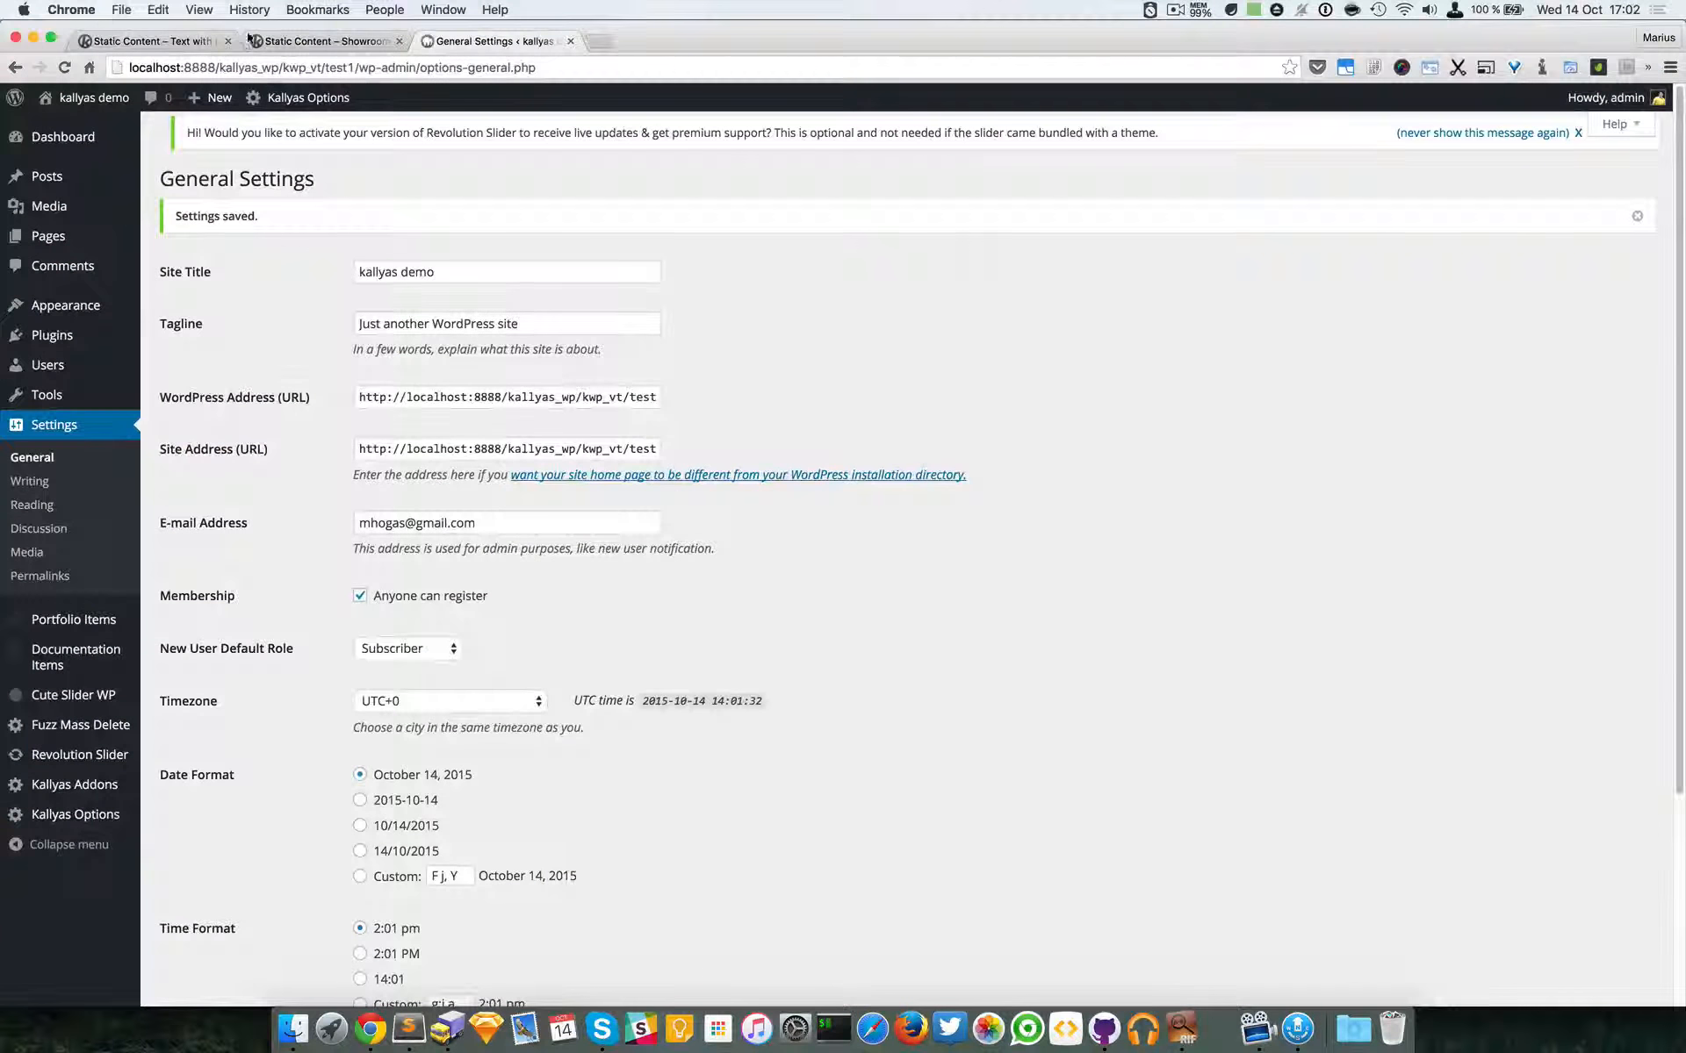
{"action": "left_click", "coordinate": [206, 41]}
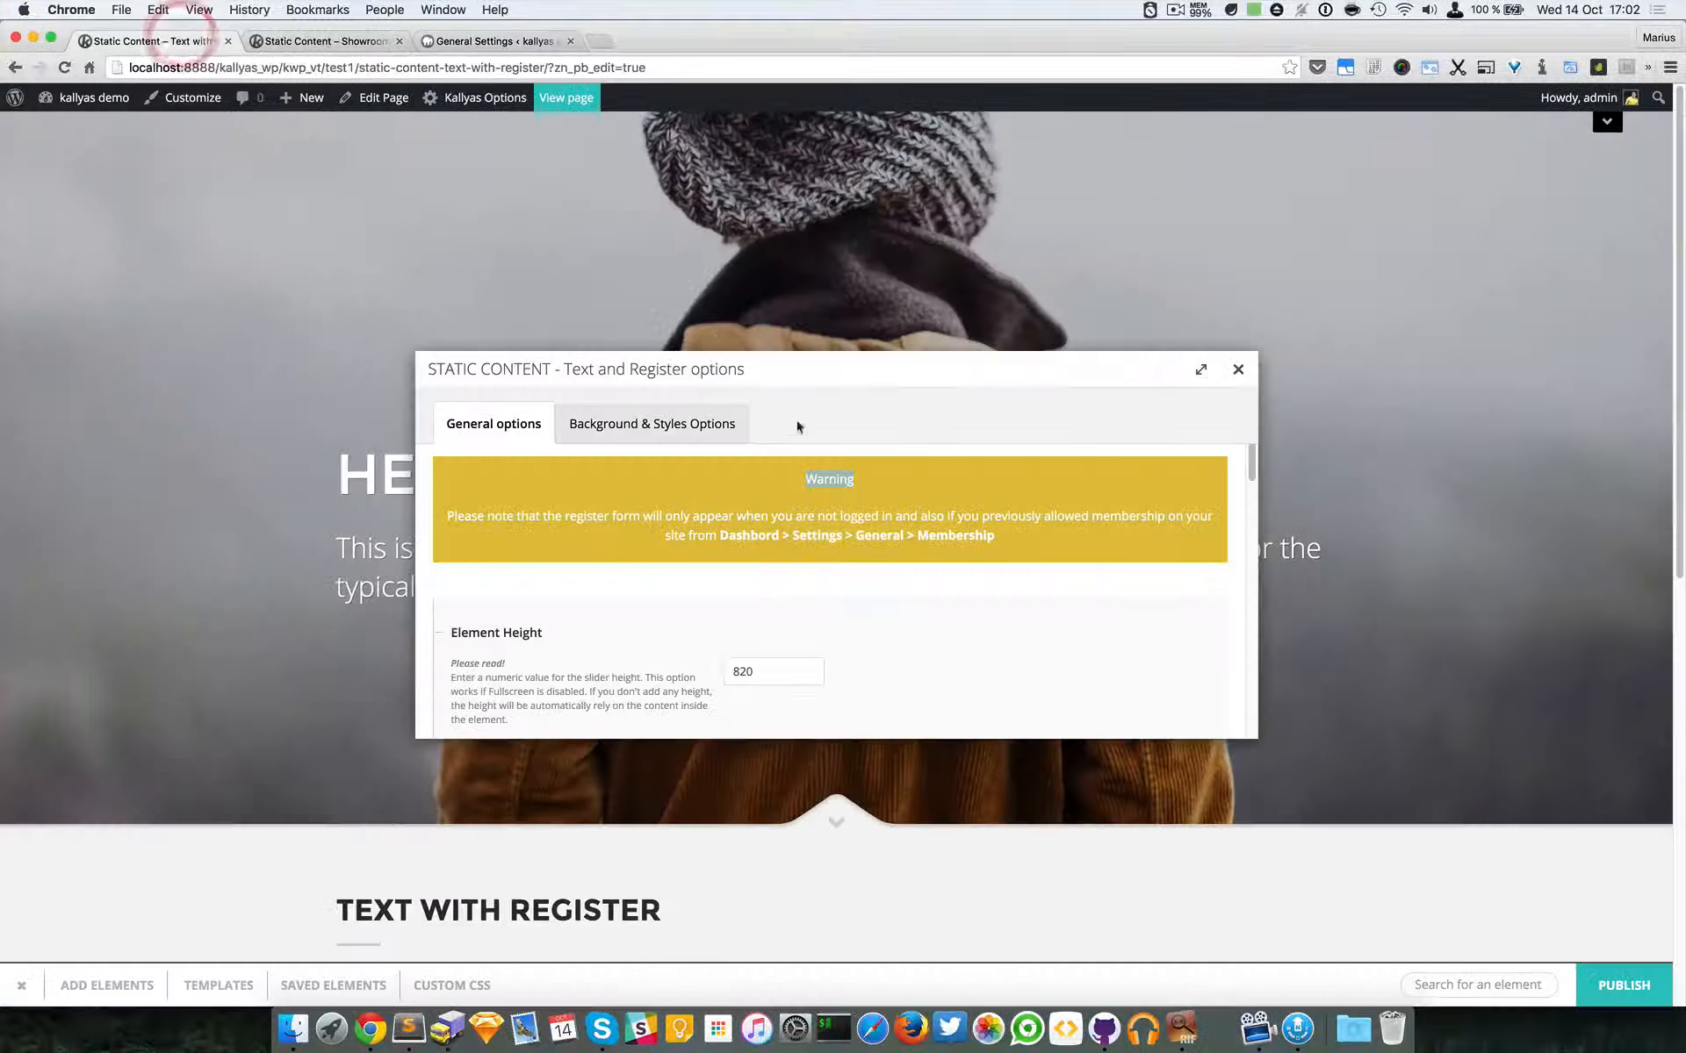
{"action": "left_click", "coordinate": [1234, 372]}
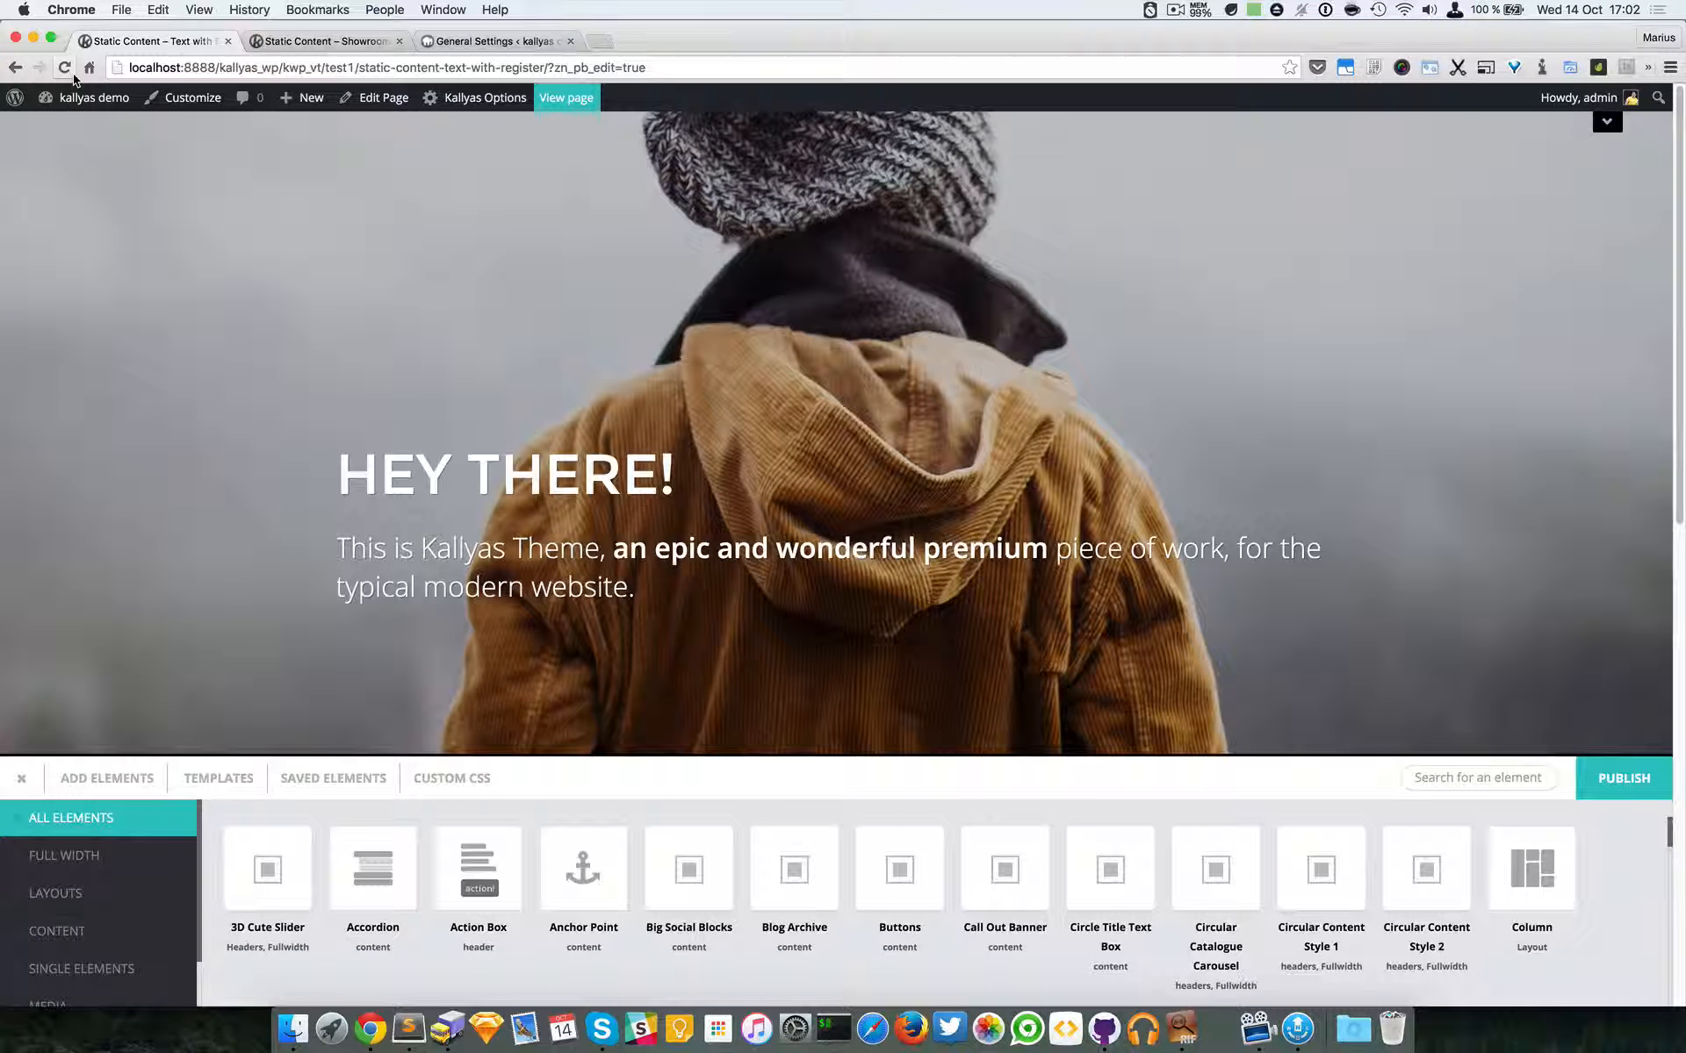
- Reload the page builder and, with the site header hidden, reopen the Text and Register element's options
{"action": "left_click", "coordinate": [66, 71]}
{"action": "left_click", "coordinate": [983, 344]}
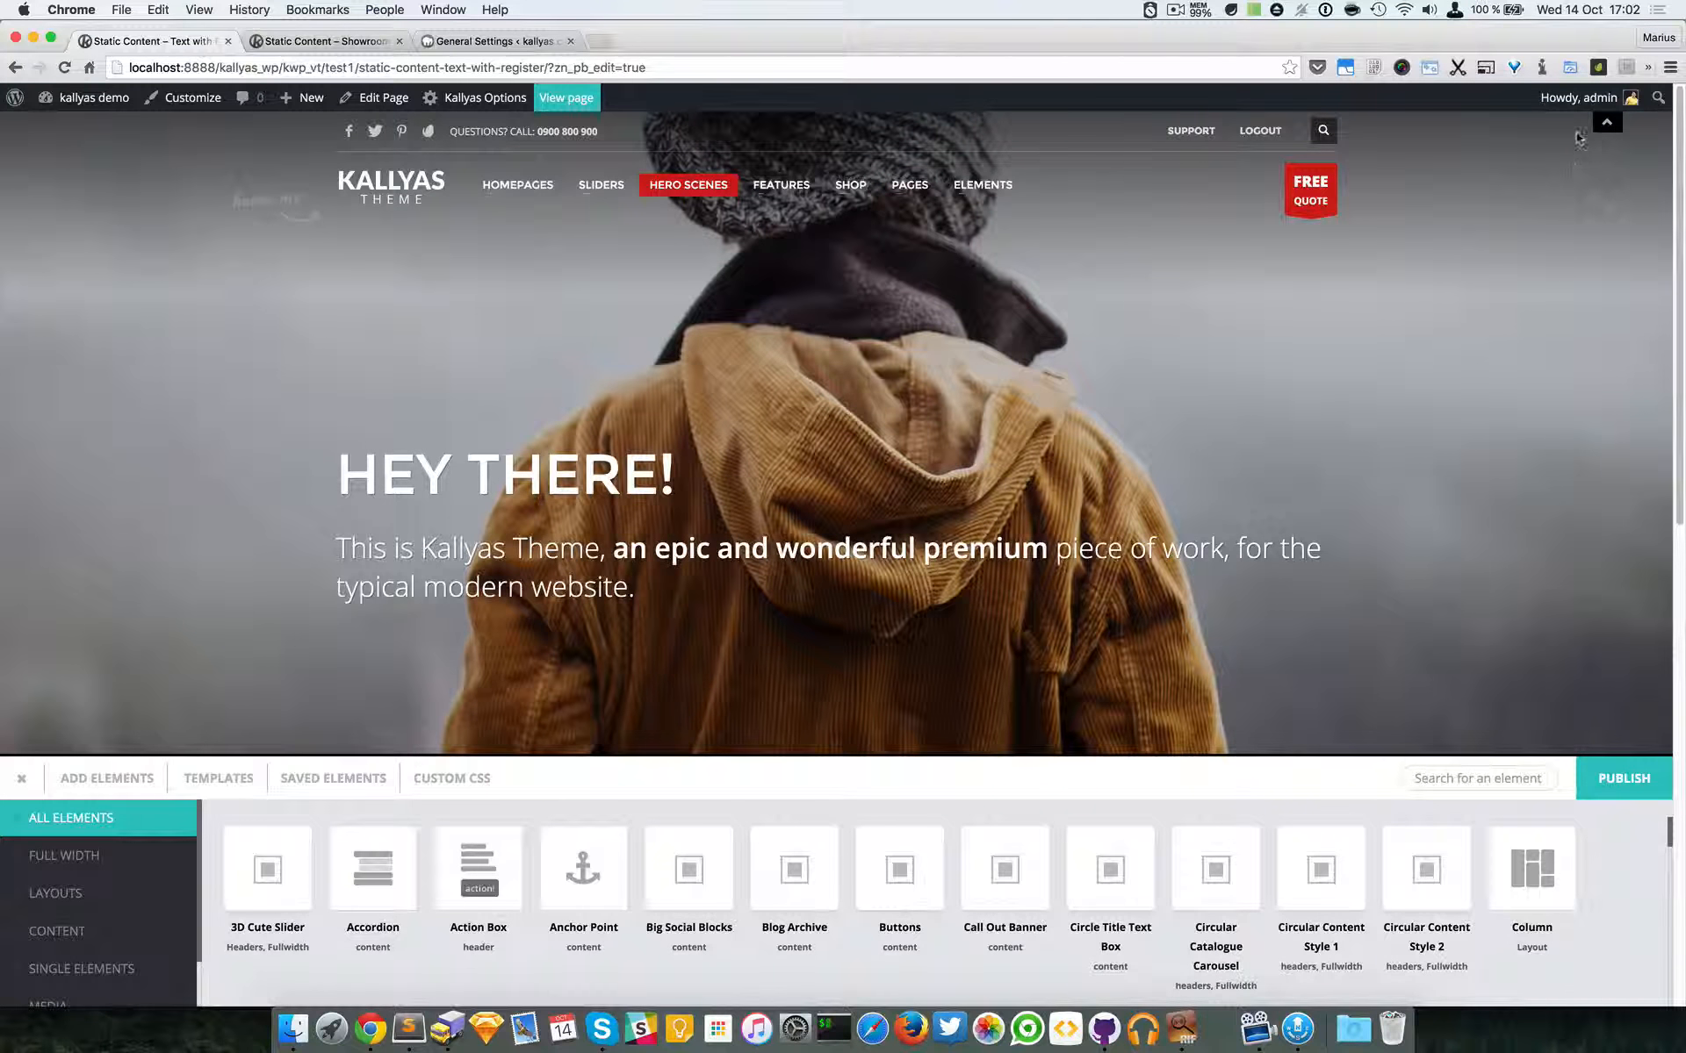
{"action": "left_click", "coordinate": [1620, 134]}
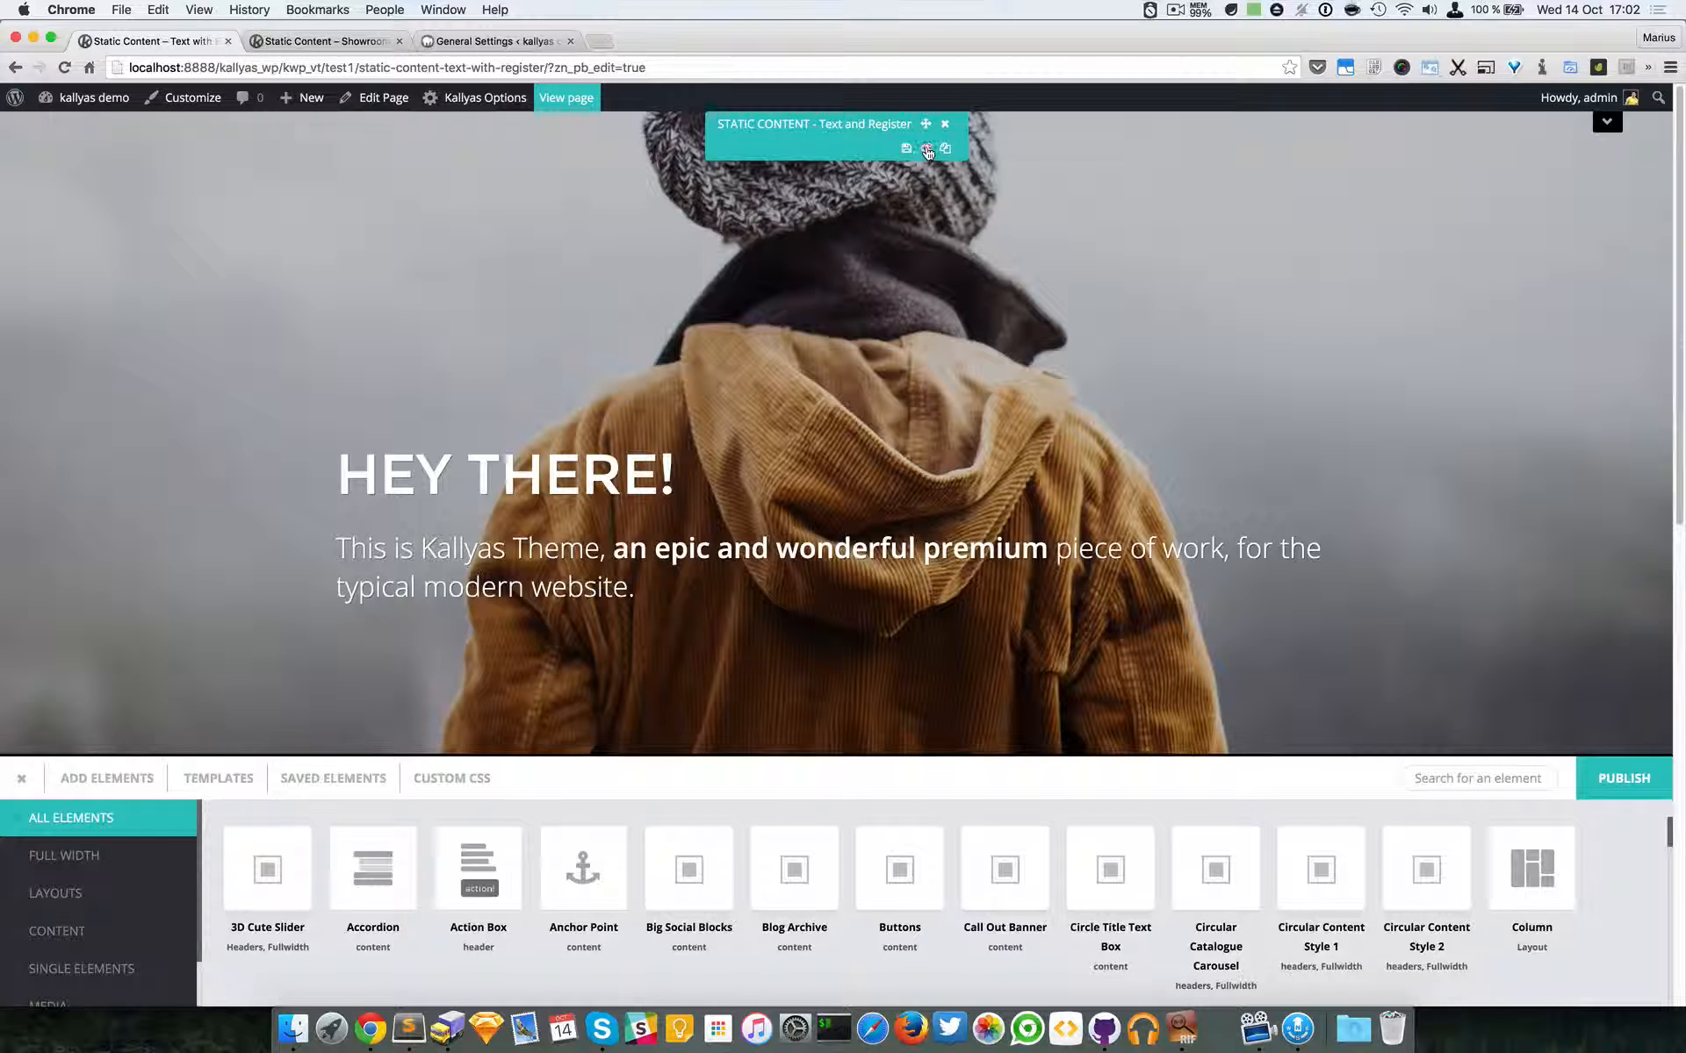
{"action": "left_click", "coordinate": [931, 147]}
- Examine the Element Height option in the general options, moving the dialog aside to keep the hero scene in view
{"action": "scroll", "coordinate": [849, 572], "scroll_direction": "down", "scroll_amount": 1}
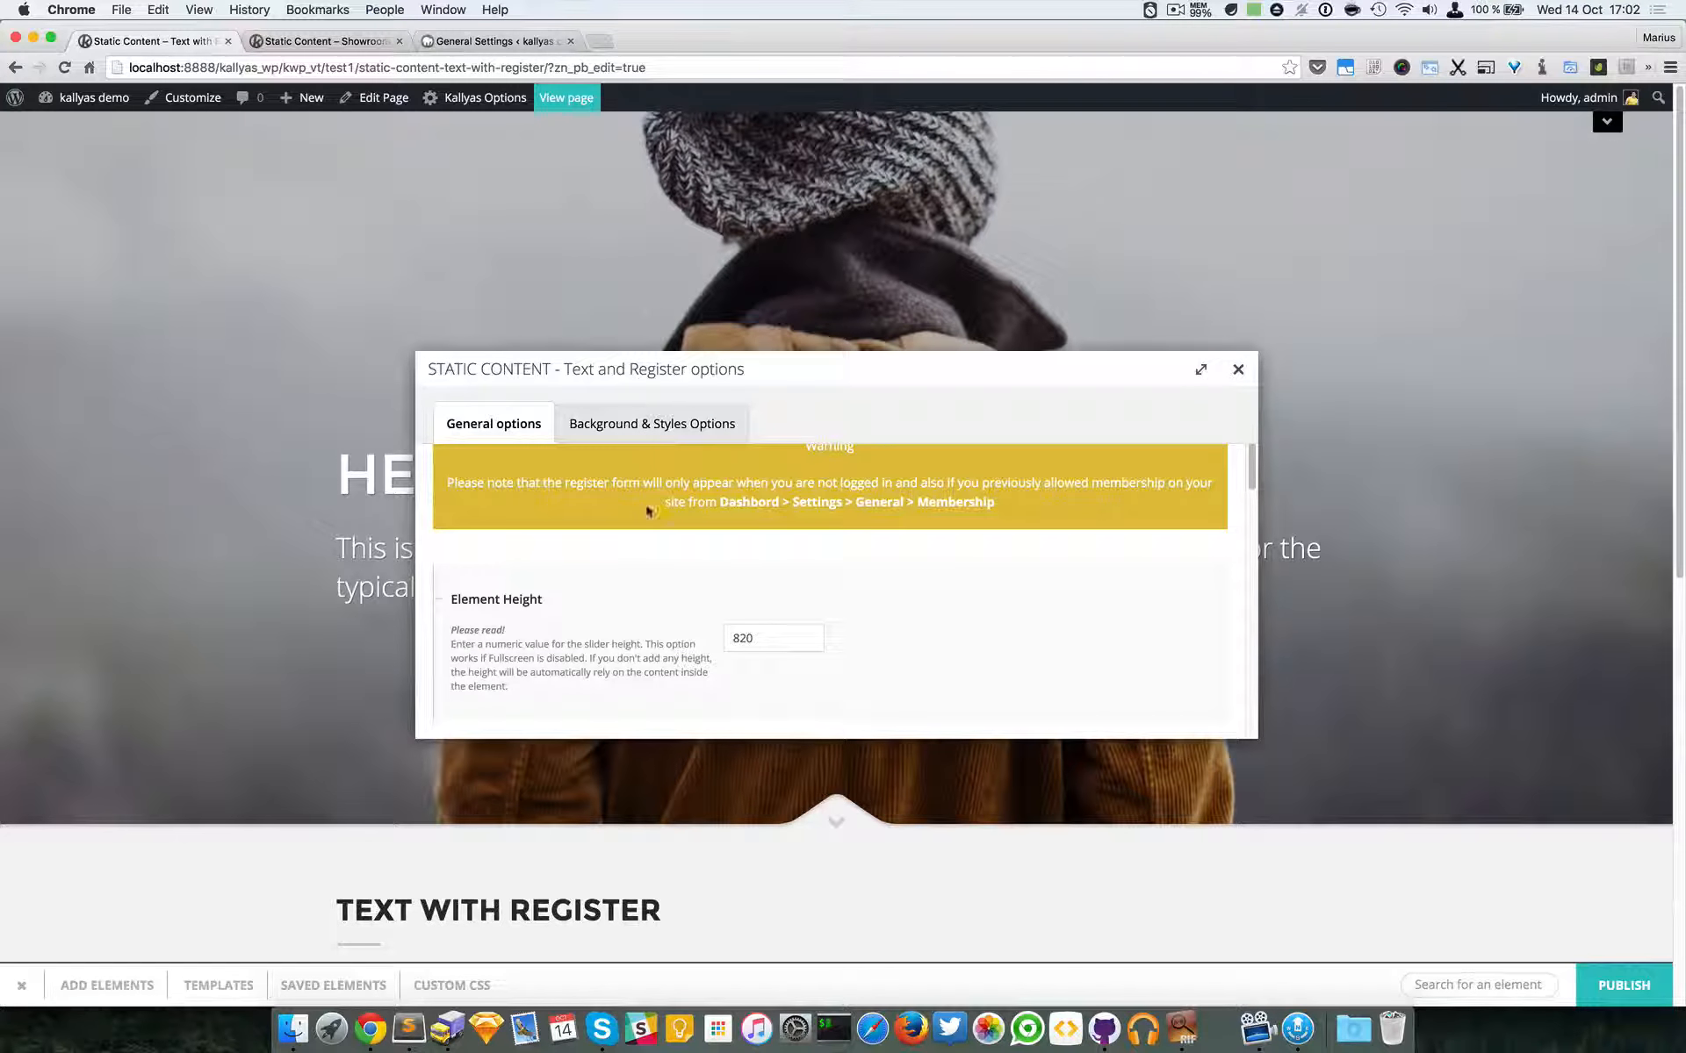
{"action": "scroll", "coordinate": [773, 530], "scroll_direction": "down", "scroll_amount": 3}
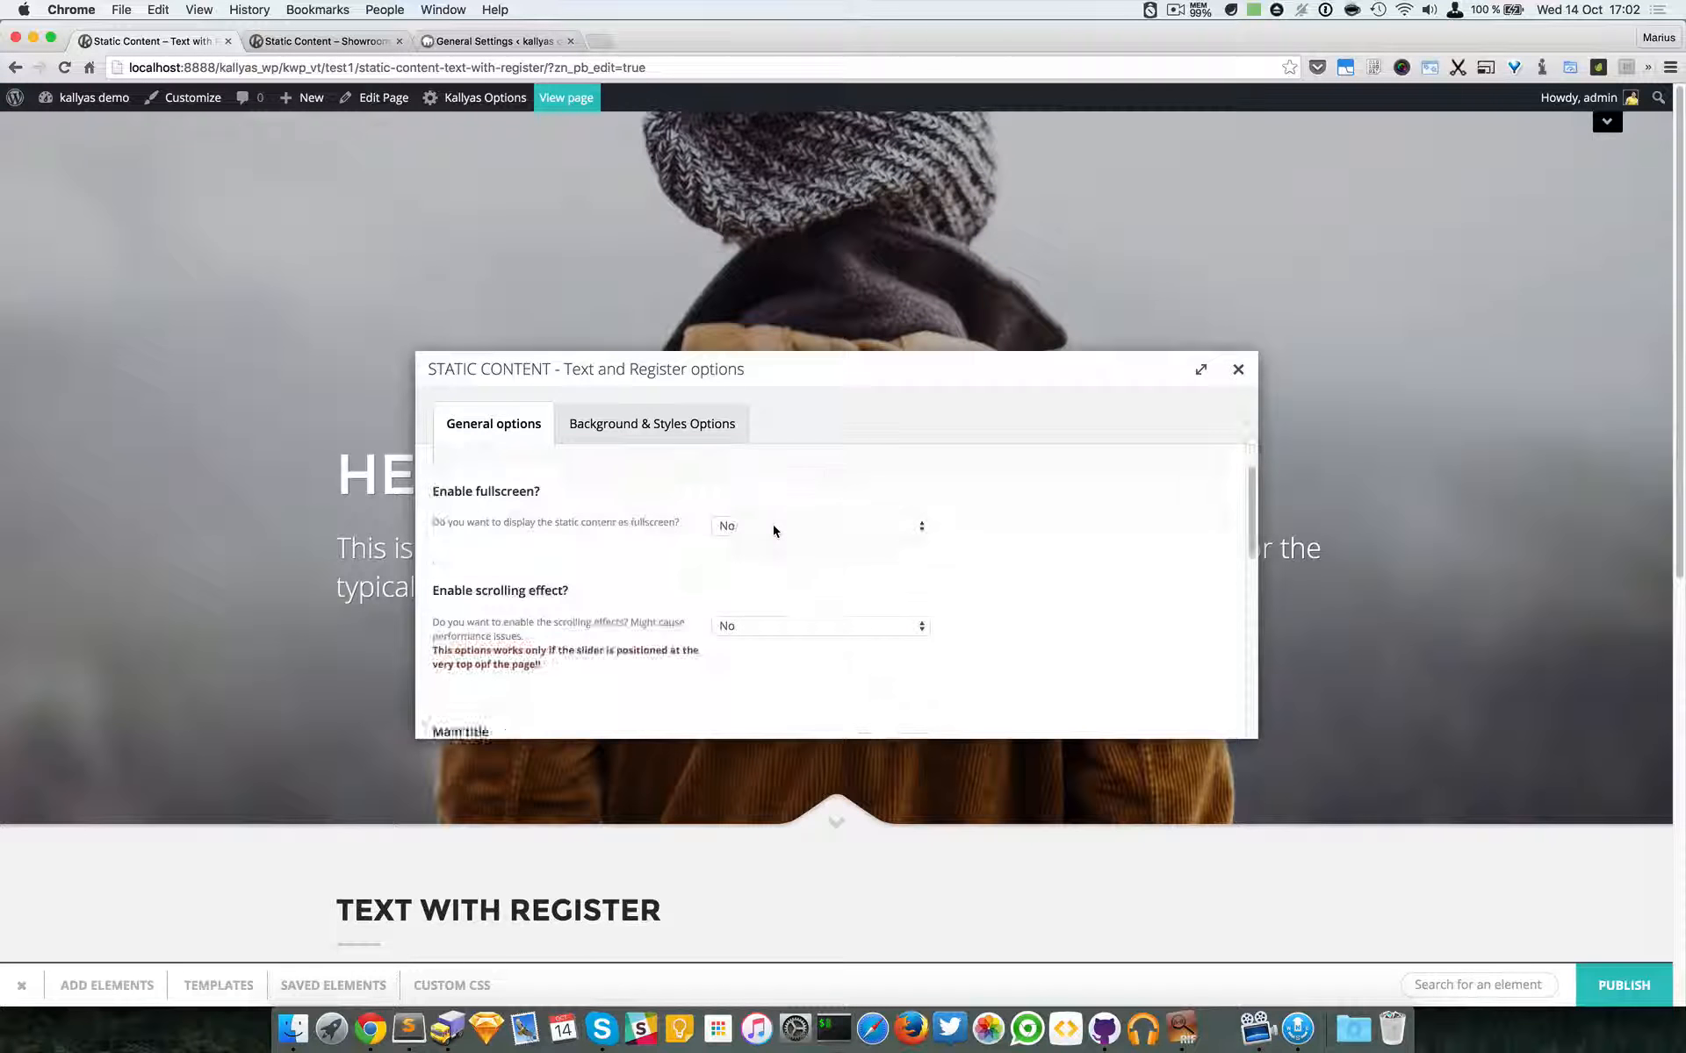
{"action": "scroll", "coordinate": [773, 530], "scroll_direction": "up", "scroll_amount": 3}
{"action": "scroll", "coordinate": [773, 530], "scroll_direction": "down", "scroll_amount": 3}
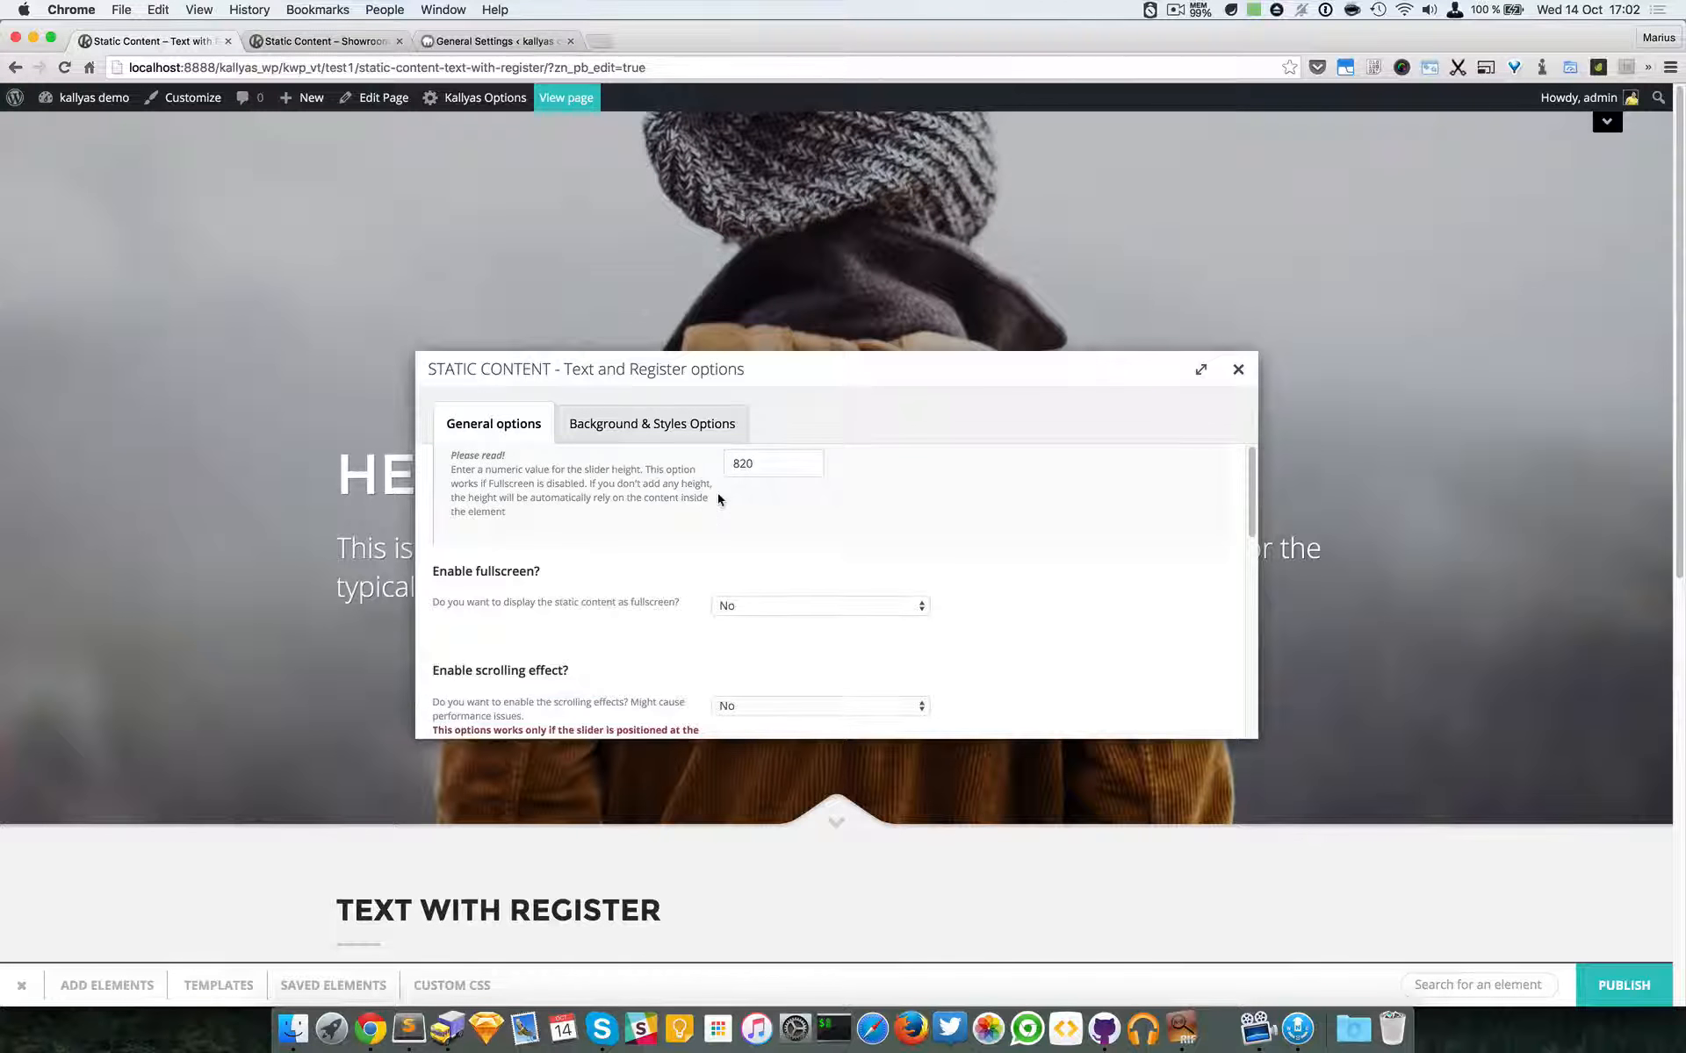
{"action": "scroll", "coordinate": [746, 509], "scroll_direction": "up", "scroll_amount": 1}
{"action": "left_click_drag", "start_coordinate": [736, 404], "coordinate": [887, 424]}
{"action": "scroll", "coordinate": [636, 498], "scroll_direction": "up", "scroll_amount": 1}
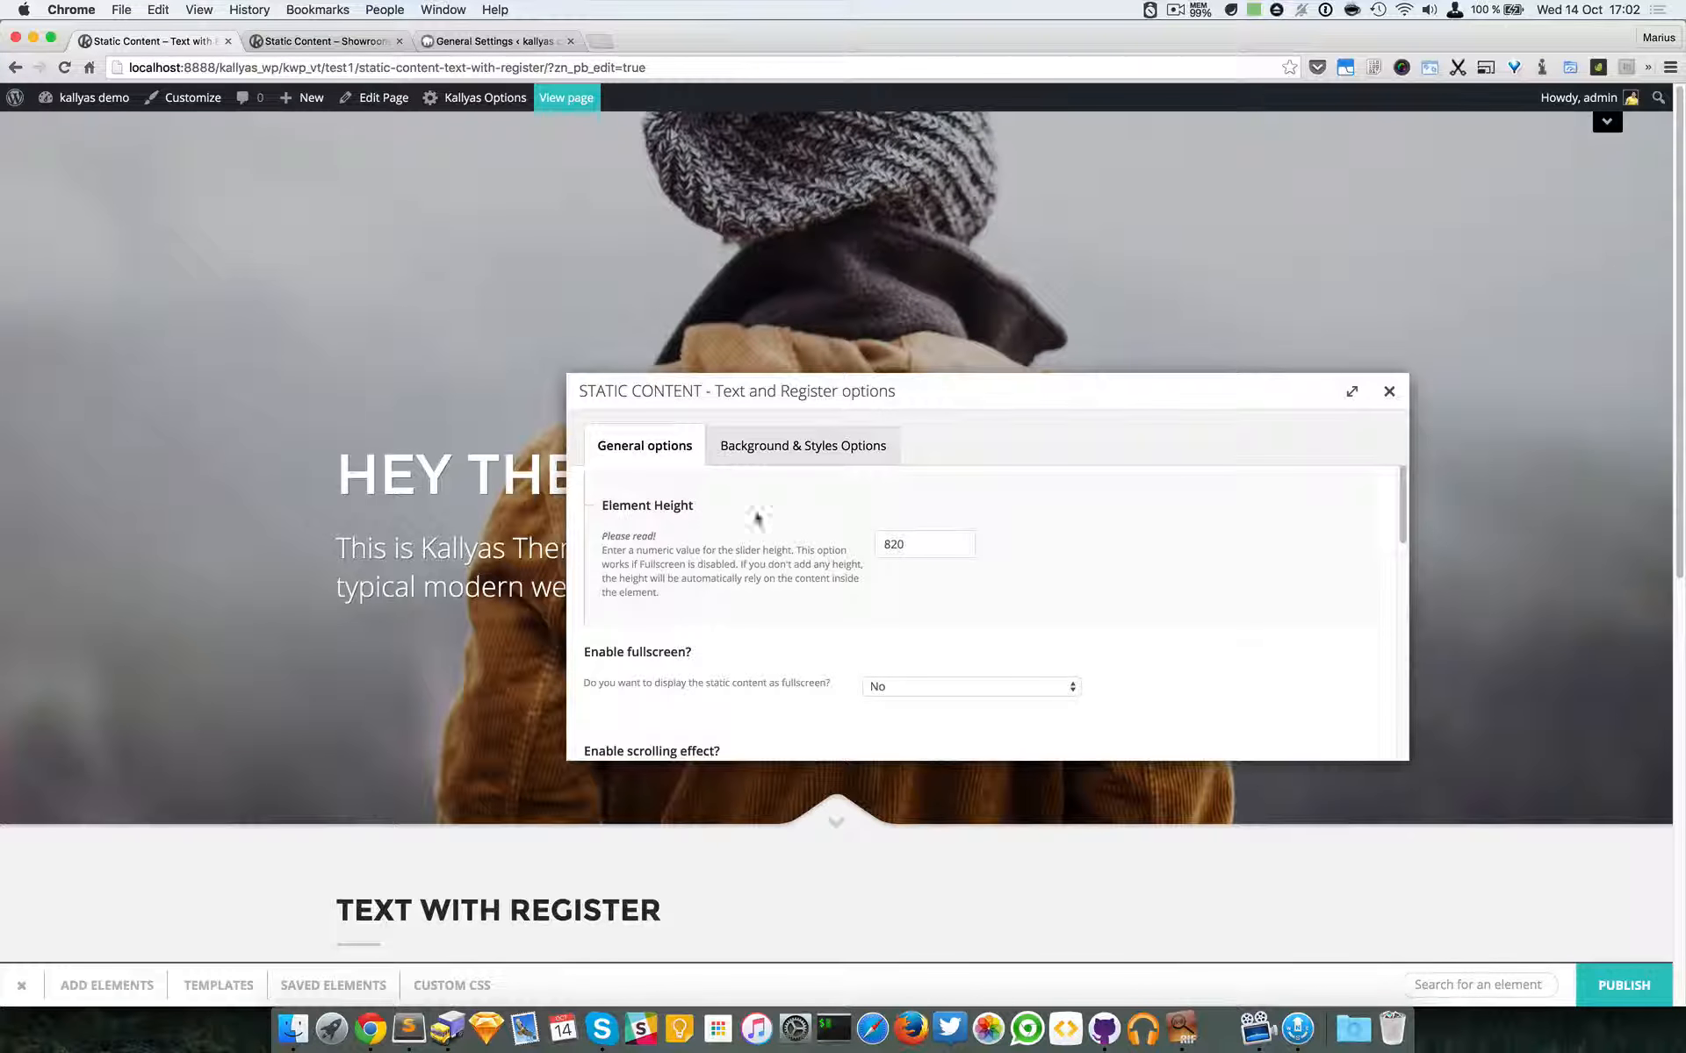
{"action": "left_click", "coordinate": [948, 544]}
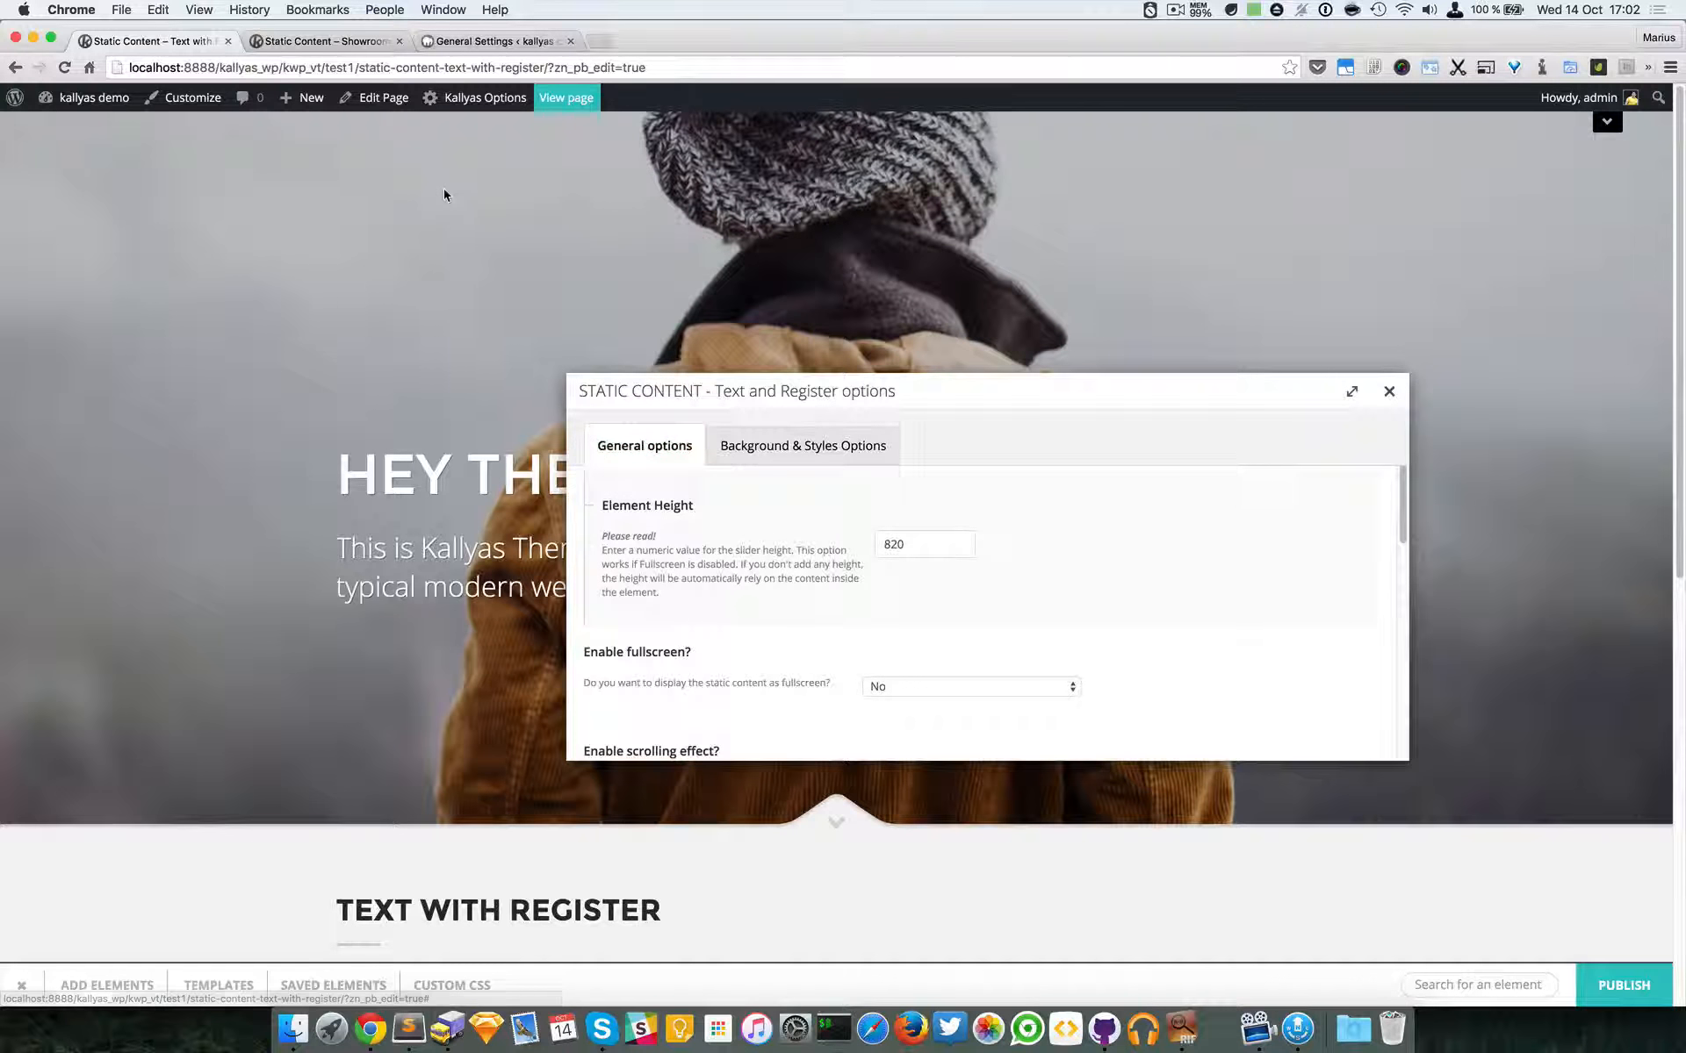
{"action": "left_click", "coordinate": [891, 545]}
{"action": "left_click", "coordinate": [926, 544]}
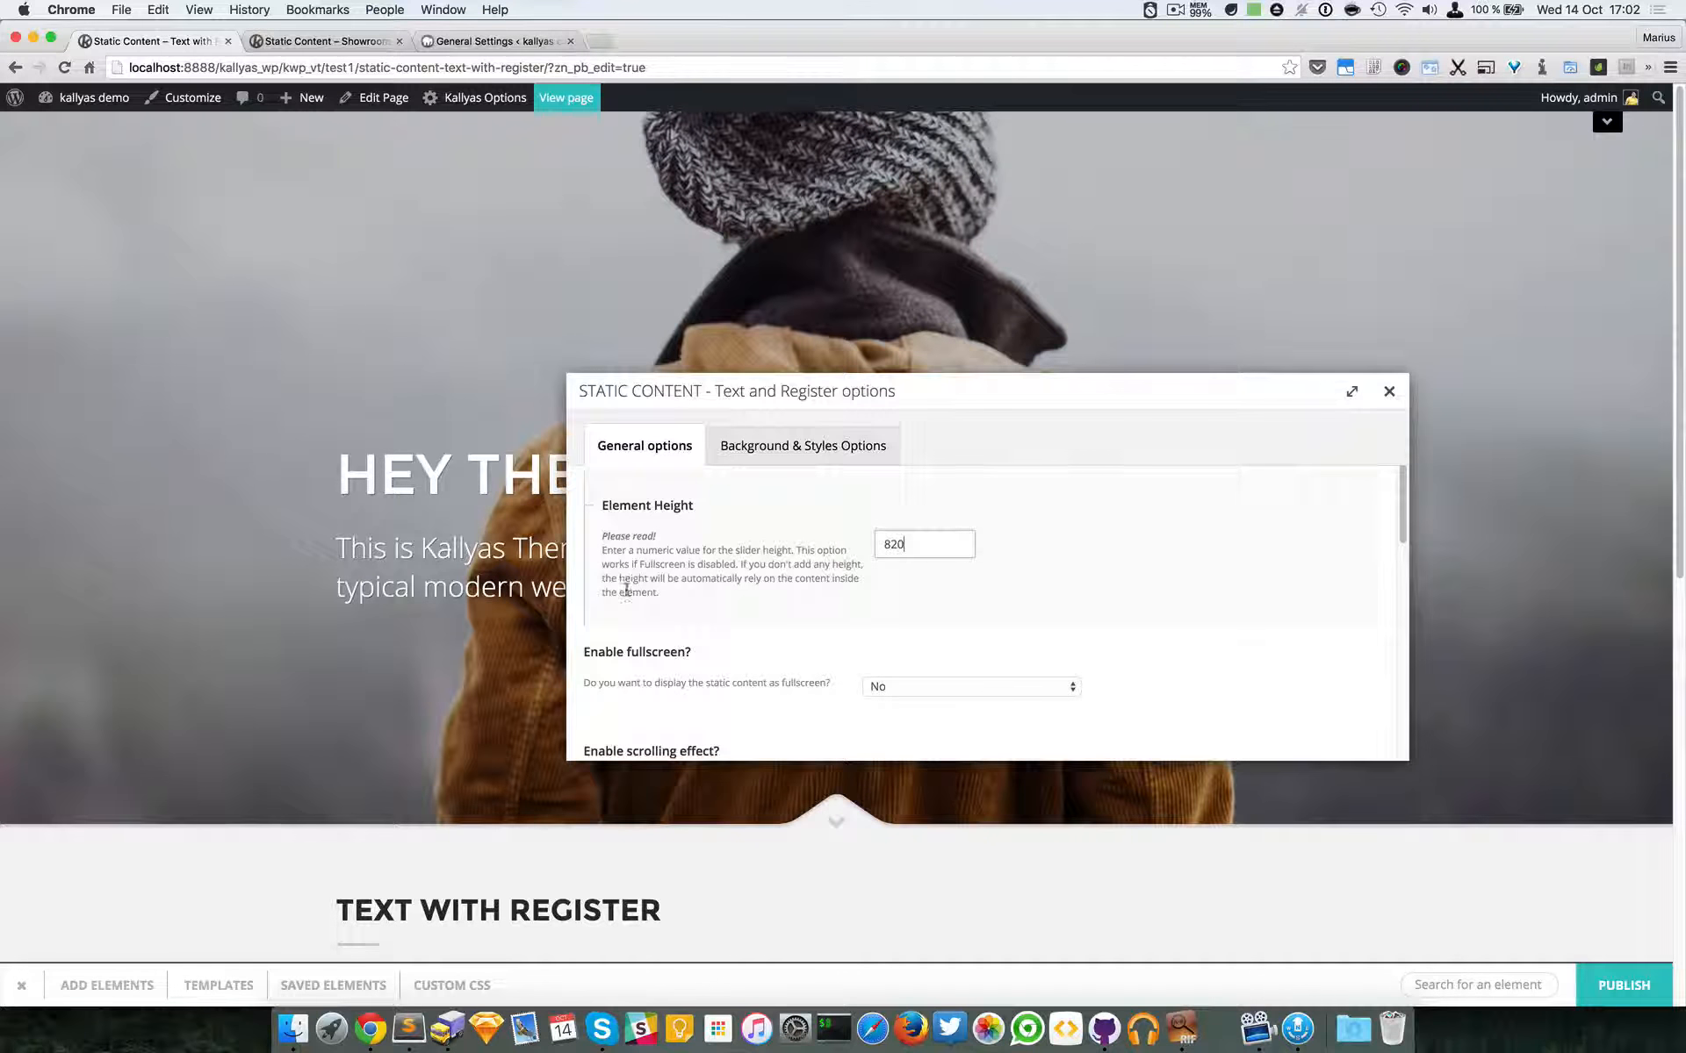
- Try Enable fullscreen with Yes and return the option to No
{"action": "left_click", "coordinate": [971, 687]}
{"action": "left_click", "coordinate": [971, 669]}
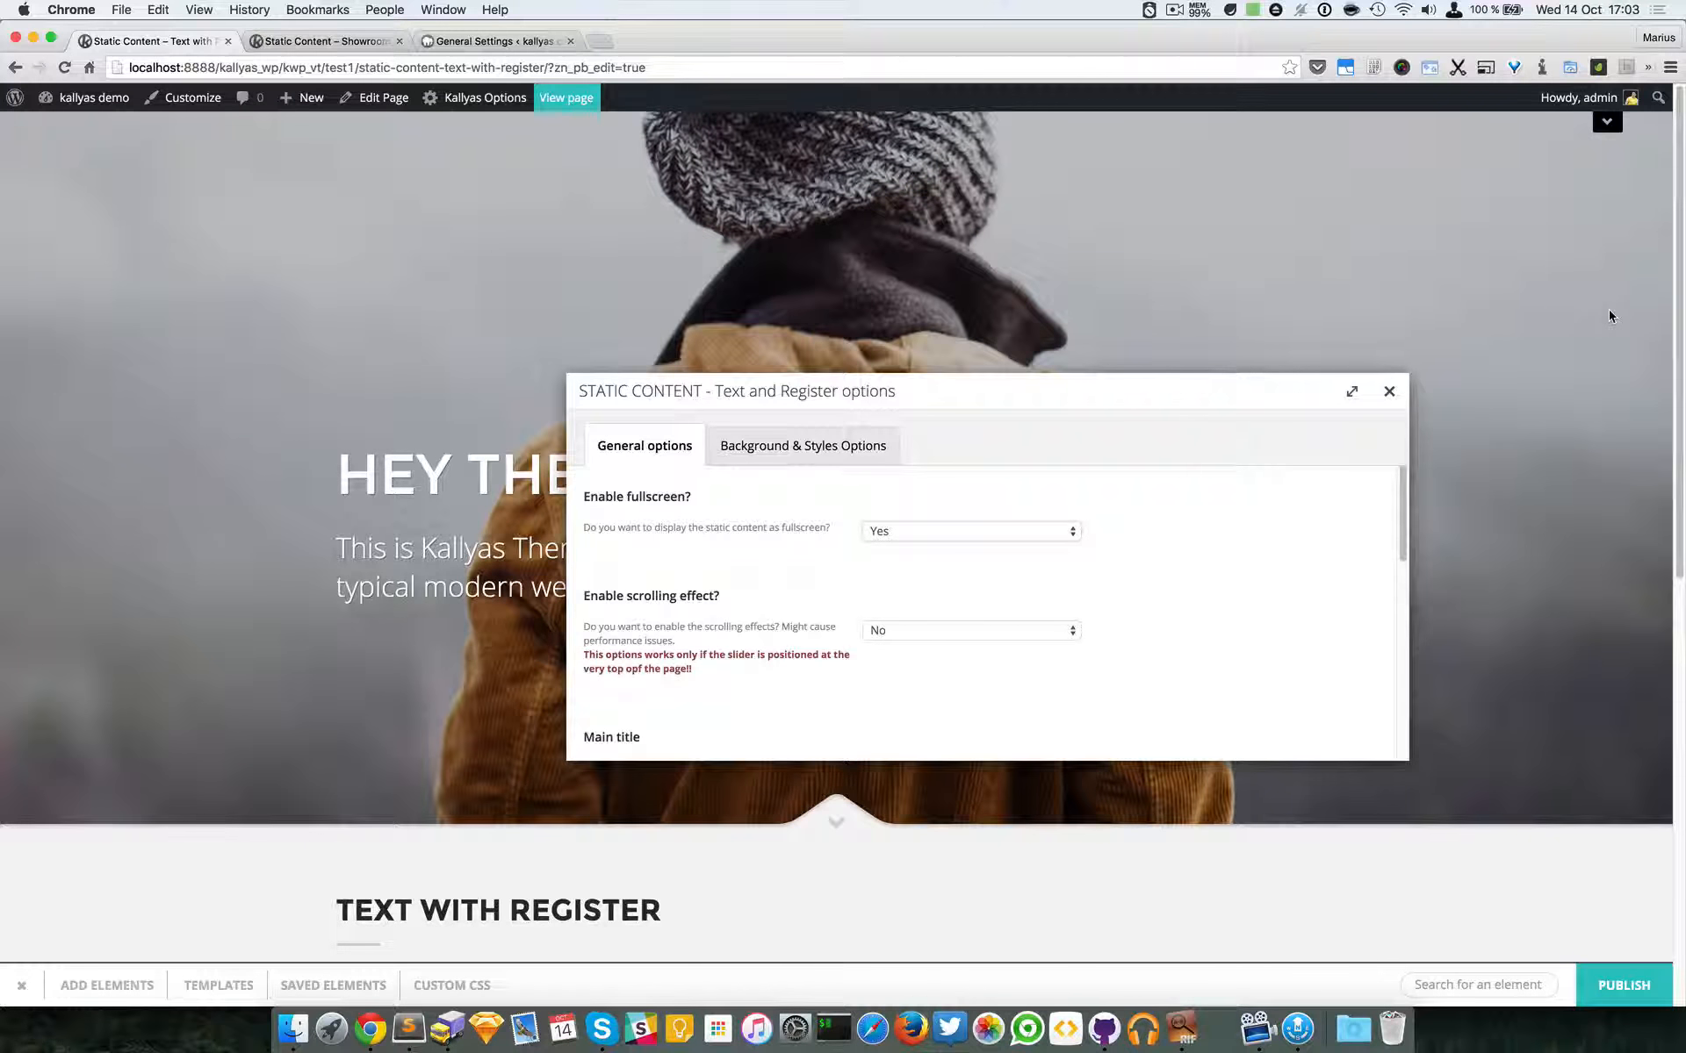
{"action": "left_click", "coordinate": [970, 531]}
{"action": "left_click", "coordinate": [878, 547]}
- Set Enable scrolling effect to Yes and show the Parallax Scrolling effect type option
{"action": "scroll", "coordinate": [965, 614], "scroll_direction": "down", "scroll_amount": 1}
{"action": "left_click", "coordinate": [946, 626]}
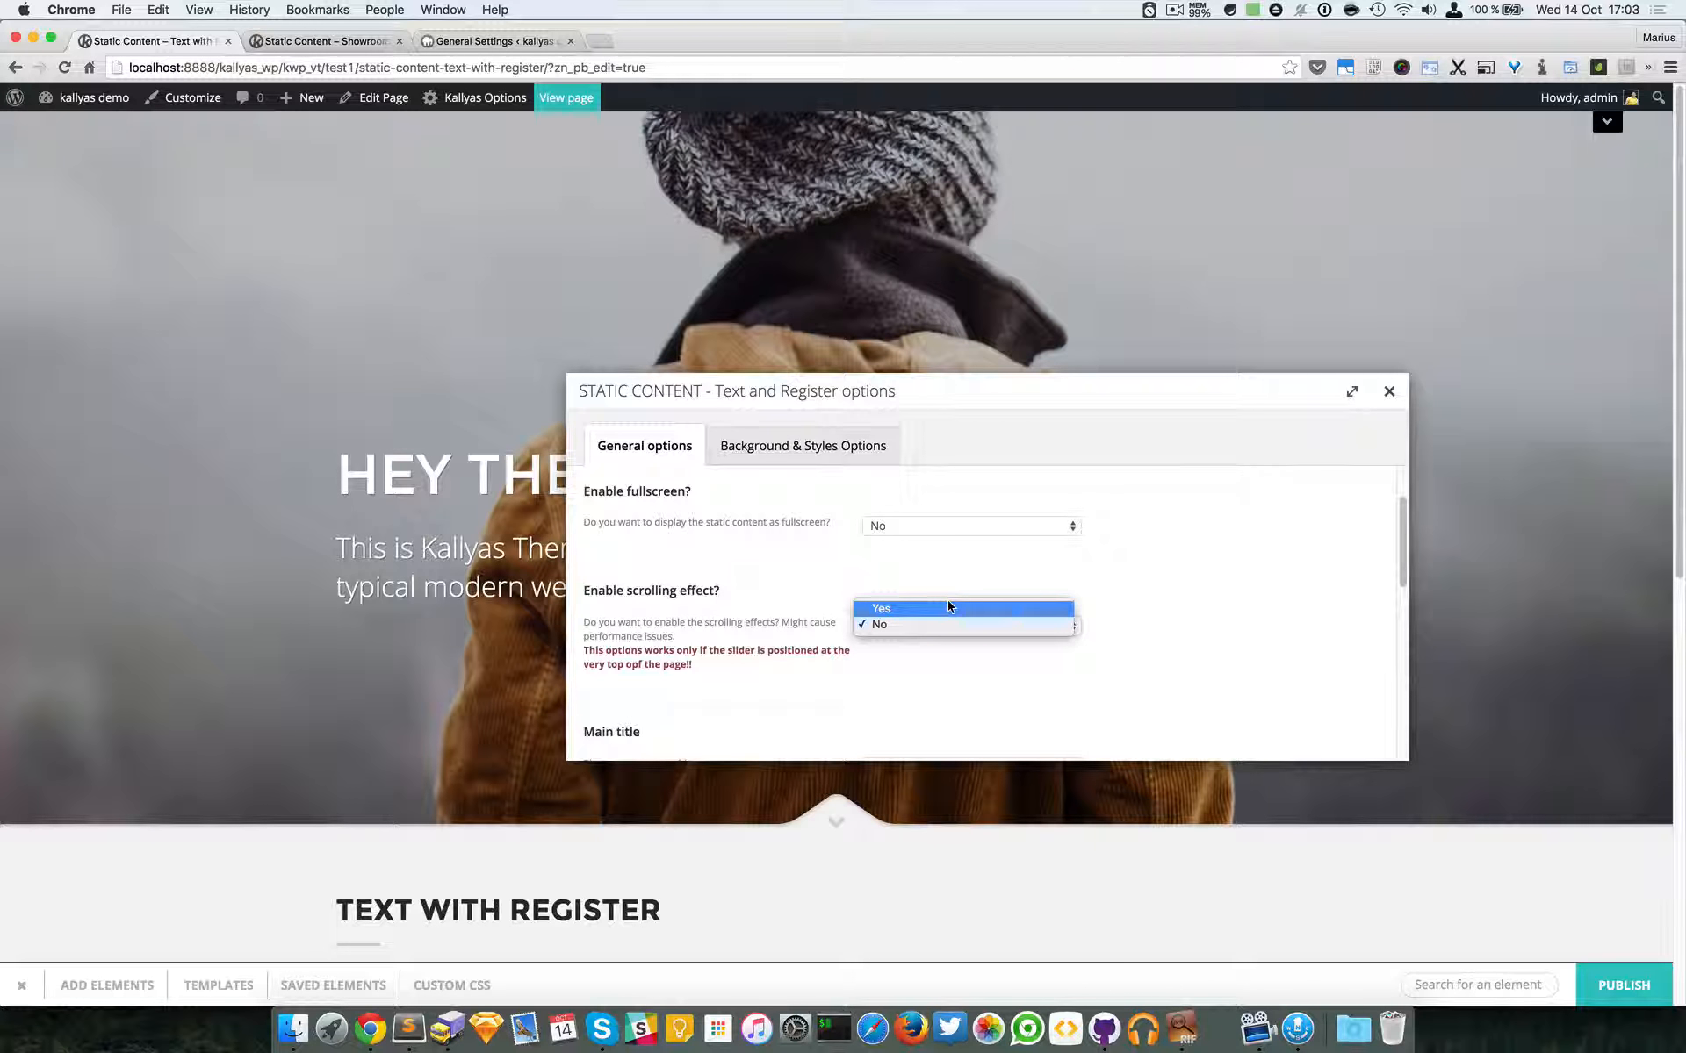
{"action": "left_click", "coordinate": [948, 607]}
{"action": "scroll", "coordinate": [948, 606], "scroll_direction": "down", "scroll_amount": 3}
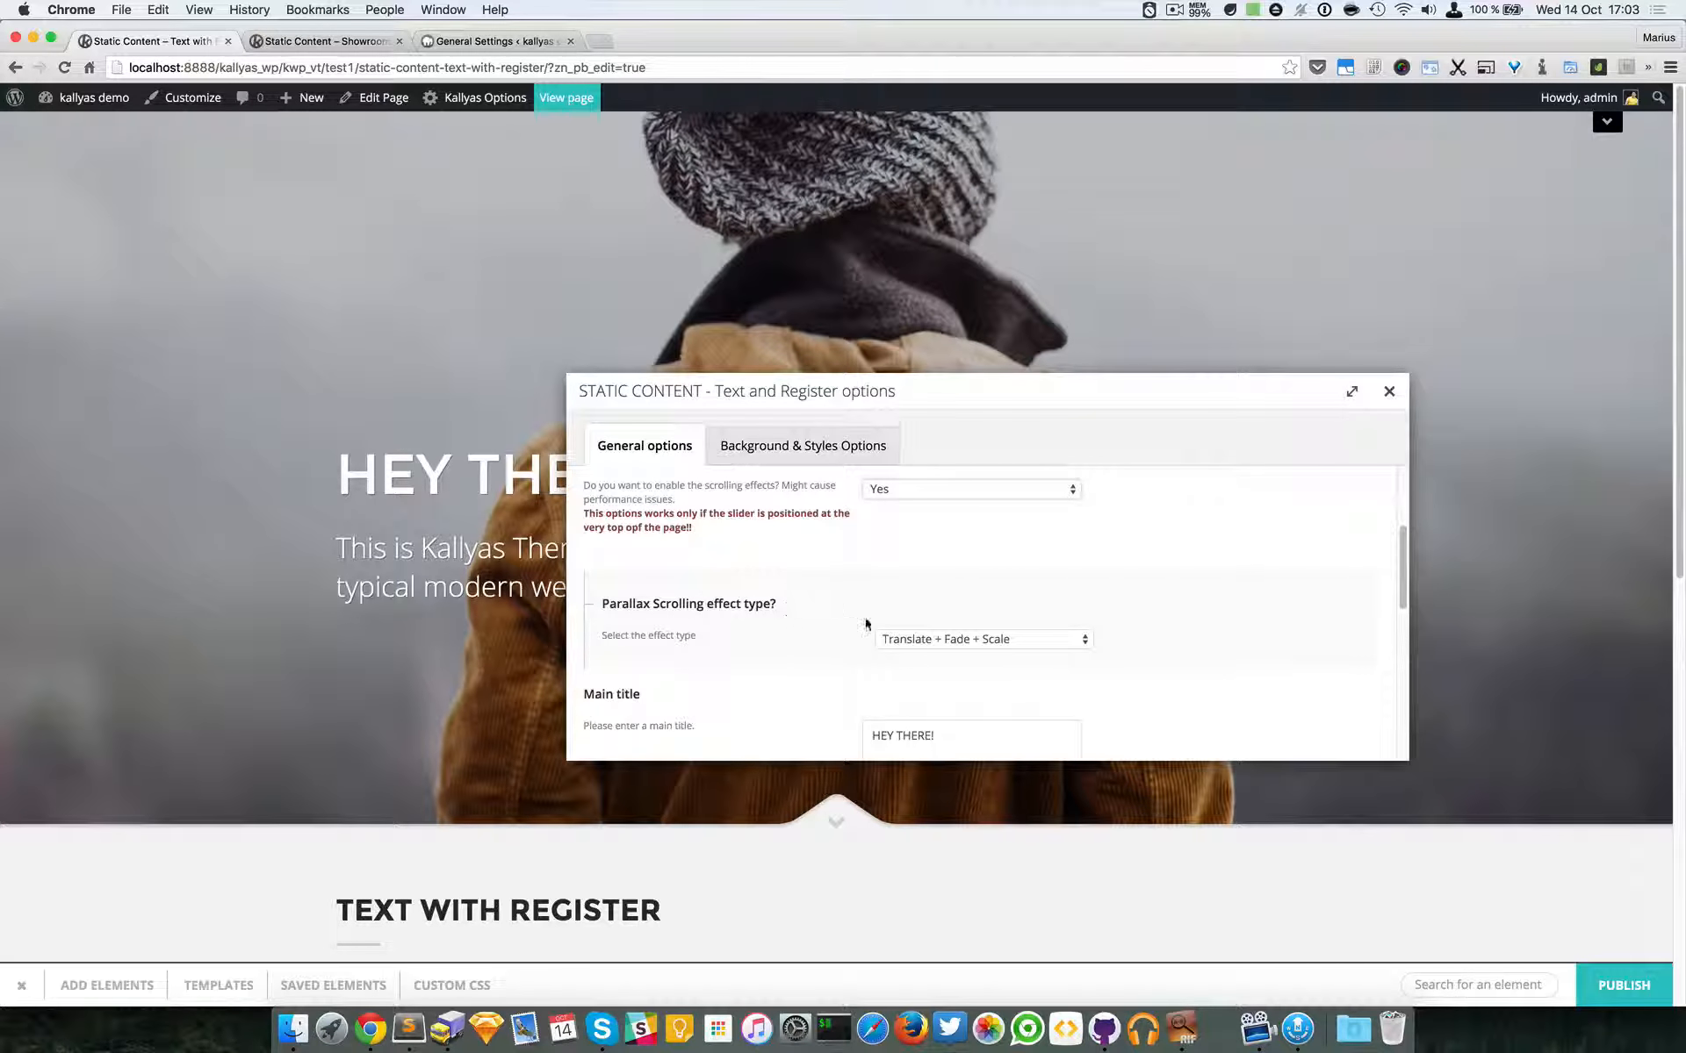
- Switch to the incognito window, reload the Text with Register page, and examine the hero scene's parallax scrolling effect
{"action": "key", "text": "ctrl+Up"}
{"action": "left_click", "coordinate": [1077, 386]}
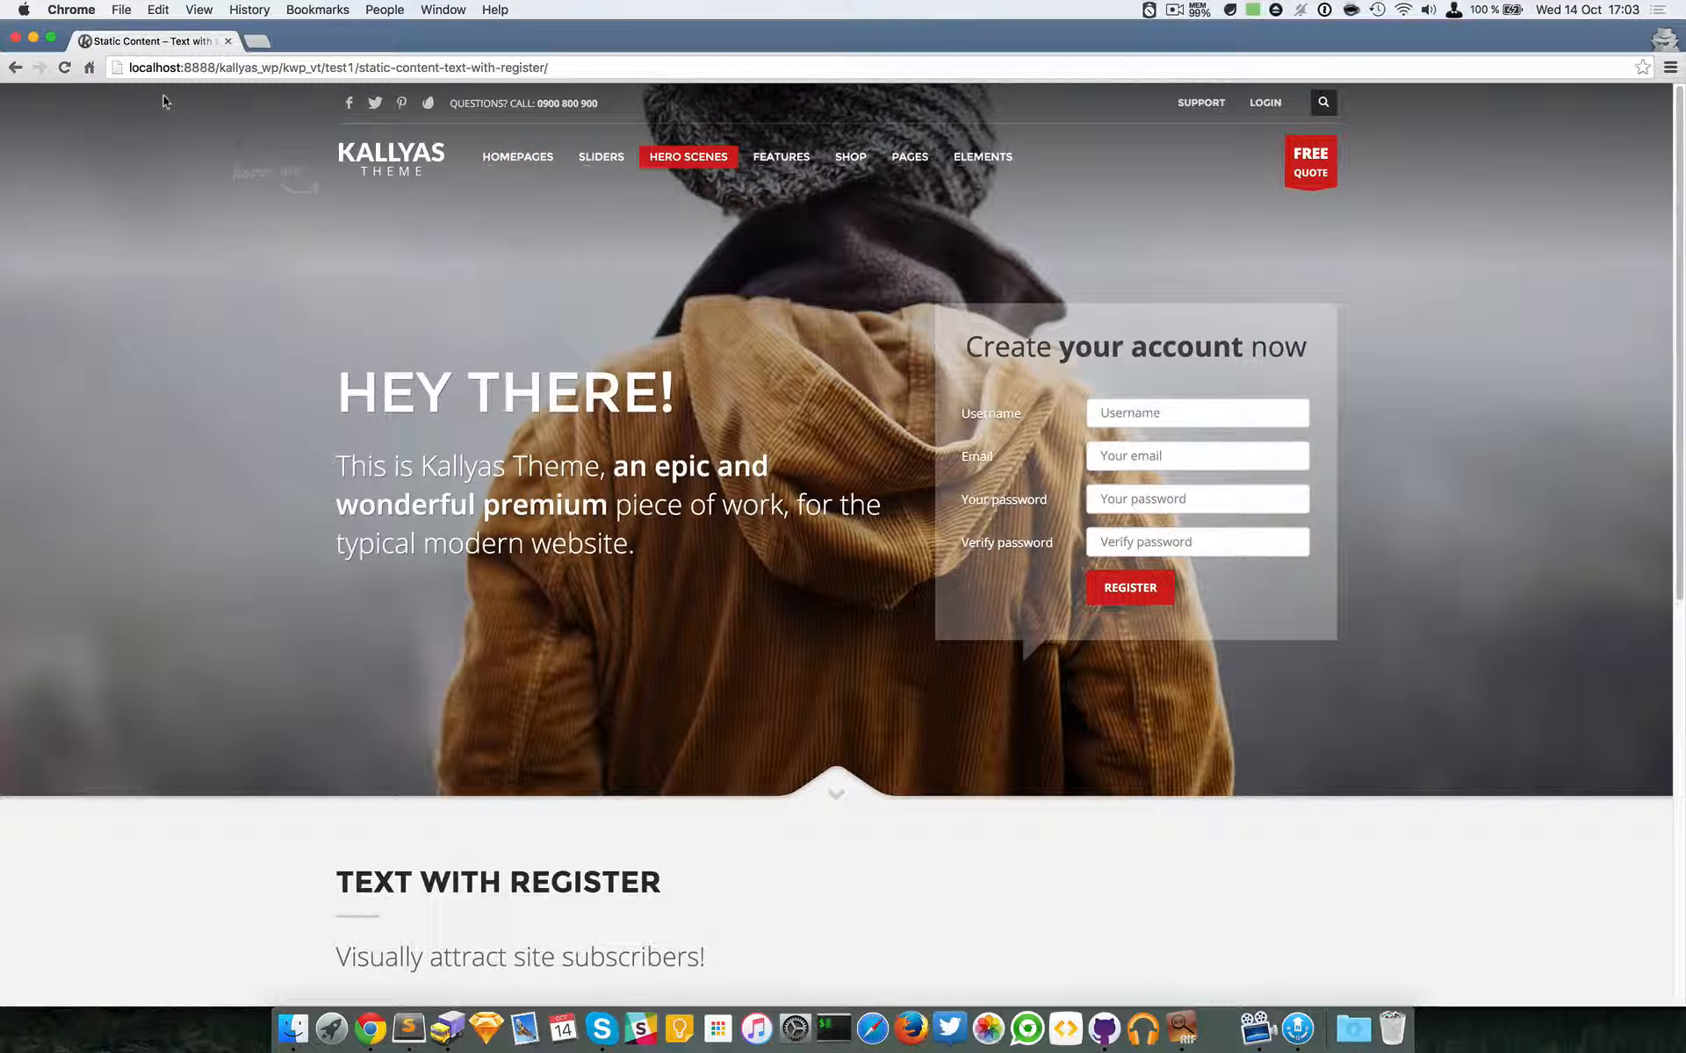
{"action": "left_click", "coordinate": [64, 67]}
{"action": "scroll", "coordinate": [887, 471], "scroll_direction": "down", "scroll_amount": 1}
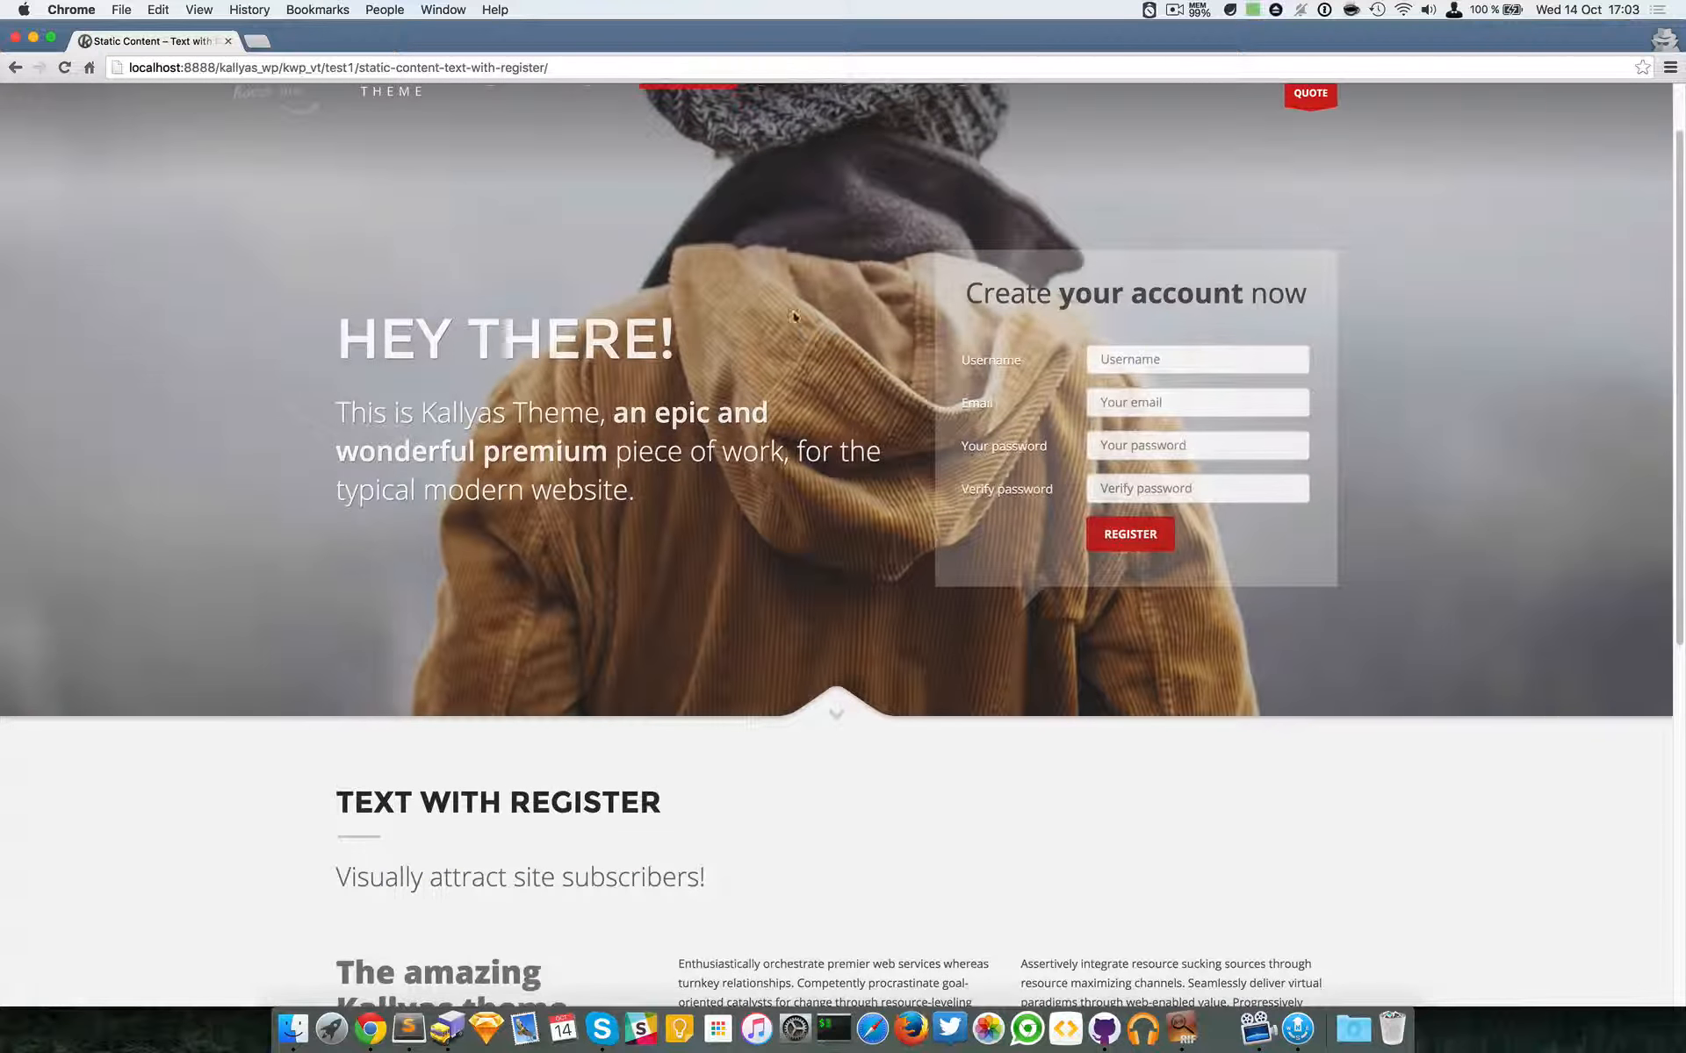
{"action": "scroll", "coordinate": [713, 335], "scroll_direction": "down", "scroll_amount": 1}
{"action": "scroll", "coordinate": [941, 465], "scroll_direction": "down", "scroll_amount": 3}
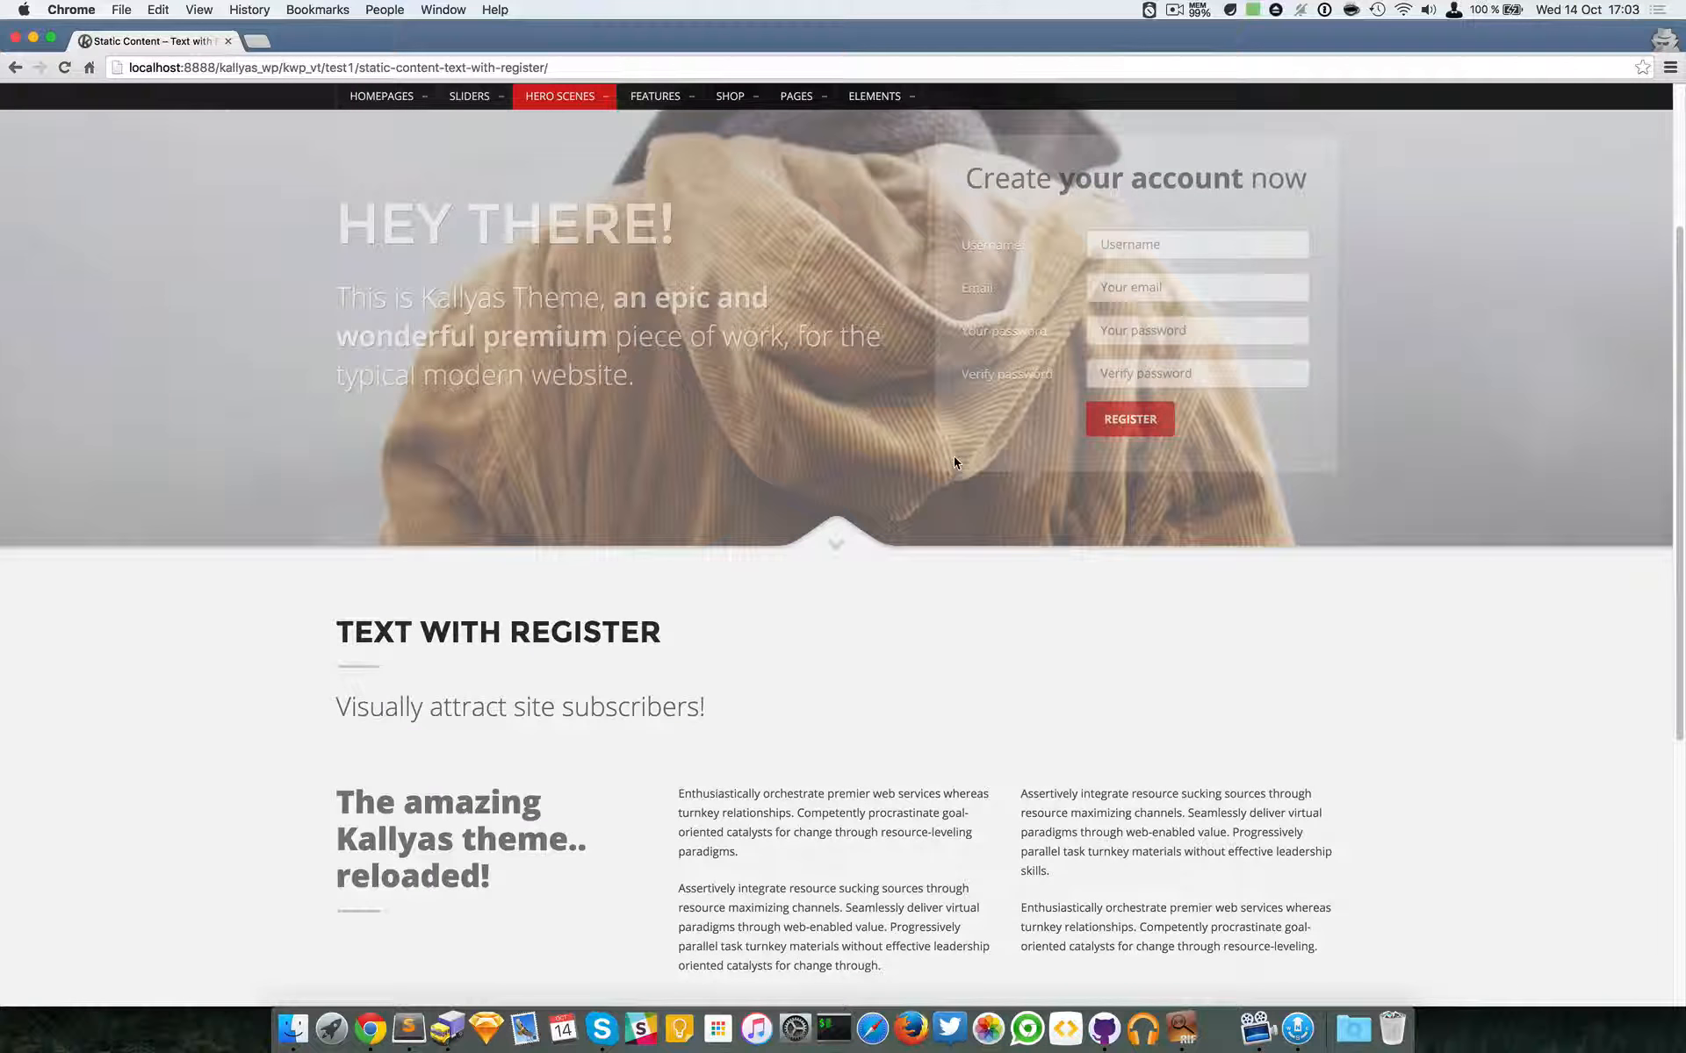
{"action": "scroll", "coordinate": [953, 457], "scroll_direction": "up", "scroll_amount": 3}
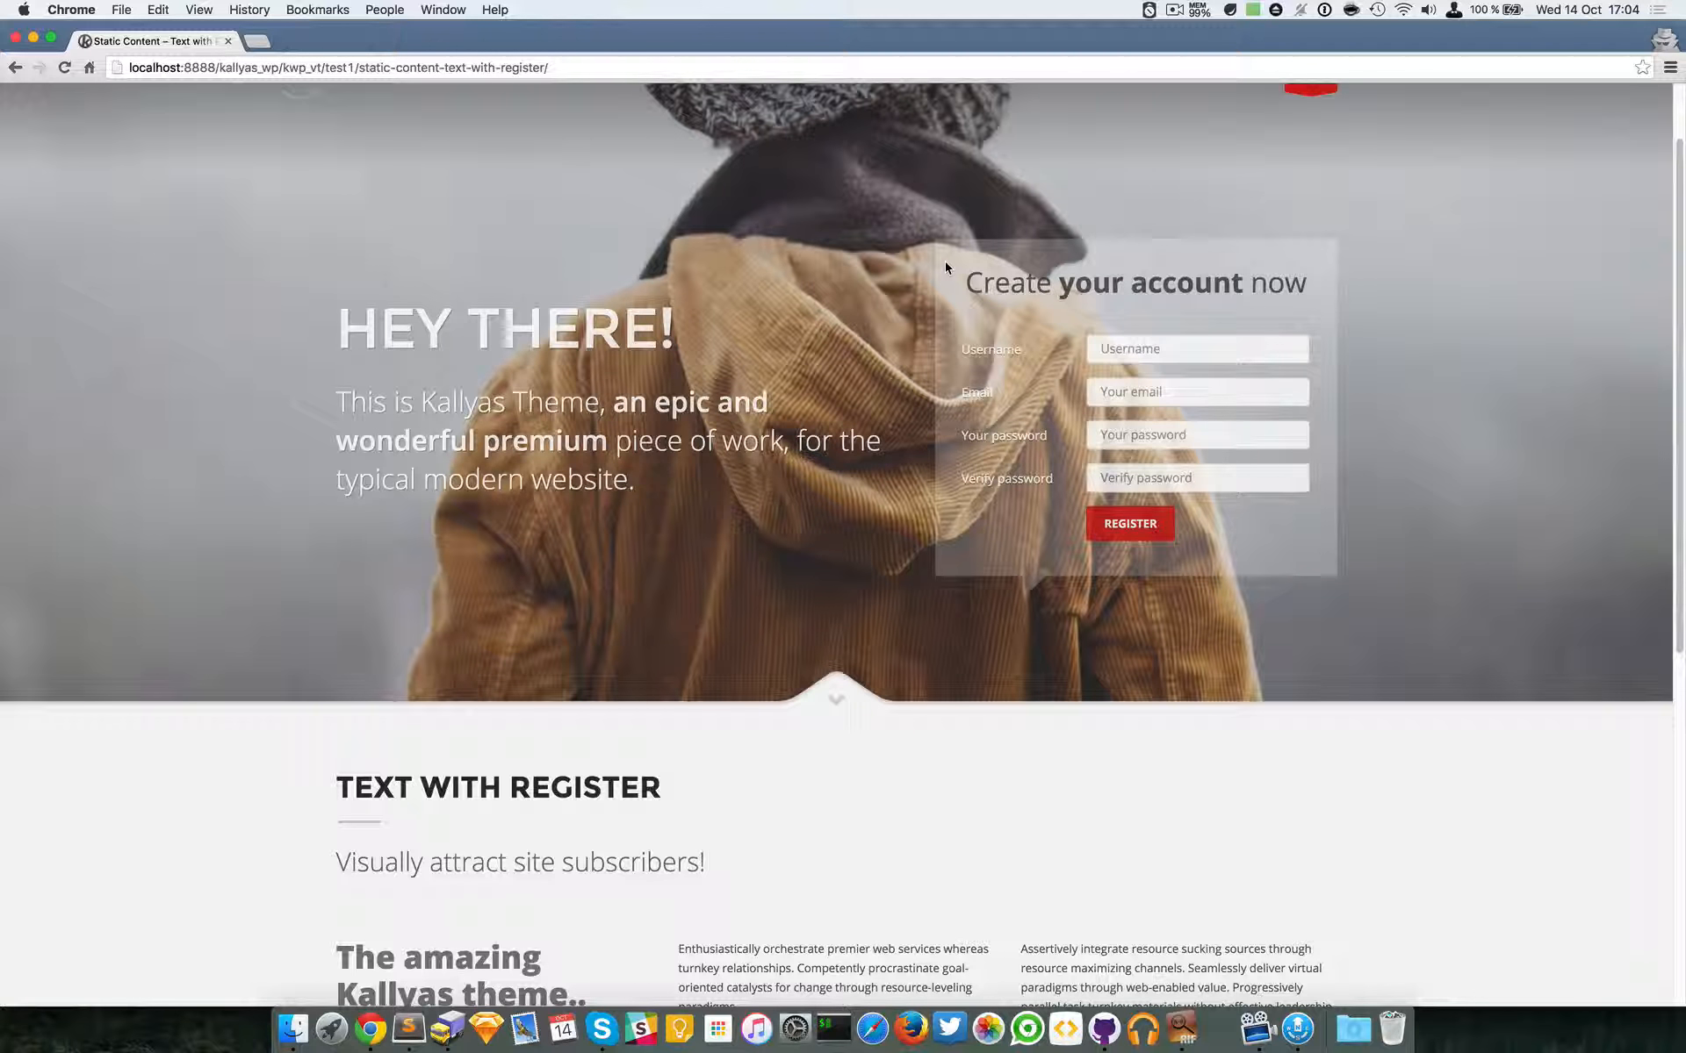
{"action": "scroll", "coordinate": [985, 343], "scroll_direction": "down", "scroll_amount": 2}
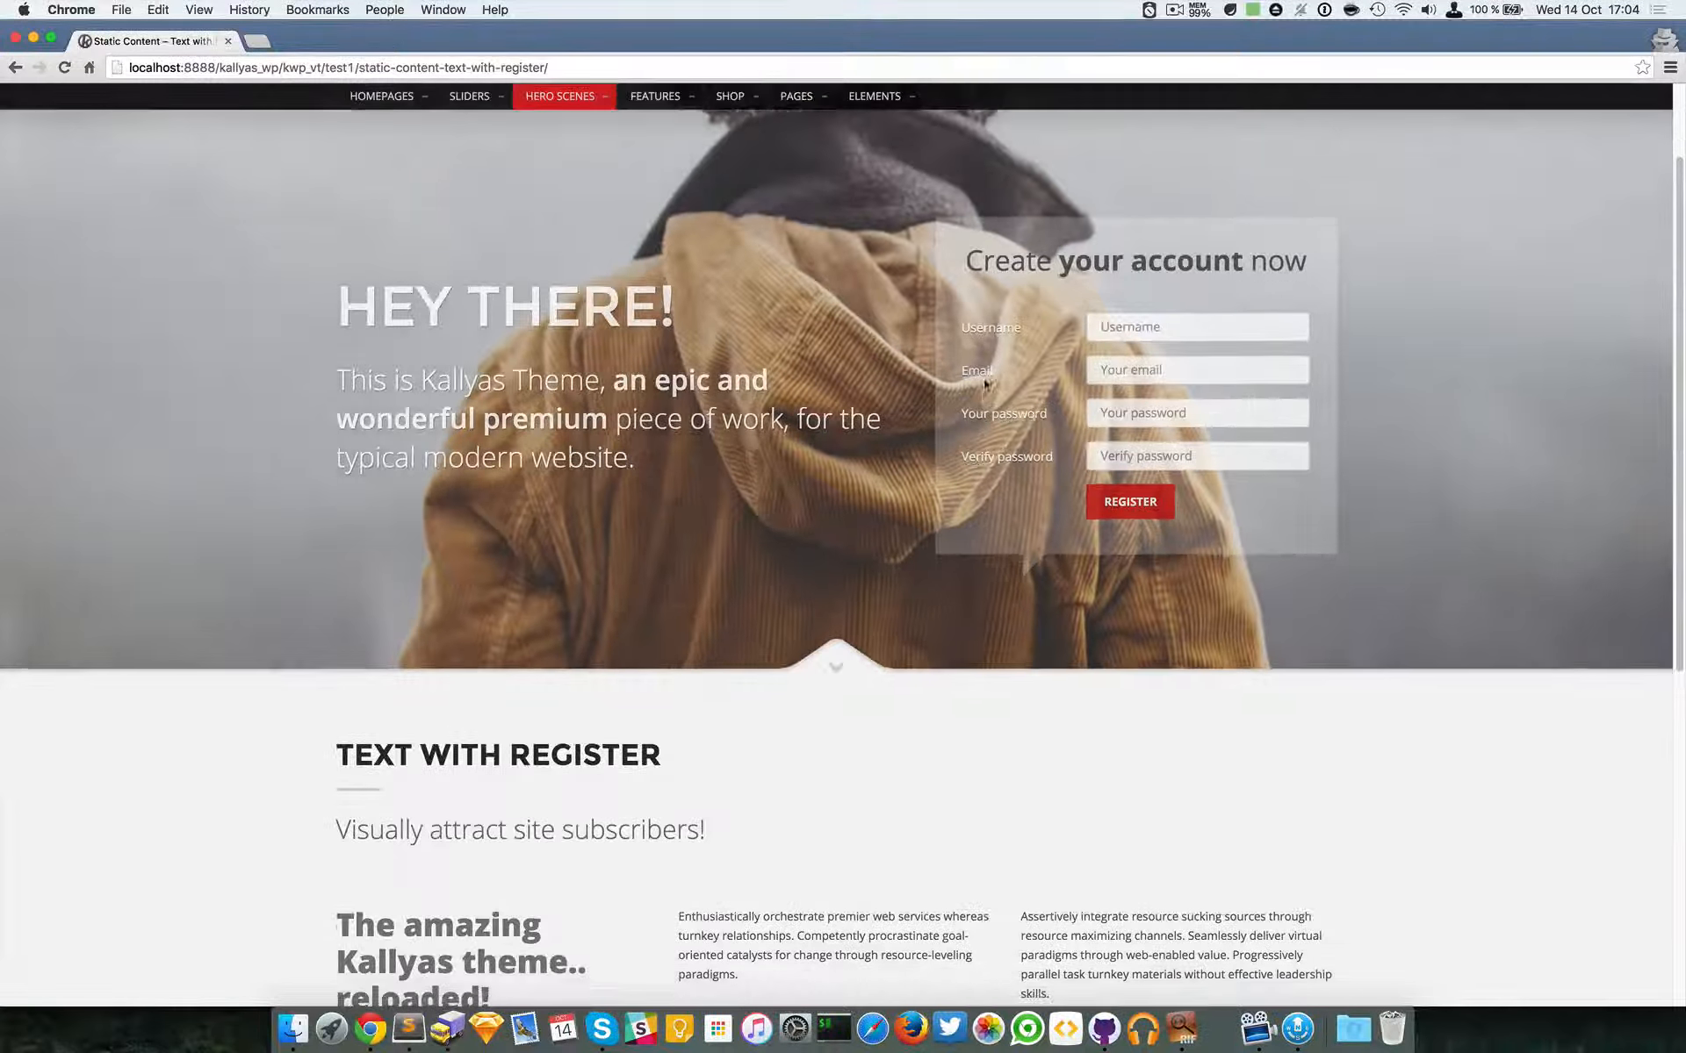
{"action": "scroll", "coordinate": [1014, 267], "scroll_direction": "down", "scroll_amount": 1}
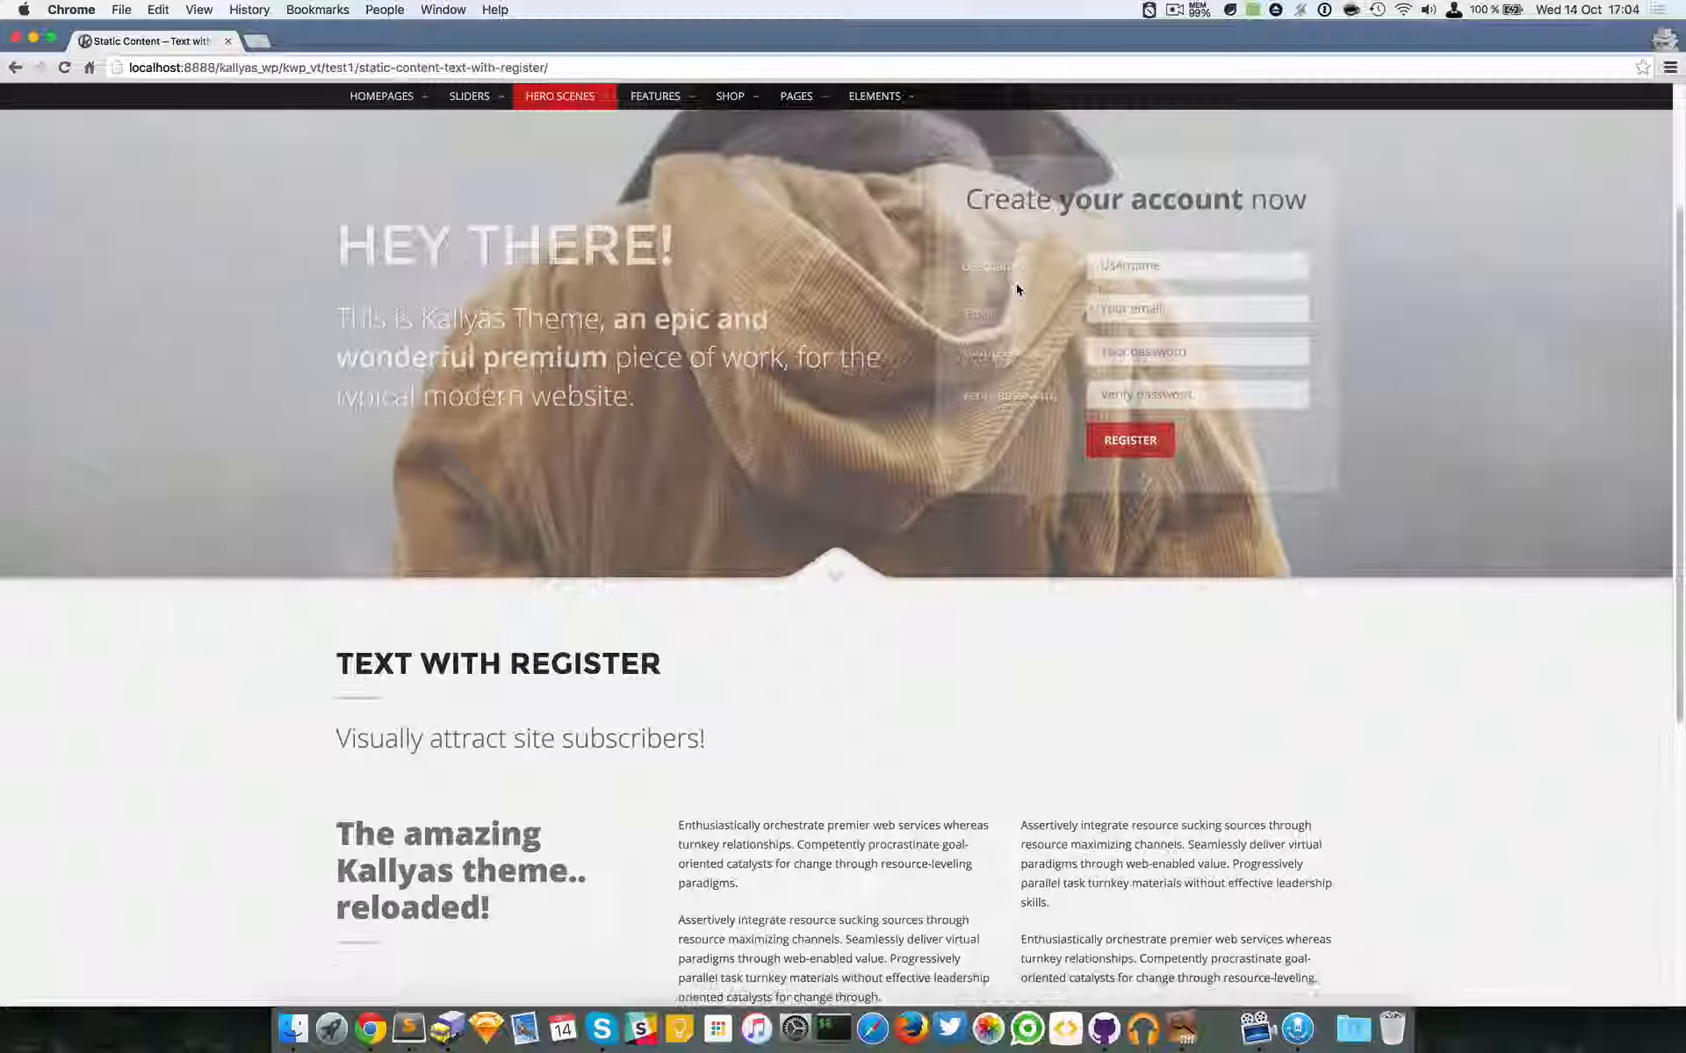
{"action": "scroll", "coordinate": [787, 265], "scroll_direction": "up", "scroll_amount": 4}
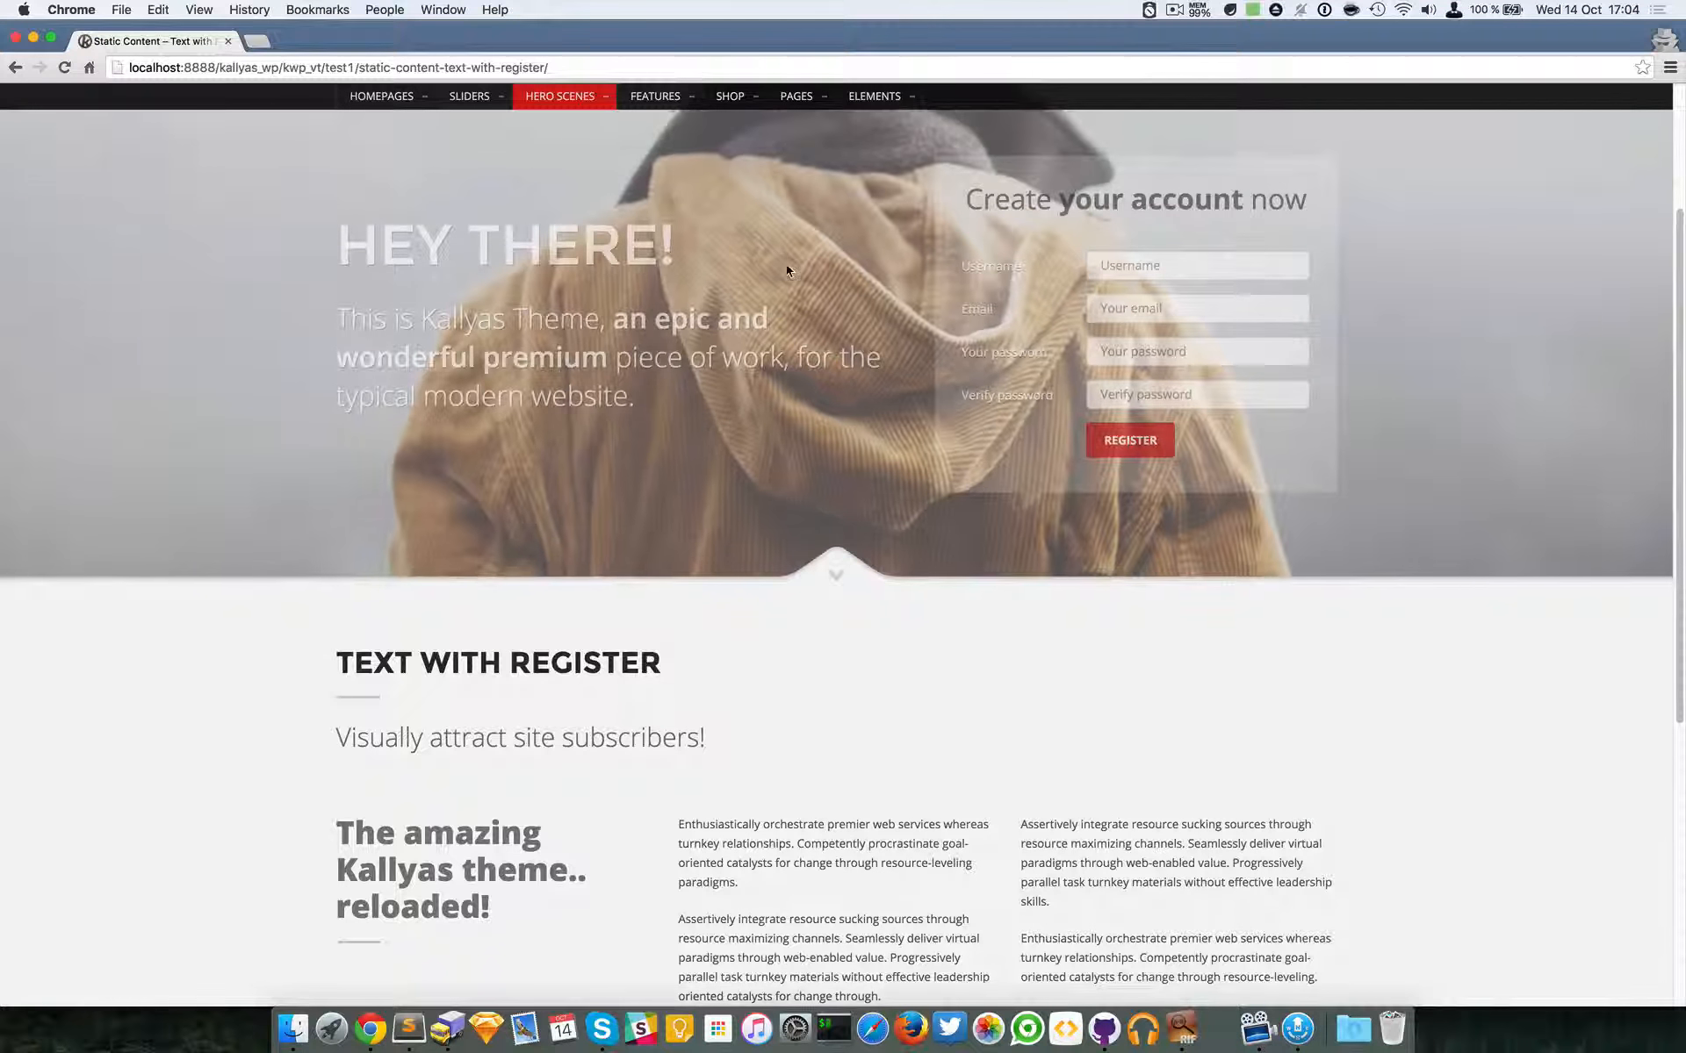
{"action": "scroll", "coordinate": [856, 303], "scroll_direction": "down", "scroll_amount": 2}
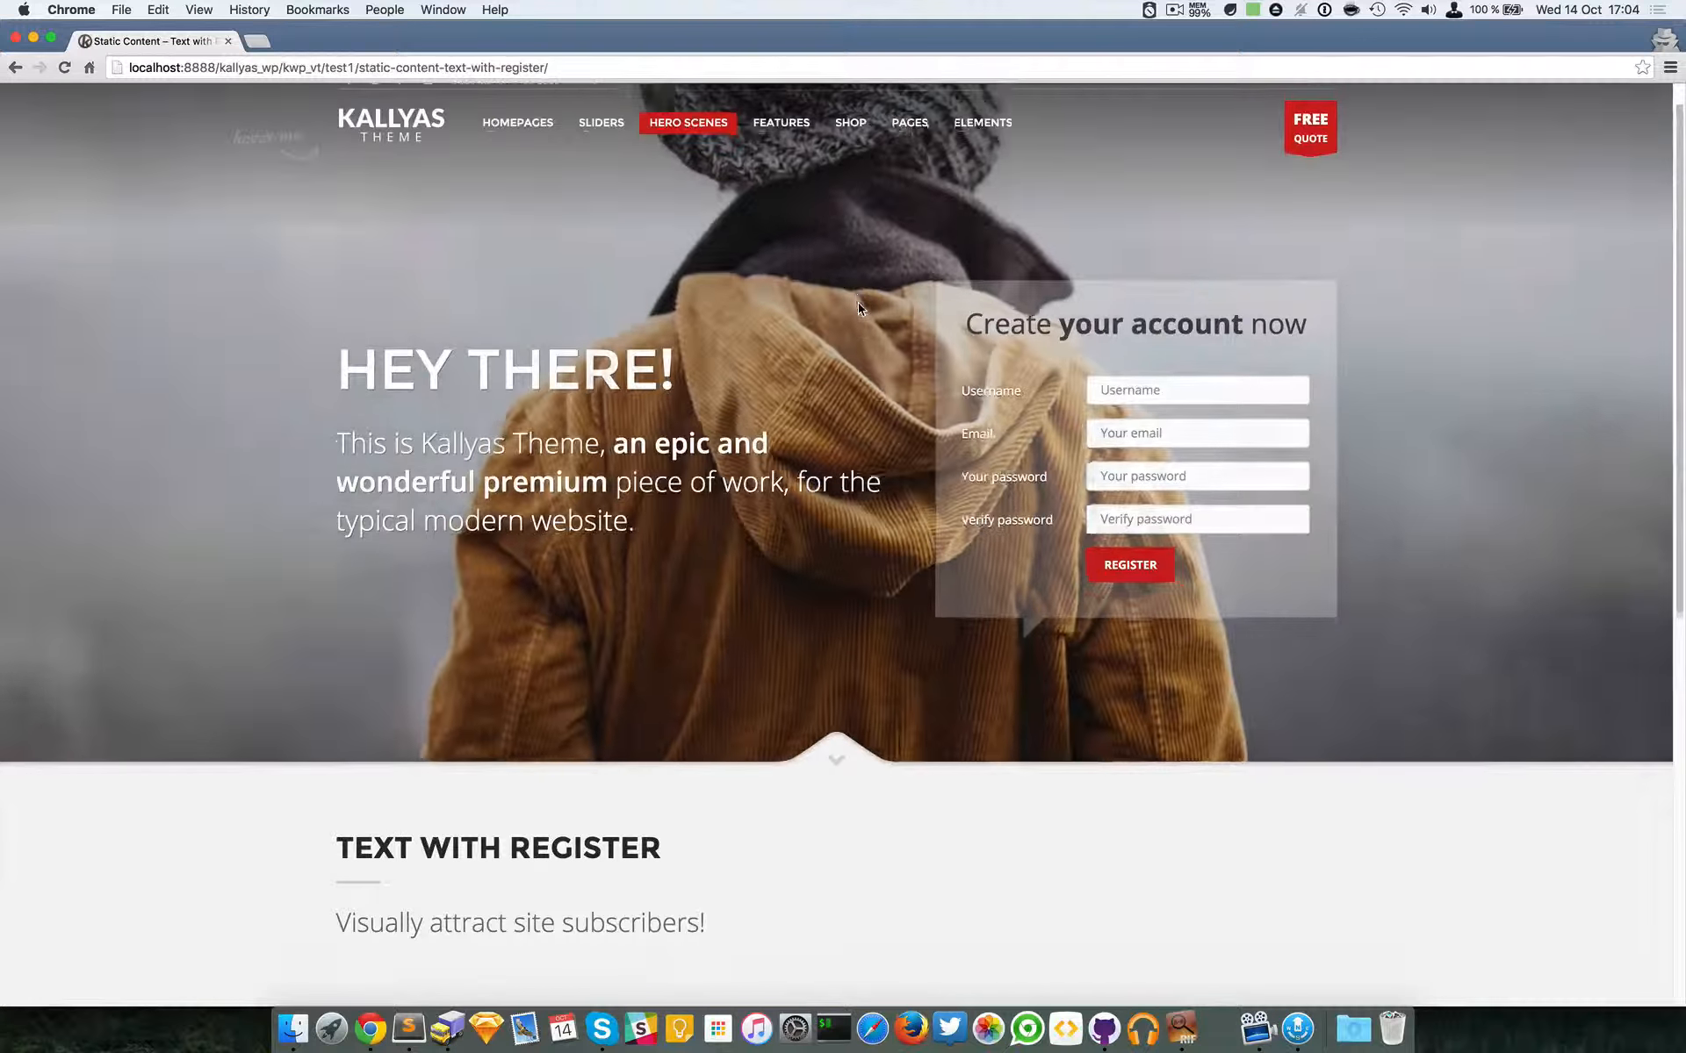
- Return to the page builder window, reopen the Text and Register element's options, and review the Main title and Subtitle fields
{"action": "key", "text": "super+grave"}
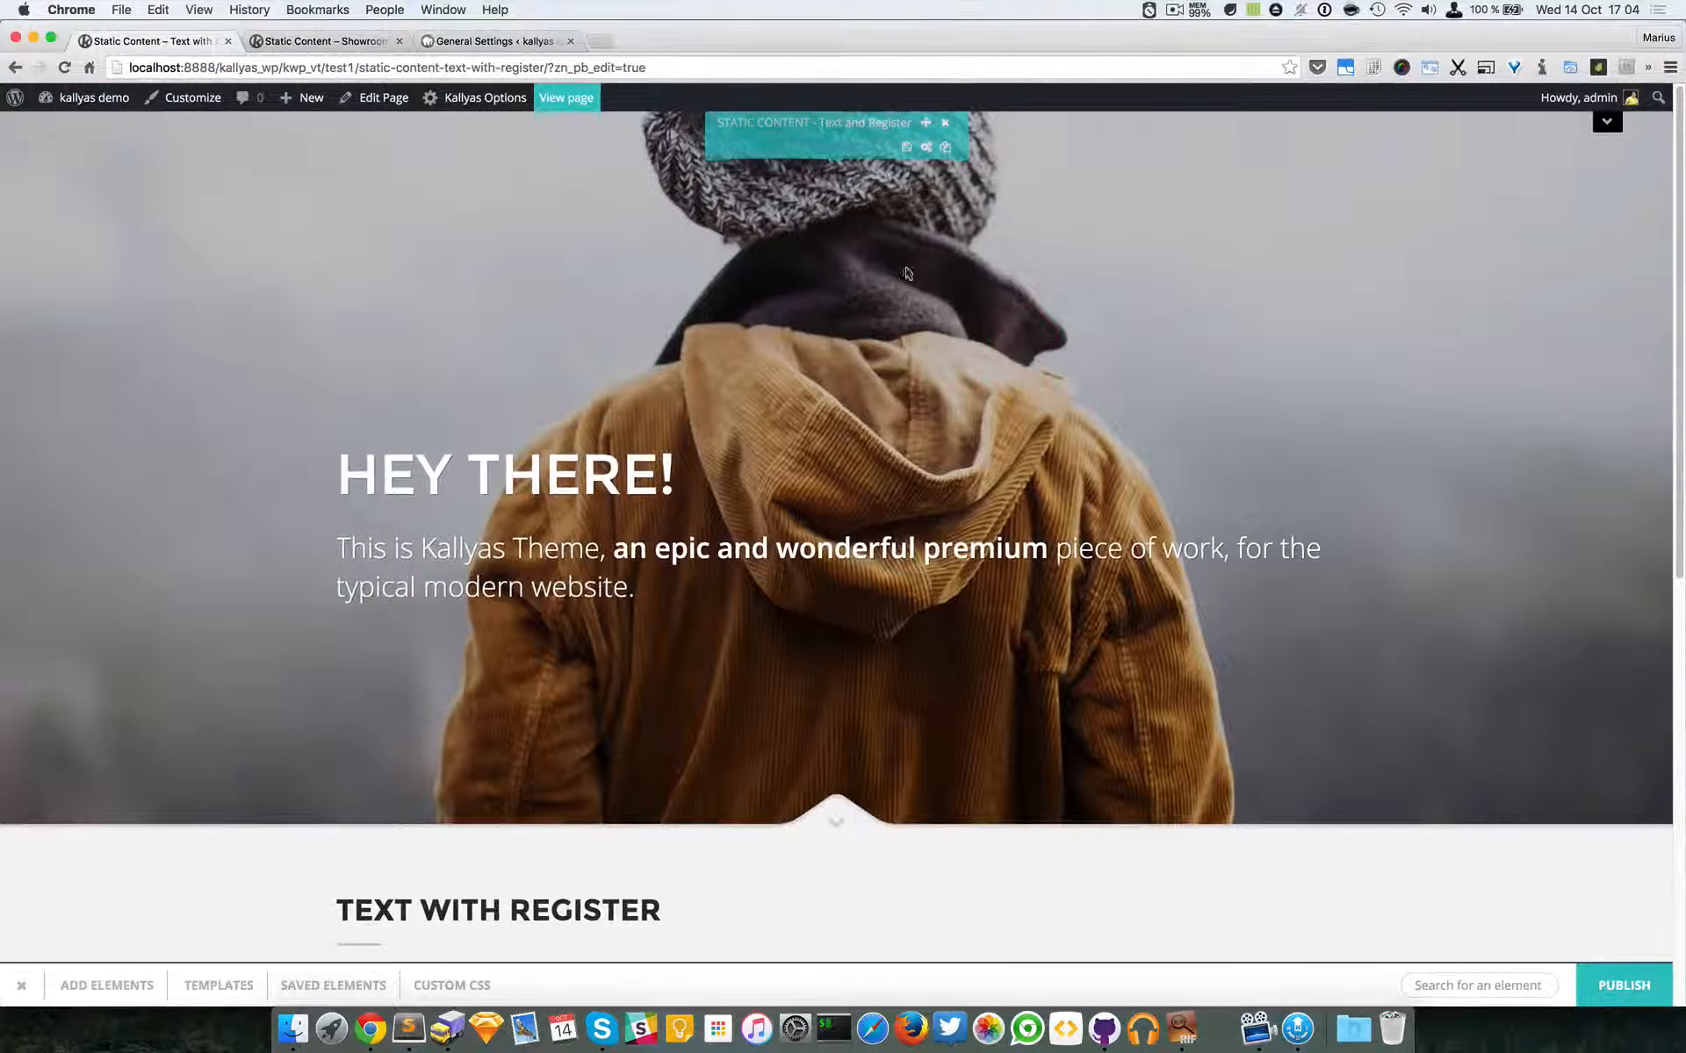
{"action": "left_click", "coordinate": [931, 150]}
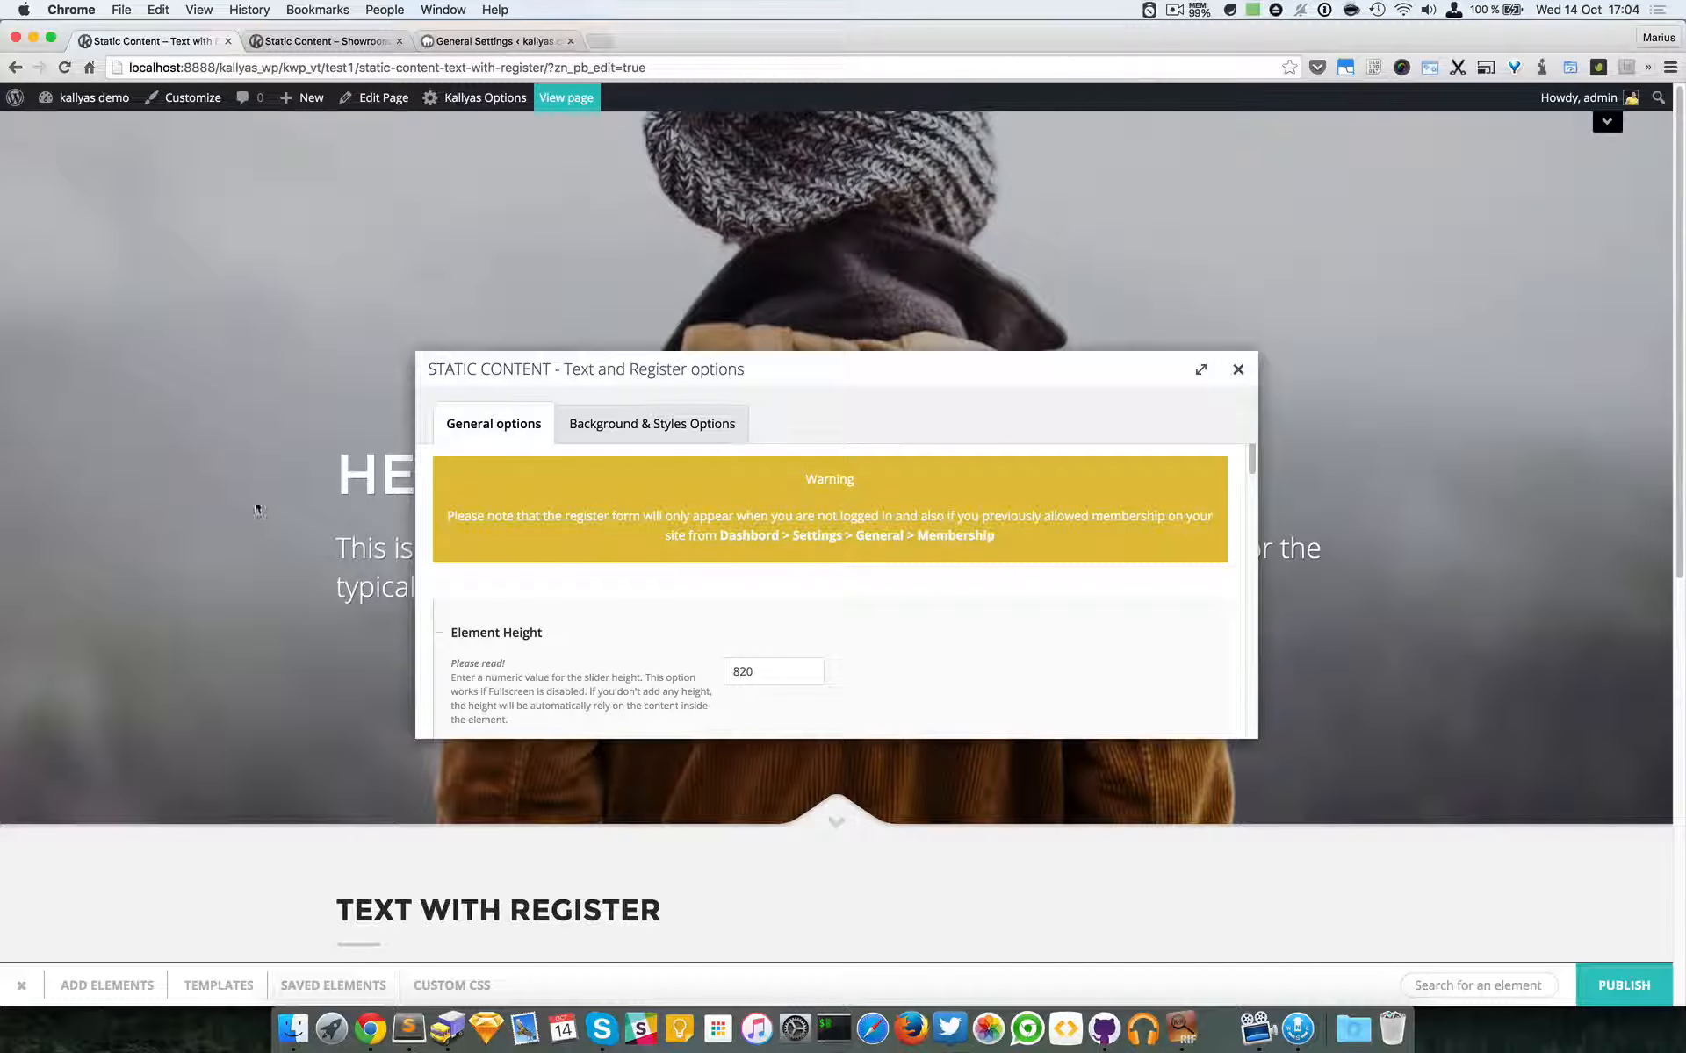
{"action": "scroll", "coordinate": [568, 609], "scroll_direction": "down", "scroll_amount": 10}
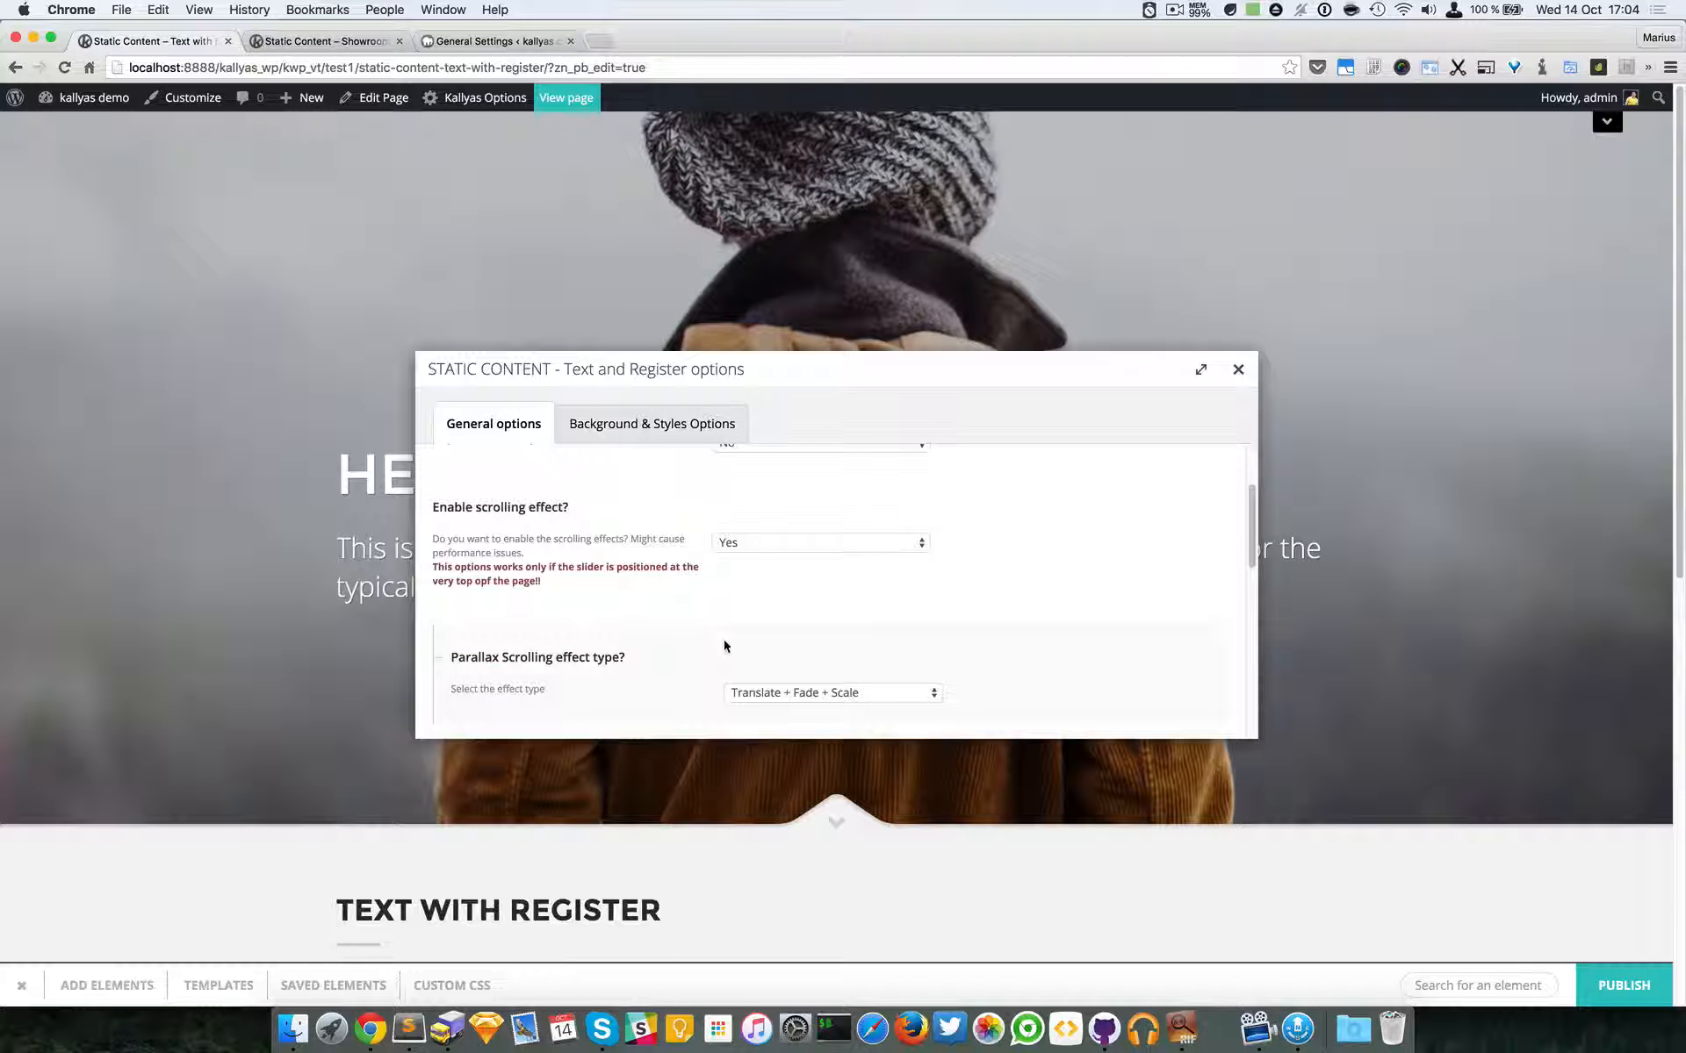
{"action": "scroll", "coordinate": [723, 663], "scroll_direction": "down", "scroll_amount": 5}
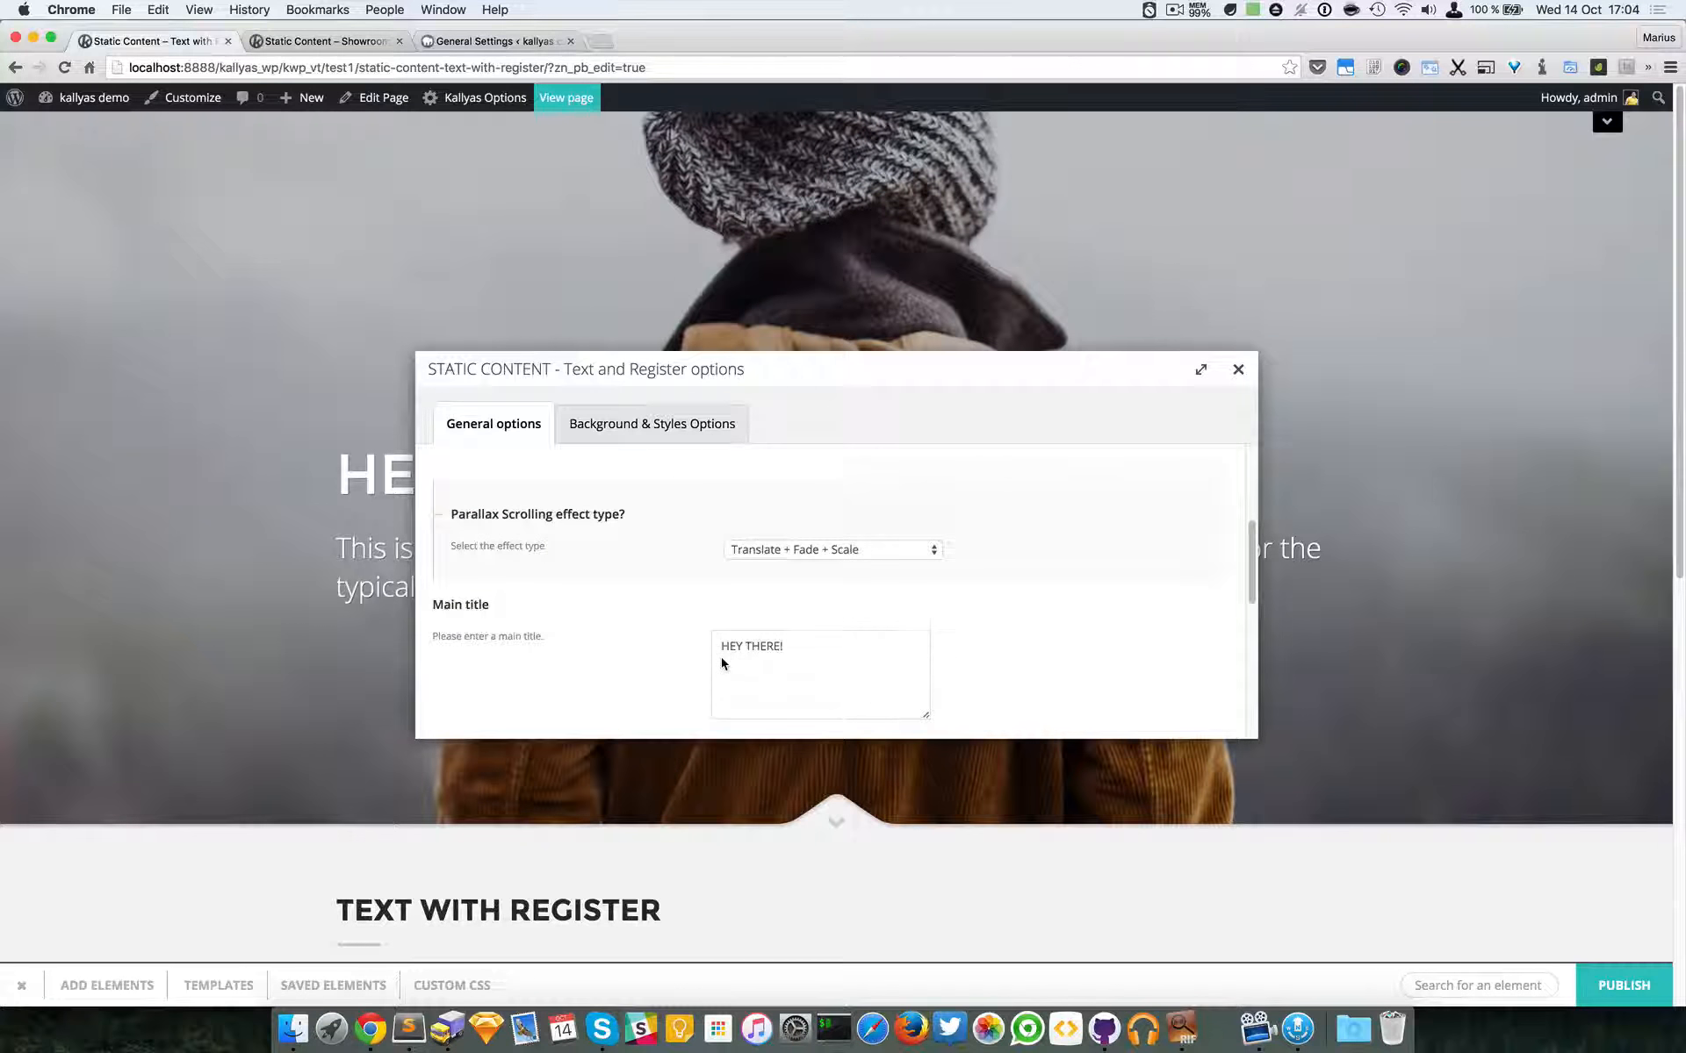
{"action": "scroll", "coordinate": [723, 663], "scroll_direction": "down", "scroll_amount": 1}
{"action": "left_click_drag", "start_coordinate": [966, 410], "coordinate": [1205, 332]}
{"action": "scroll", "coordinate": [1229, 544], "scroll_direction": "down", "scroll_amount": 3}
{"action": "left_click_drag", "start_coordinate": [1250, 606], "coordinate": [1087, 606]}
{"action": "left_click", "coordinate": [1246, 616]}
{"action": "scroll", "coordinate": [1422, 602], "scroll_direction": "down", "scroll_amount": 2}
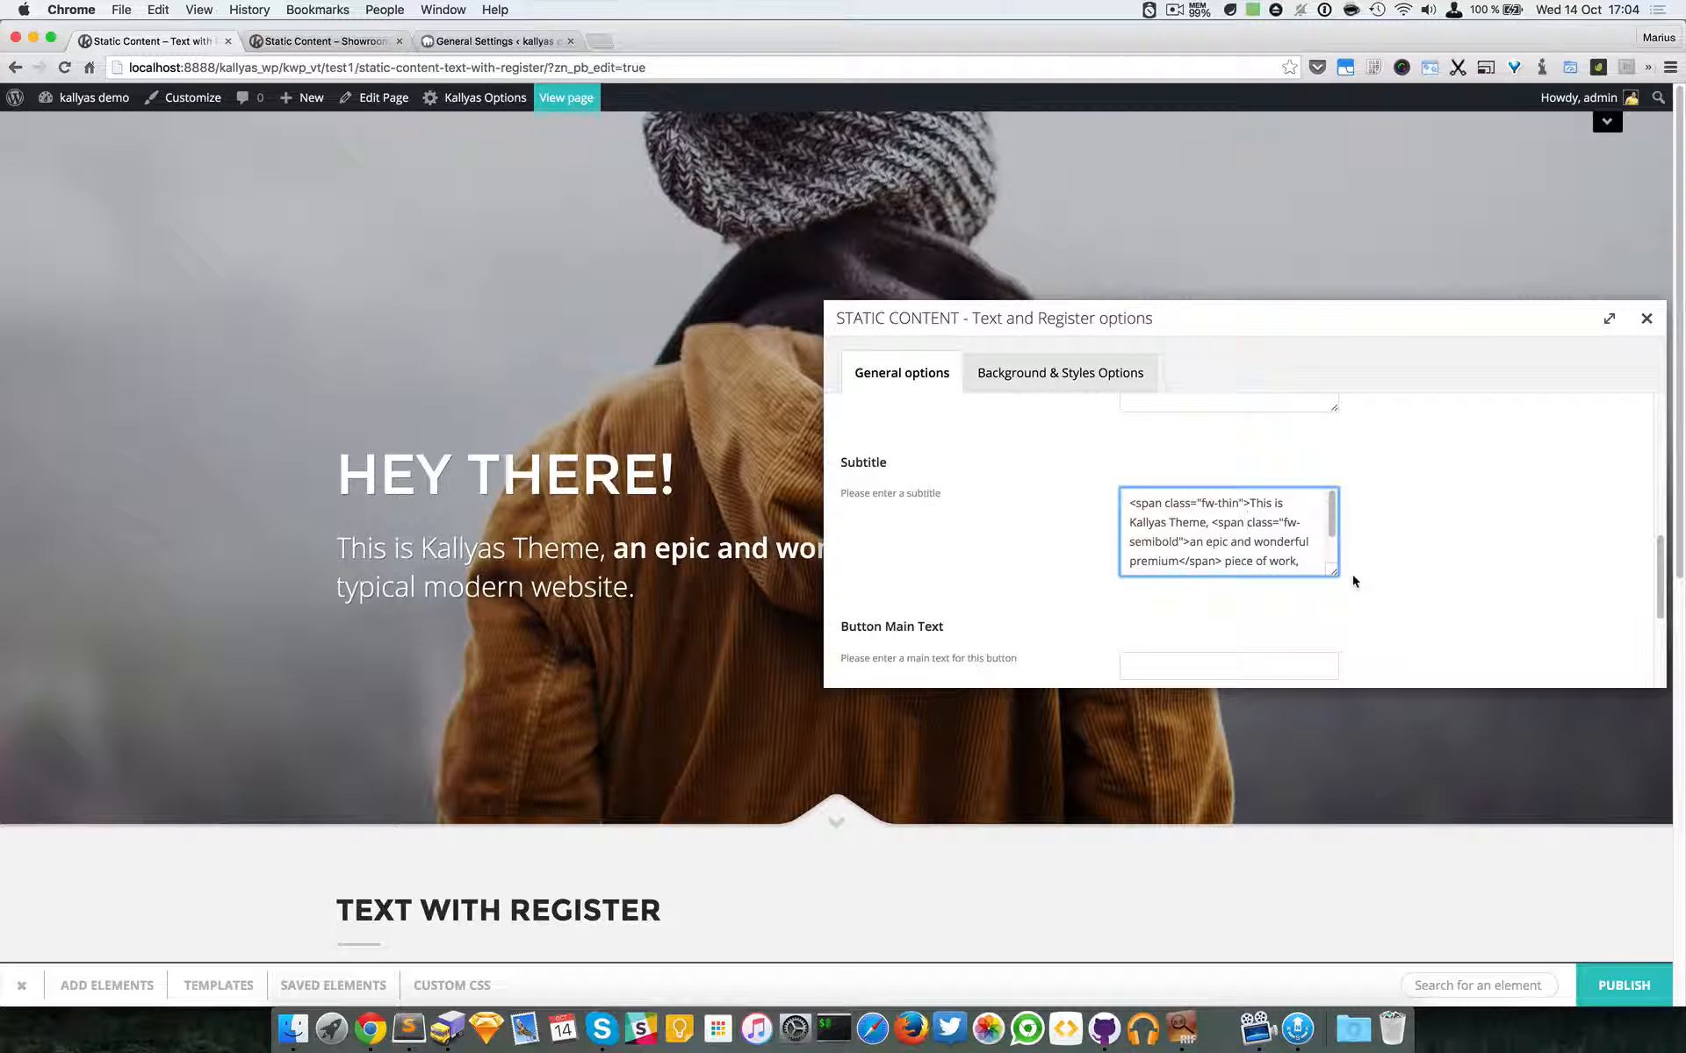
- Examine the fw-thin and fw-semibold span classes in the Subtitle code, with the dialog moved clear of the hero text
{"action": "left_click_drag", "start_coordinate": [1308, 327], "coordinate": [1263, 599]}
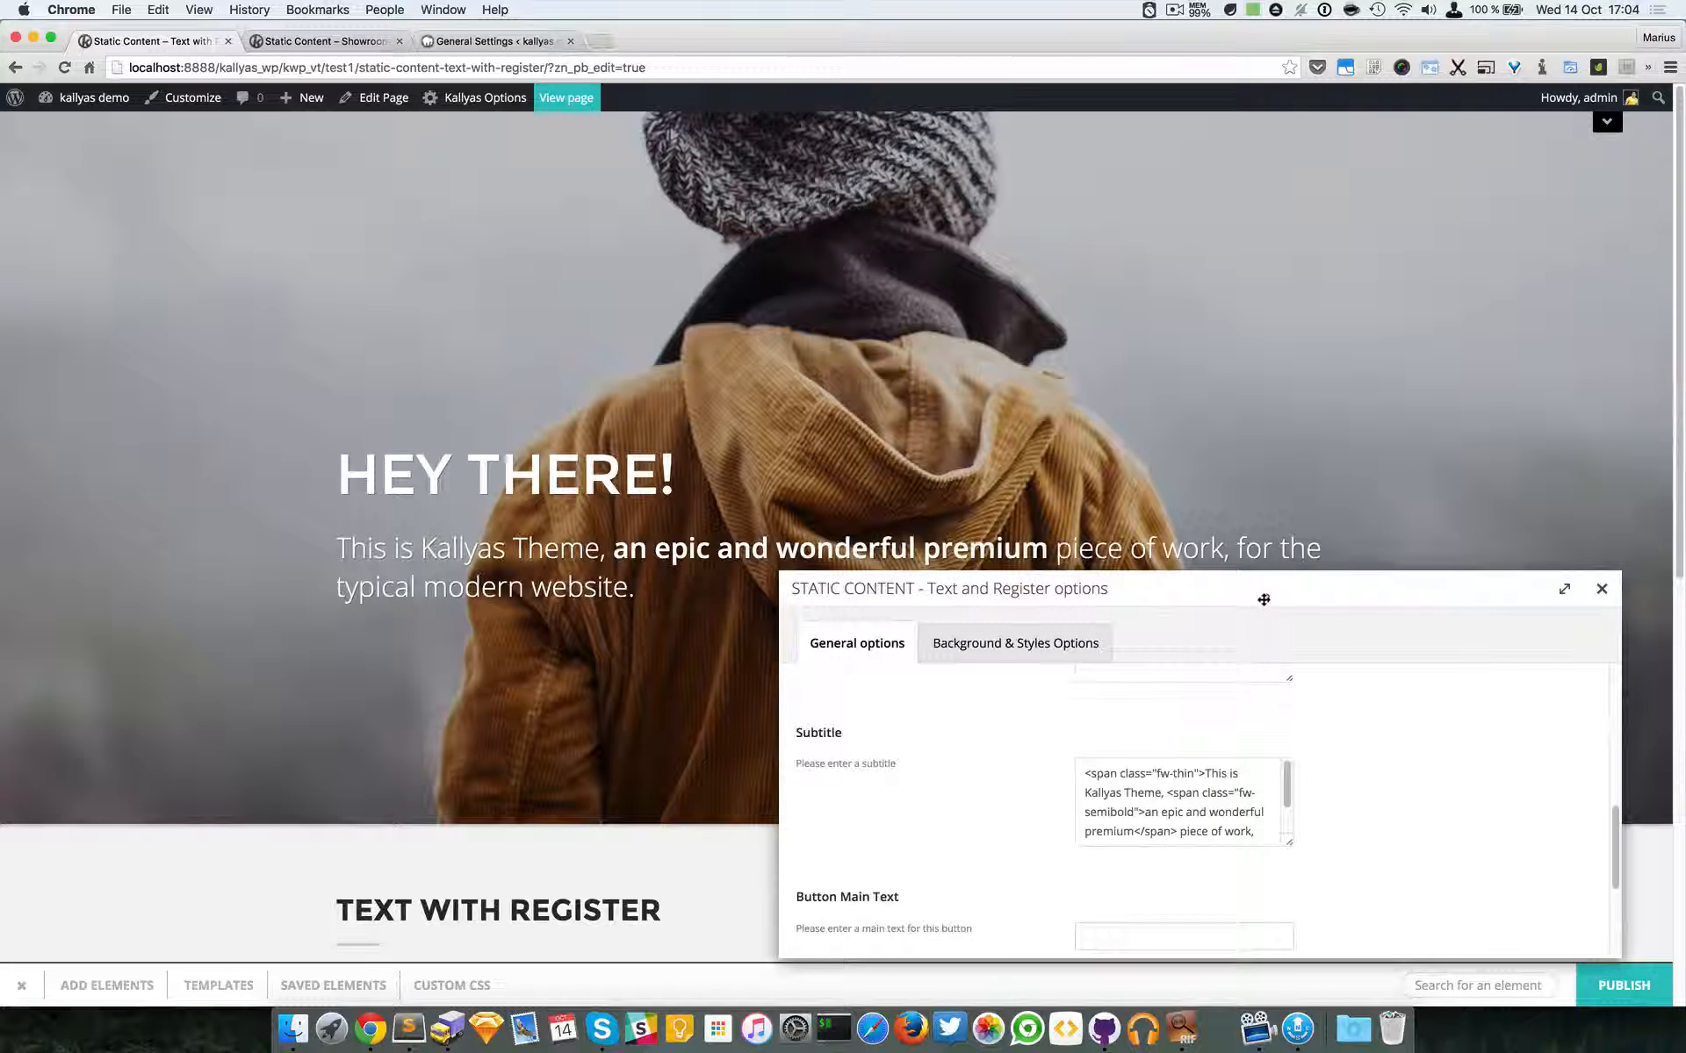
{"action": "scroll", "coordinate": [1250, 420], "scroll_direction": "down", "scroll_amount": 2}
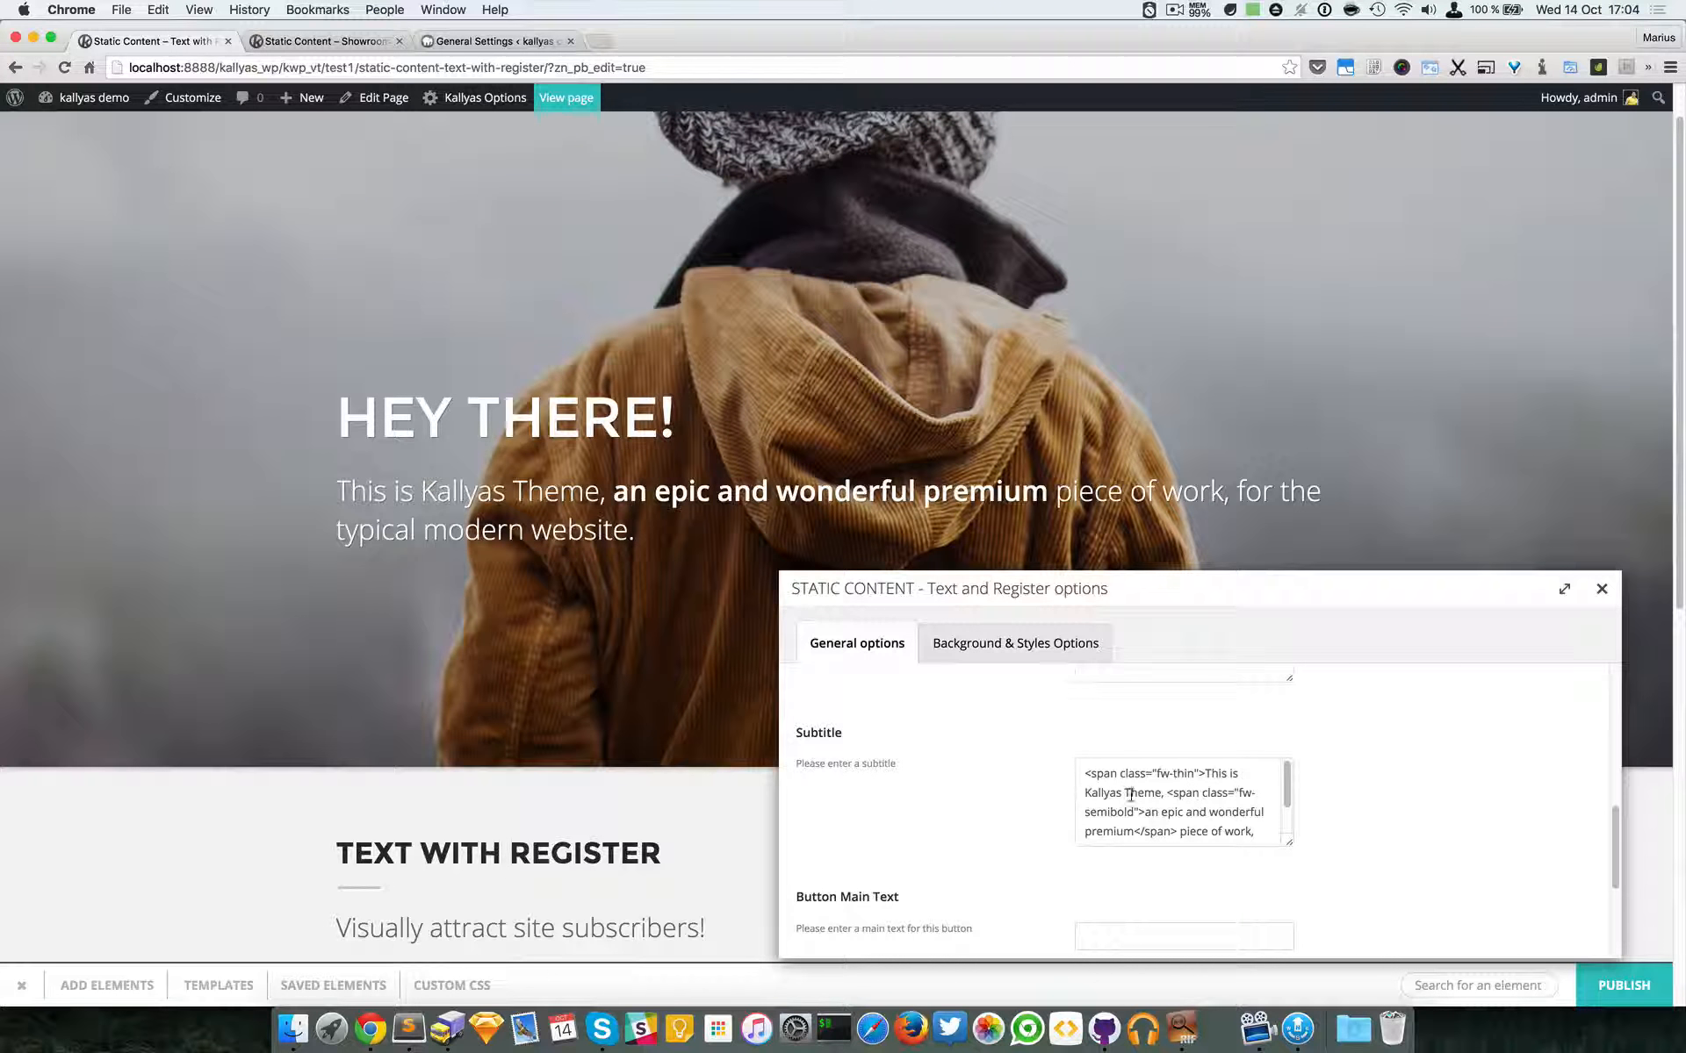
{"action": "scroll", "coordinate": [1131, 795], "scroll_direction": "down", "scroll_amount": 3}
{"action": "scroll", "coordinate": [1128, 830], "scroll_direction": "up", "scroll_amount": 5}
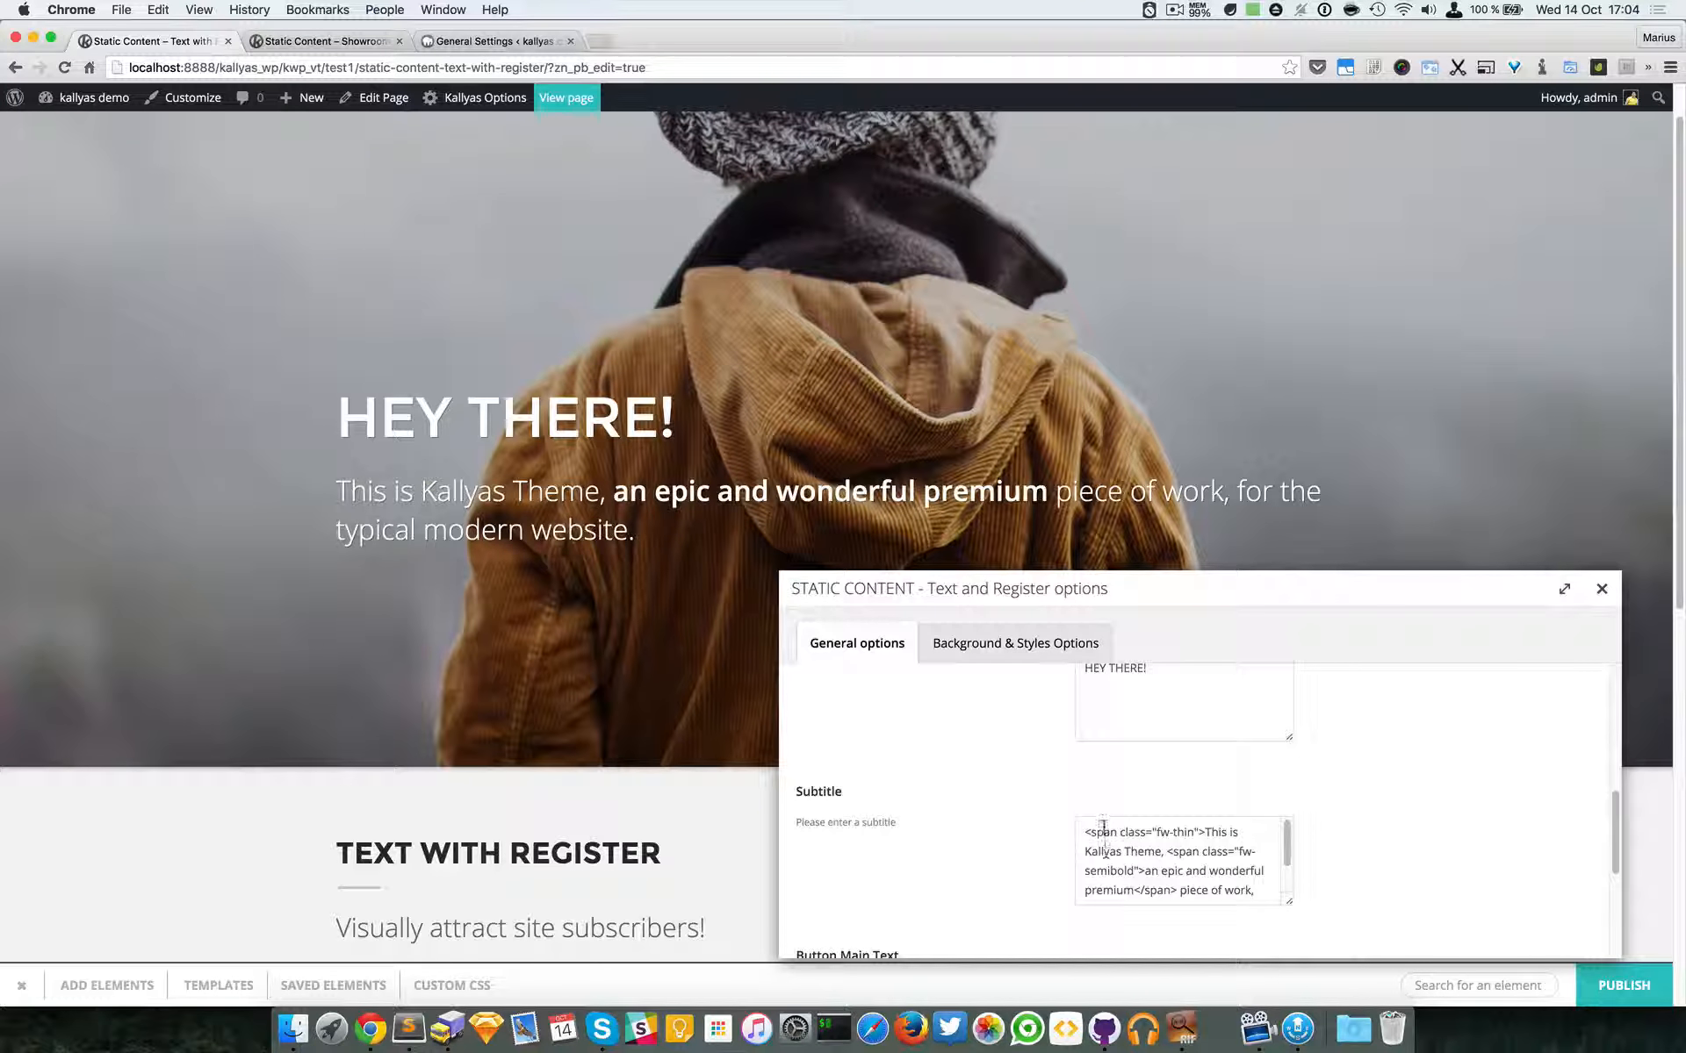
{"action": "left_click", "coordinate": [1104, 830]}
{"action": "left_click_drag", "start_coordinate": [1120, 832], "coordinate": [1173, 834]}
{"action": "left_click", "coordinate": [1172, 834]}
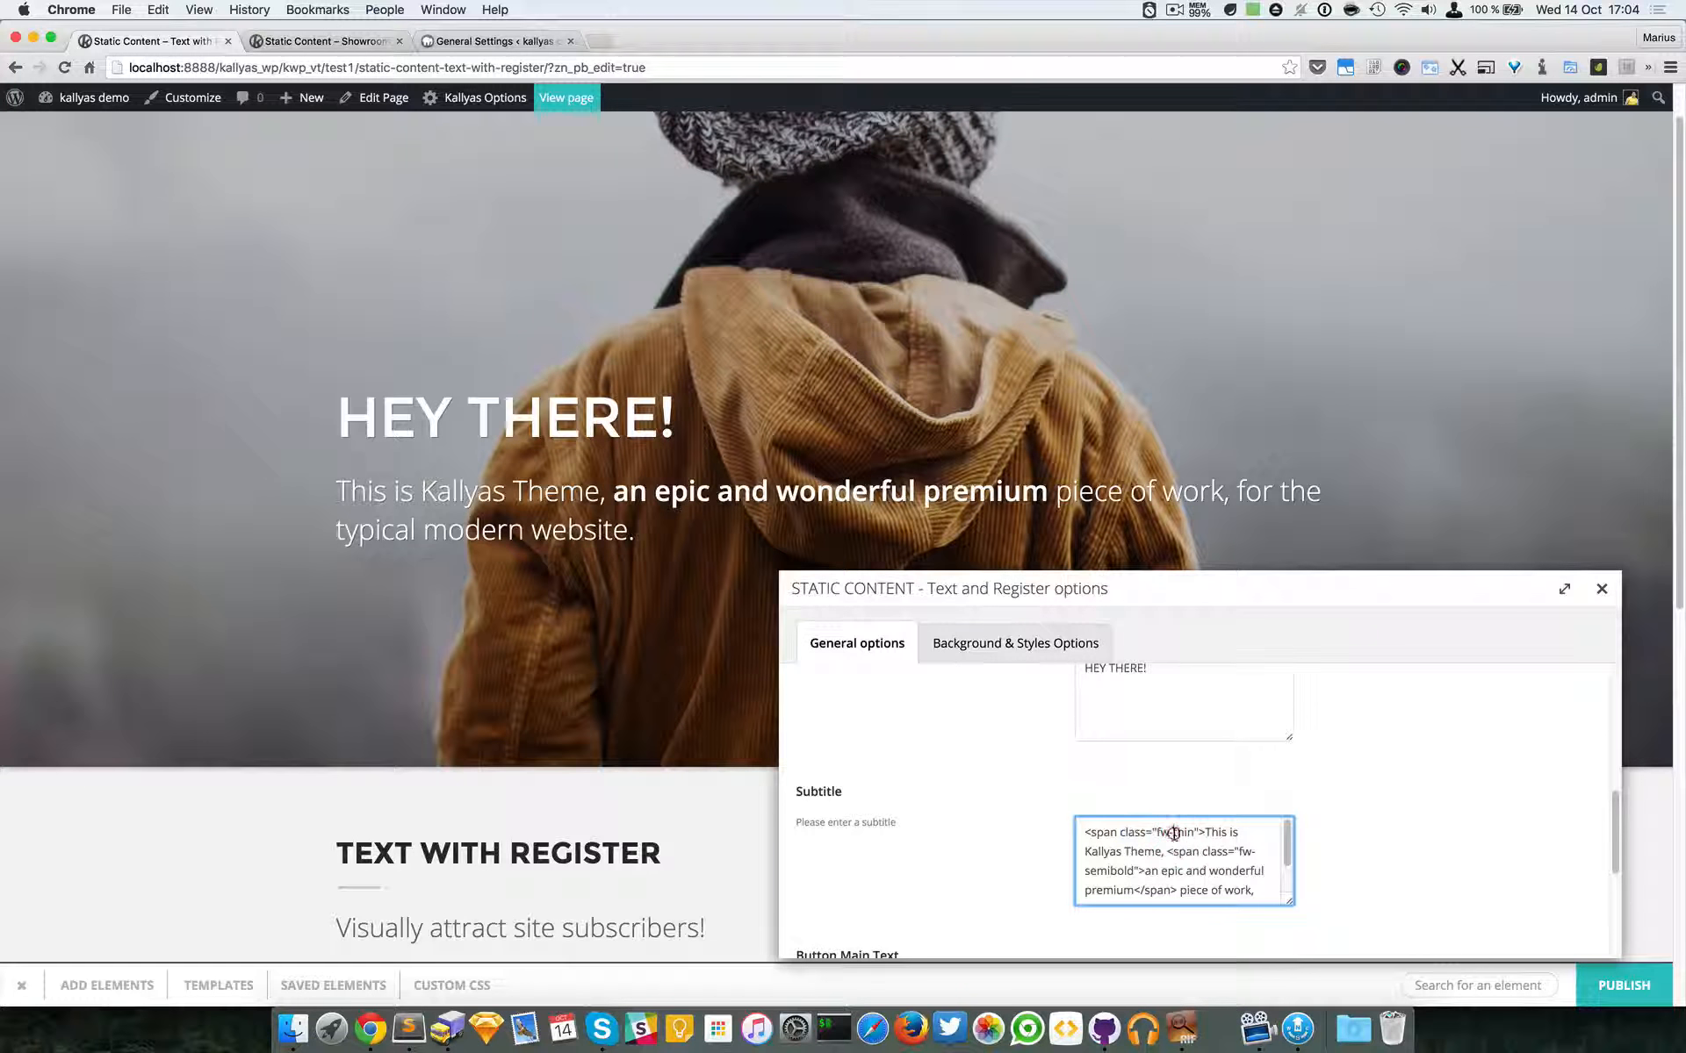
{"action": "double_click", "coordinate": [1173, 832]}
{"action": "double_click", "coordinate": [1176, 833]}
{"action": "left_click_drag", "start_coordinate": [1175, 833], "coordinate": [1159, 833]}
{"action": "left_click", "coordinate": [1178, 831]}
{"action": "mouse_move", "coordinate": [1288, 830]}
{"action": "left_mouse_down"}
{"action": "mouse_move", "coordinate": [1294, 855]}
{"action": "mouse_move", "coordinate": [1291, 825]}
{"action": "left_mouse_up"}
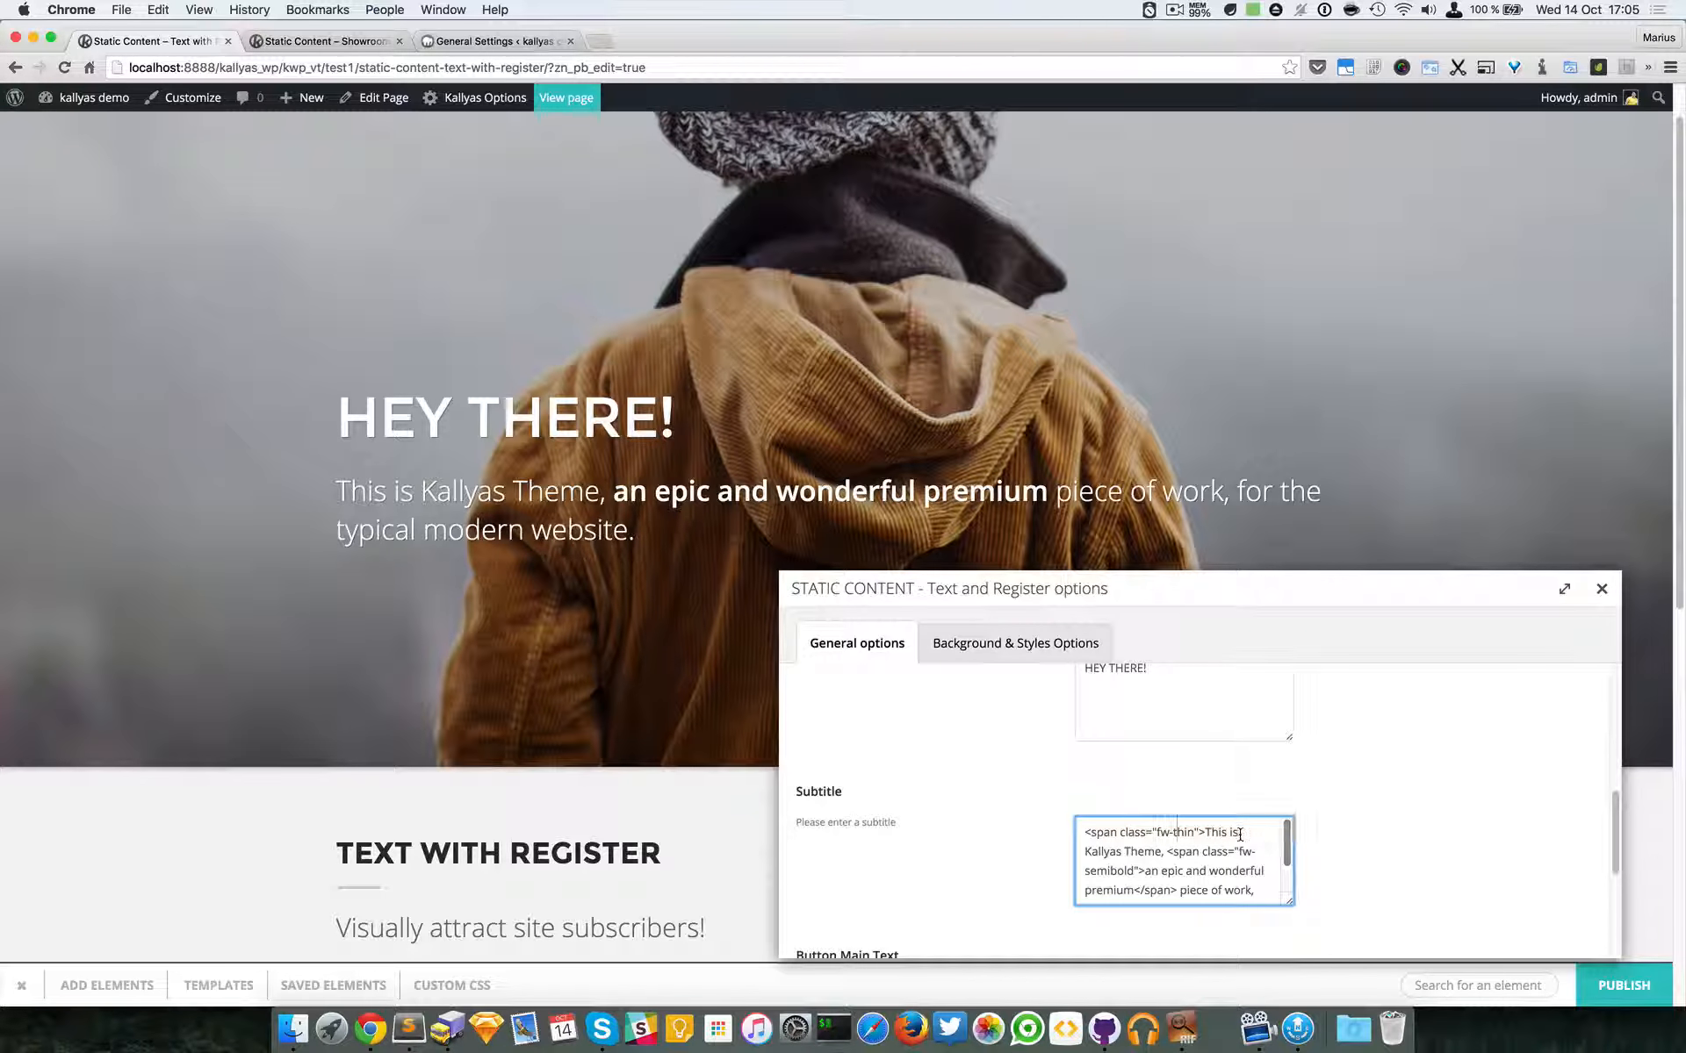
{"action": "left_click_drag", "start_coordinate": [1238, 852], "coordinate": [1133, 872]}
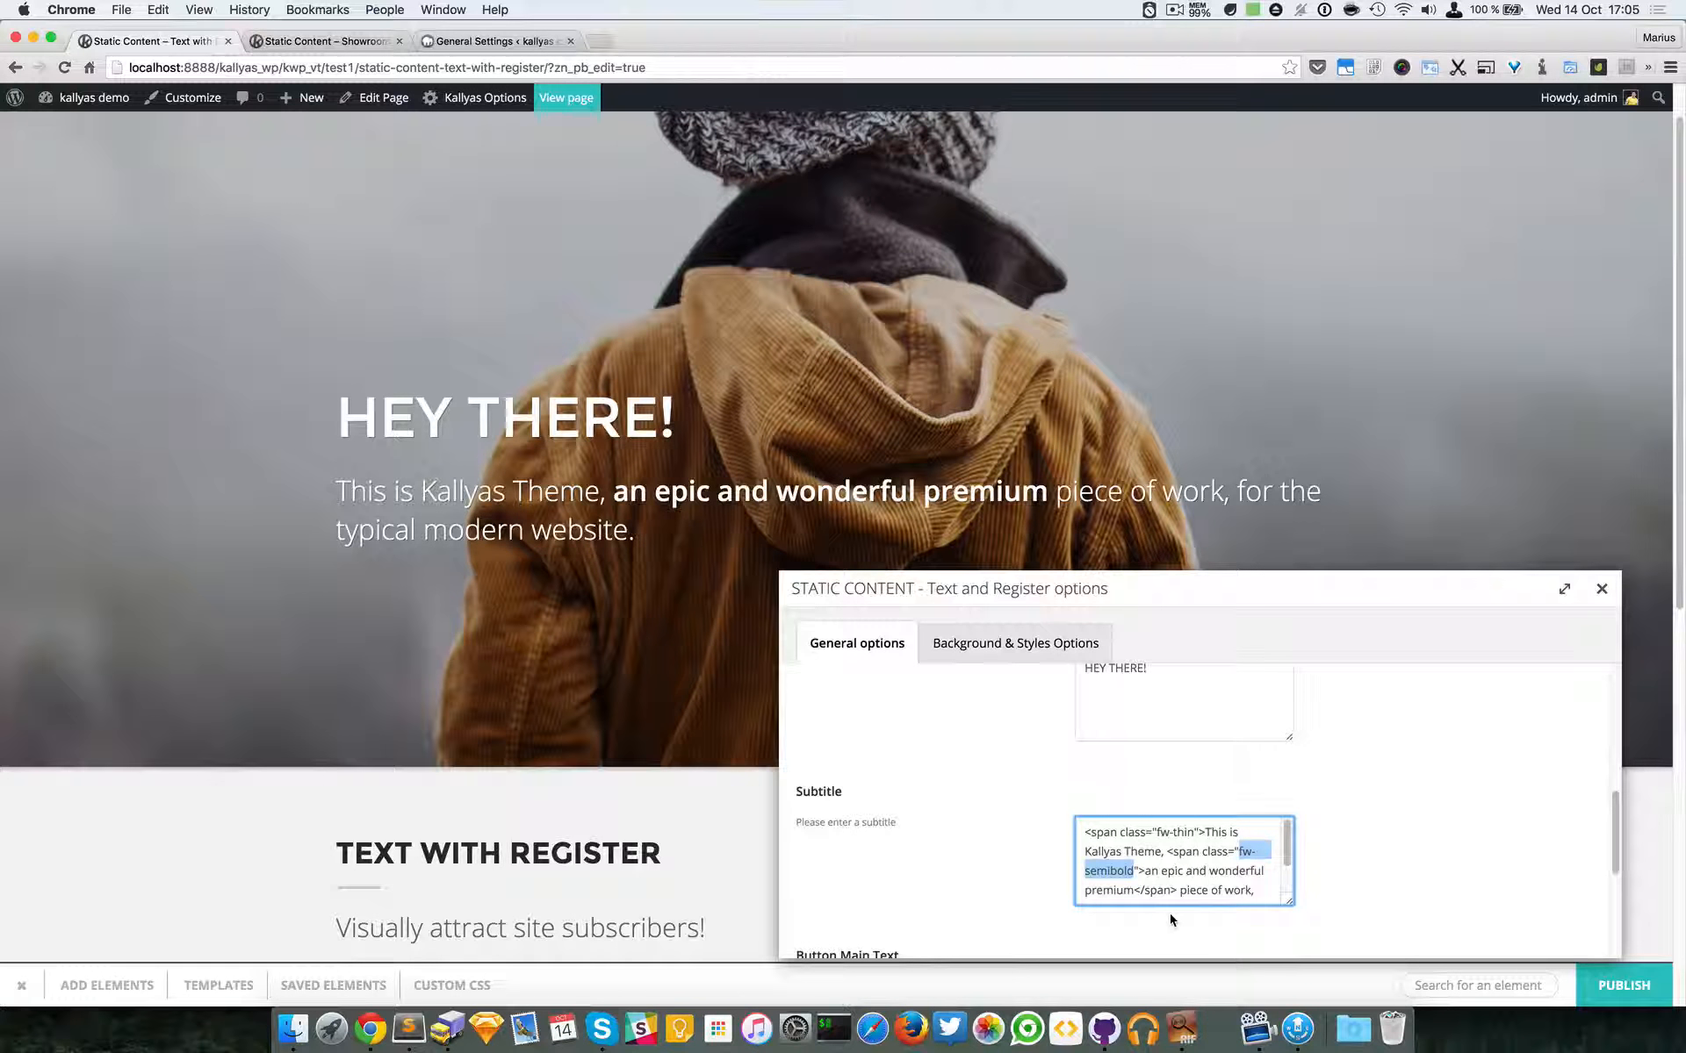
- Set the Button Main Text to "just a button" and the Button Link Text to "something here"
{"action": "scroll", "coordinate": [1504, 862], "scroll_direction": "down", "scroll_amount": 3}
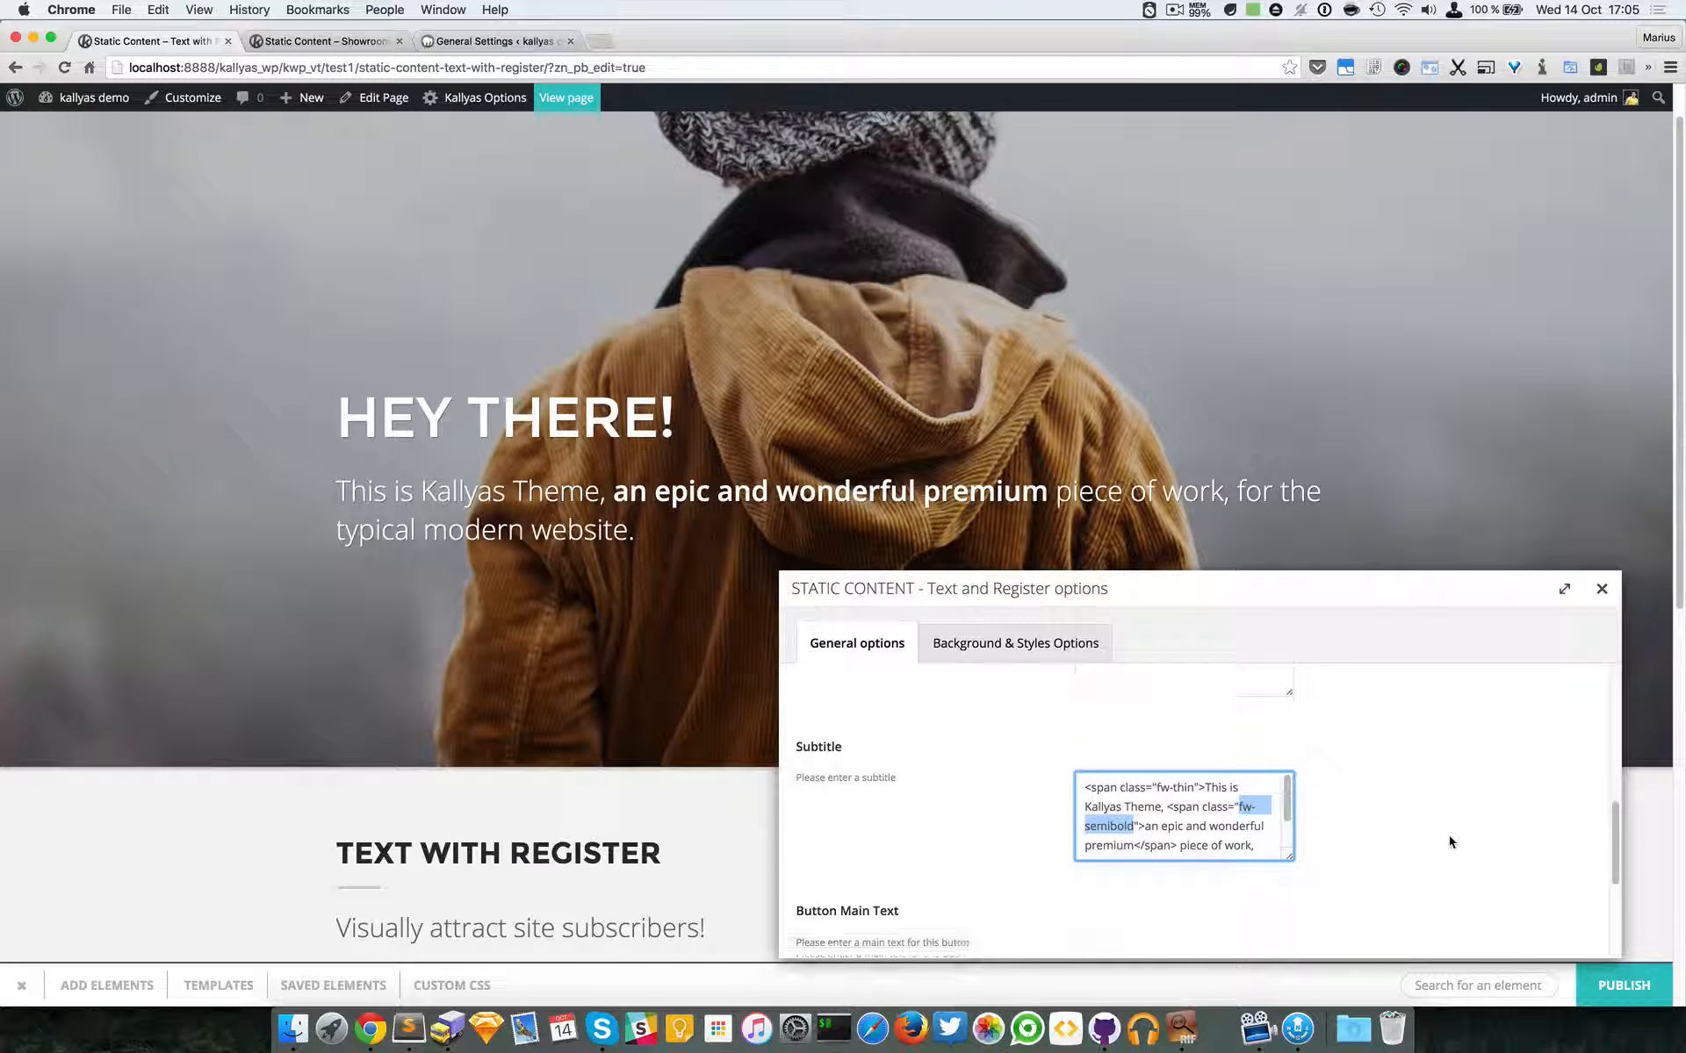
{"action": "left_click", "coordinate": [1194, 859]}
{"action": "type", "text": "just a button"}
{"action": "scroll", "coordinate": [1194, 859], "scroll_direction": "down", "scroll_amount": 3}
{"action": "left_click", "coordinate": [1192, 836]}
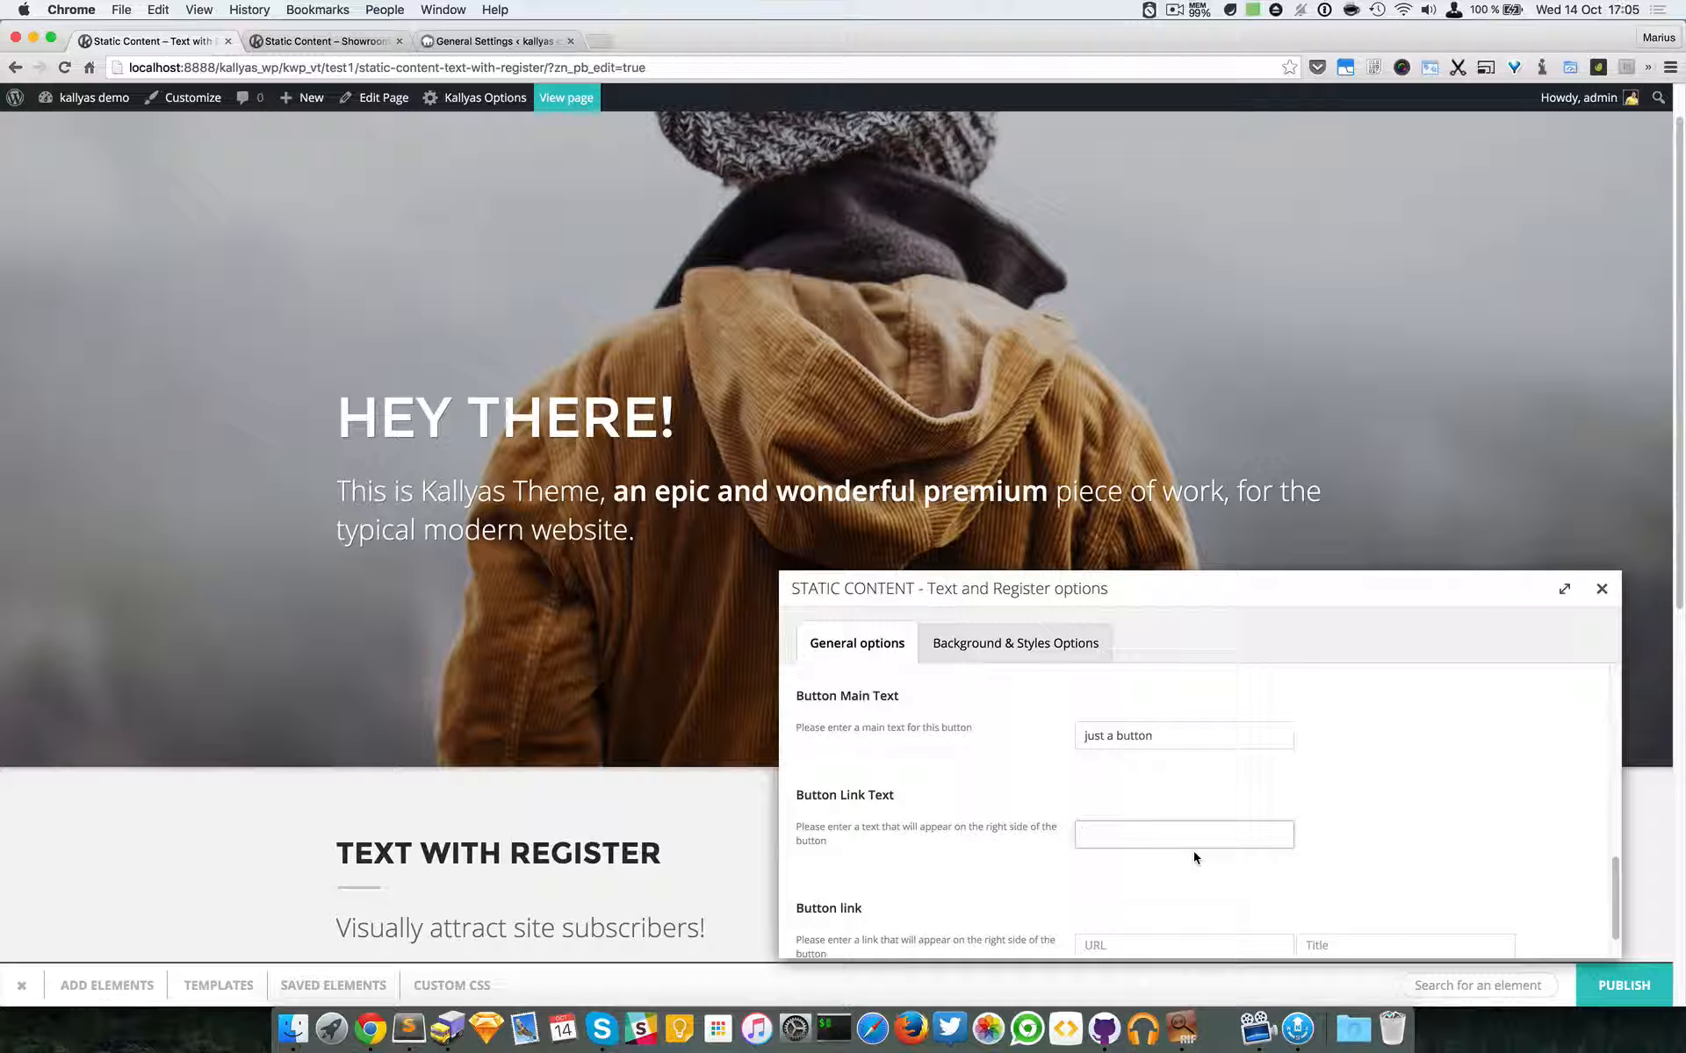
{"action": "type", "text": "something here"}
{"action": "scroll", "coordinate": [1163, 849], "scroll_direction": "down", "scroll_amount": 2}
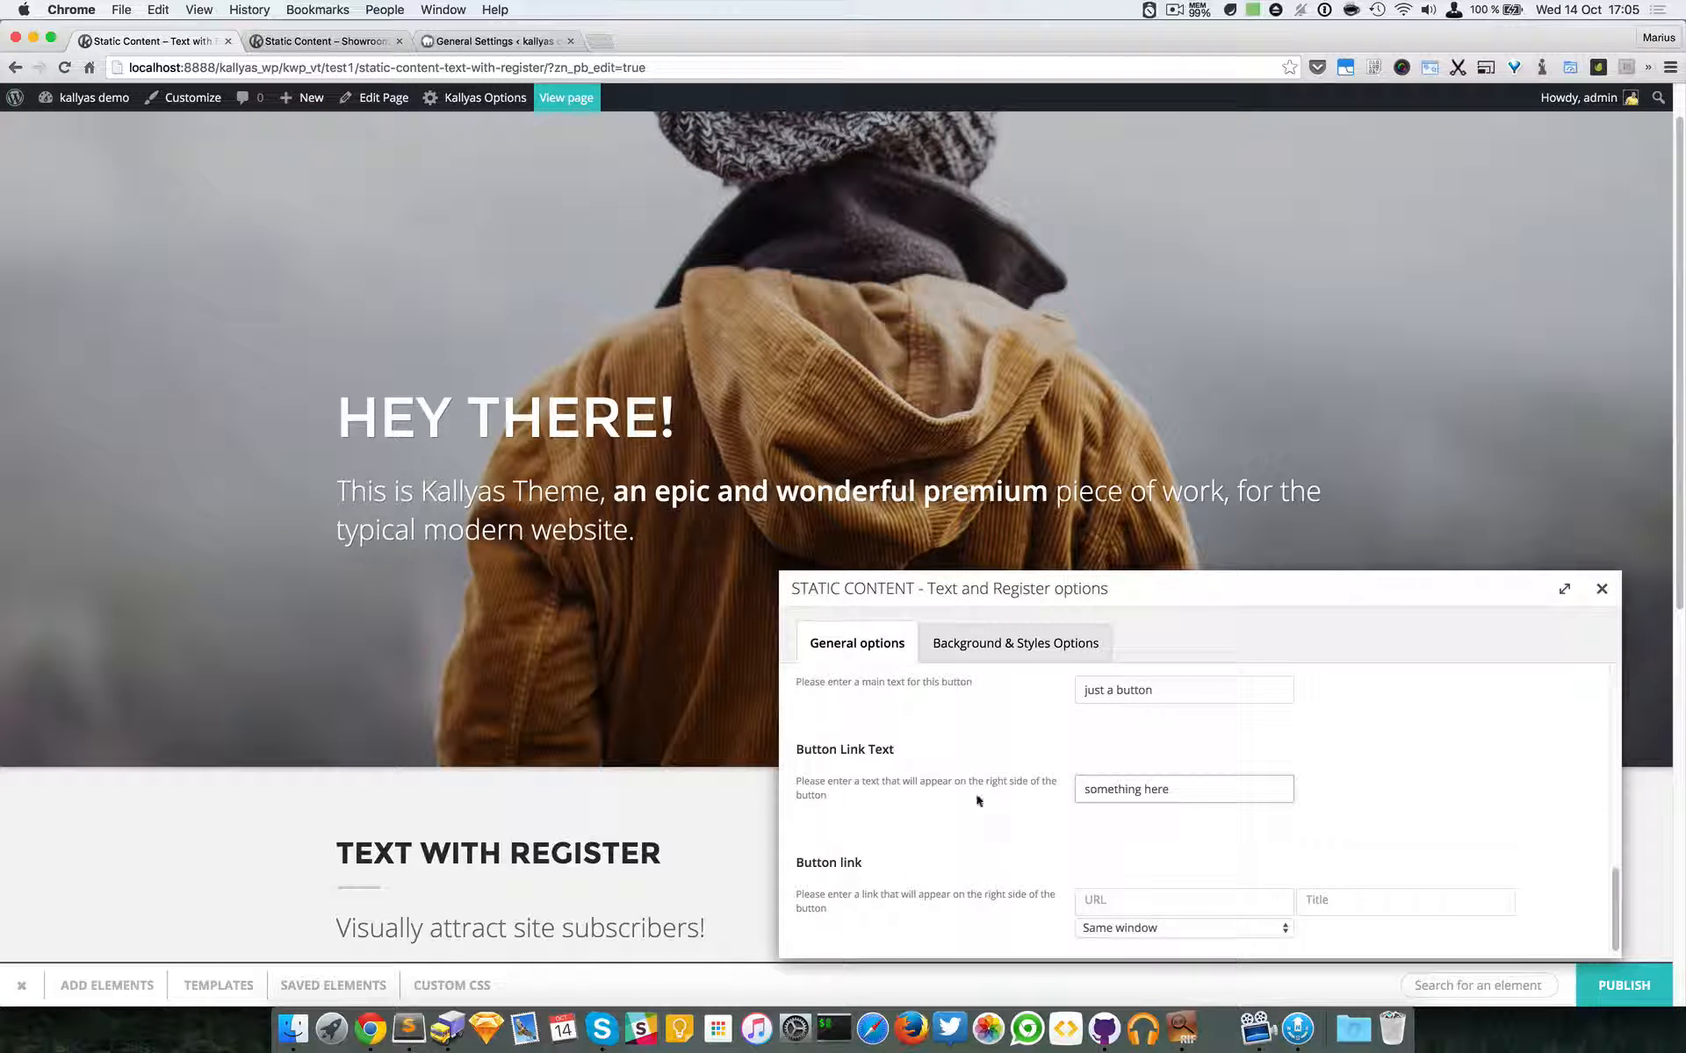
{"action": "scroll", "coordinate": [892, 775], "scroll_direction": "up", "scroll_amount": 1}
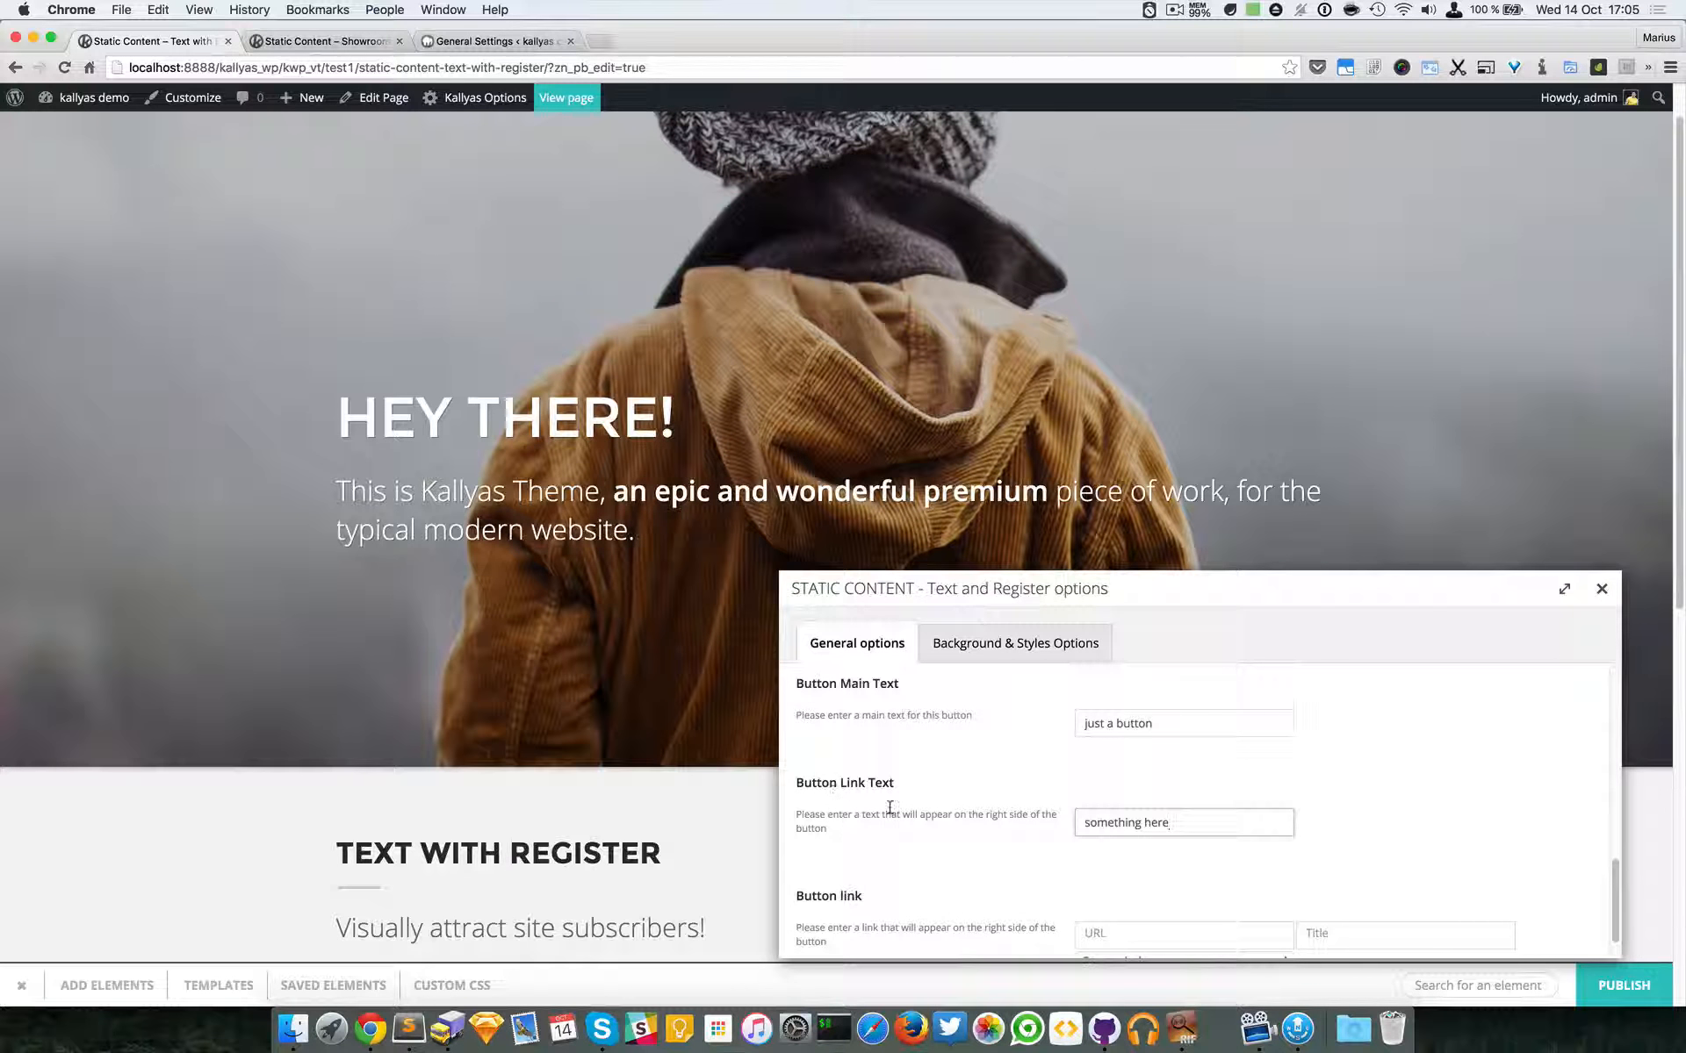
{"action": "scroll", "coordinate": [915, 805], "scroll_direction": "down", "scroll_amount": 2}
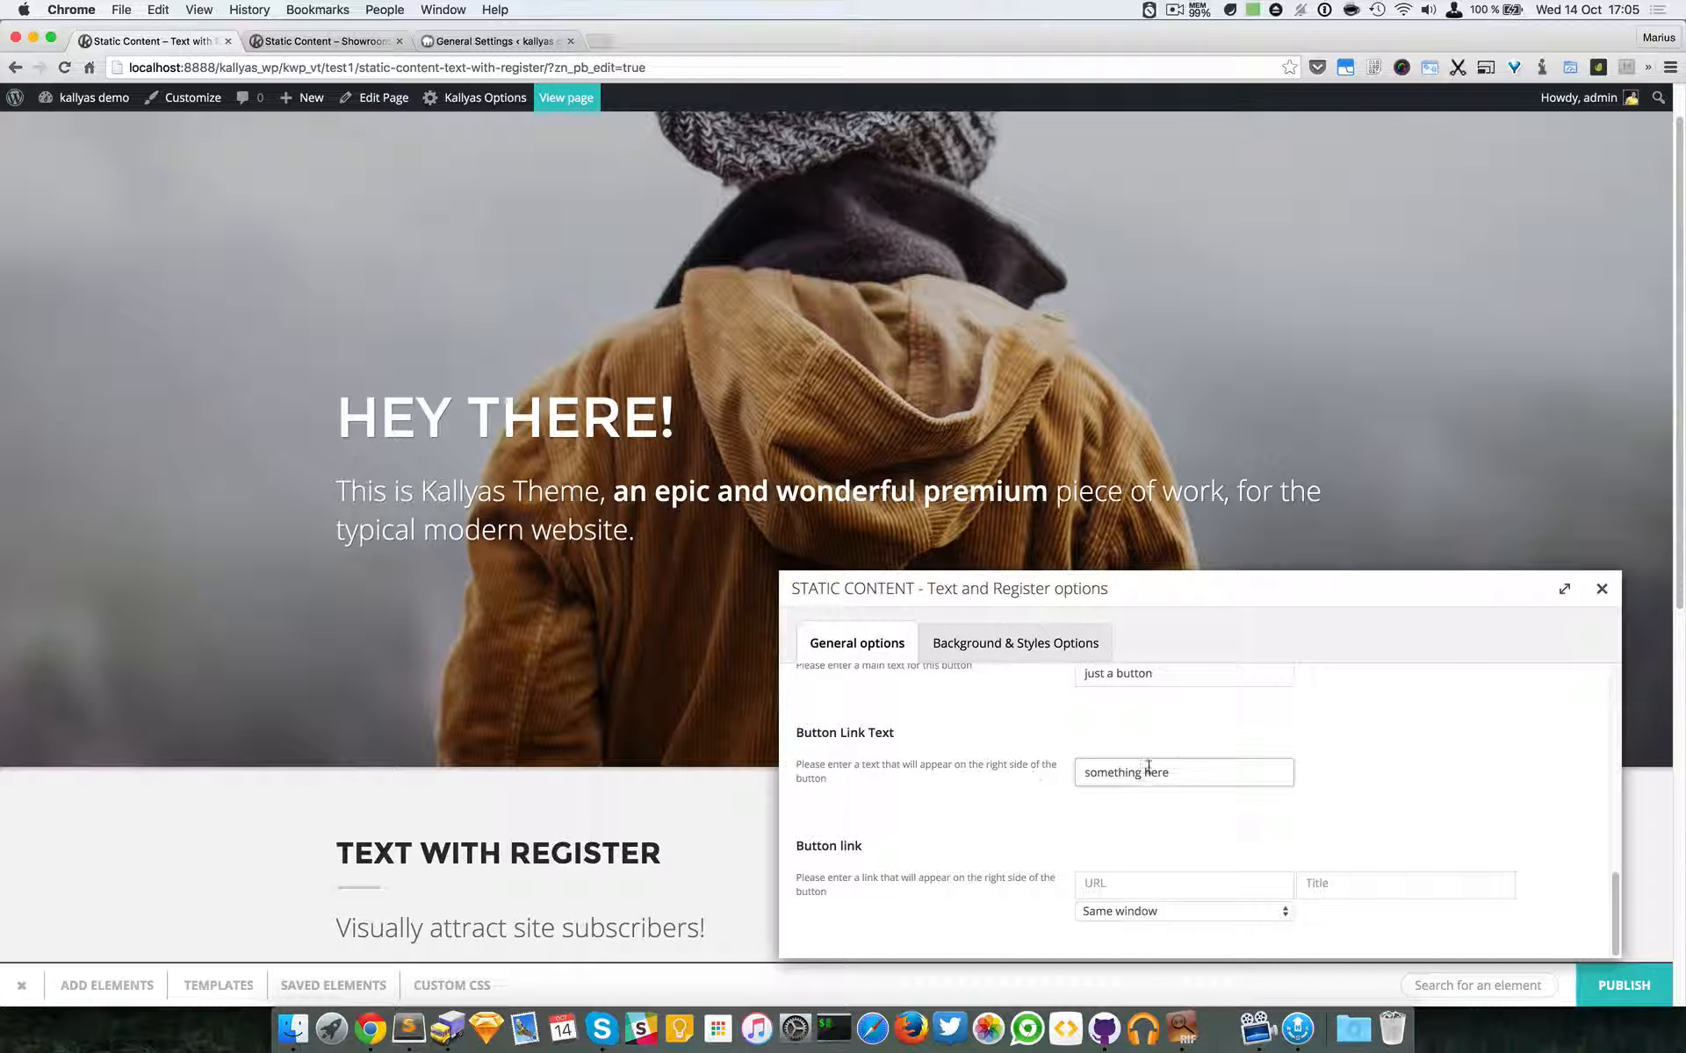
{"action": "left_click_drag", "start_coordinate": [1087, 772], "coordinate": [1222, 774]}
{"action": "left_click", "coordinate": [1222, 773]}
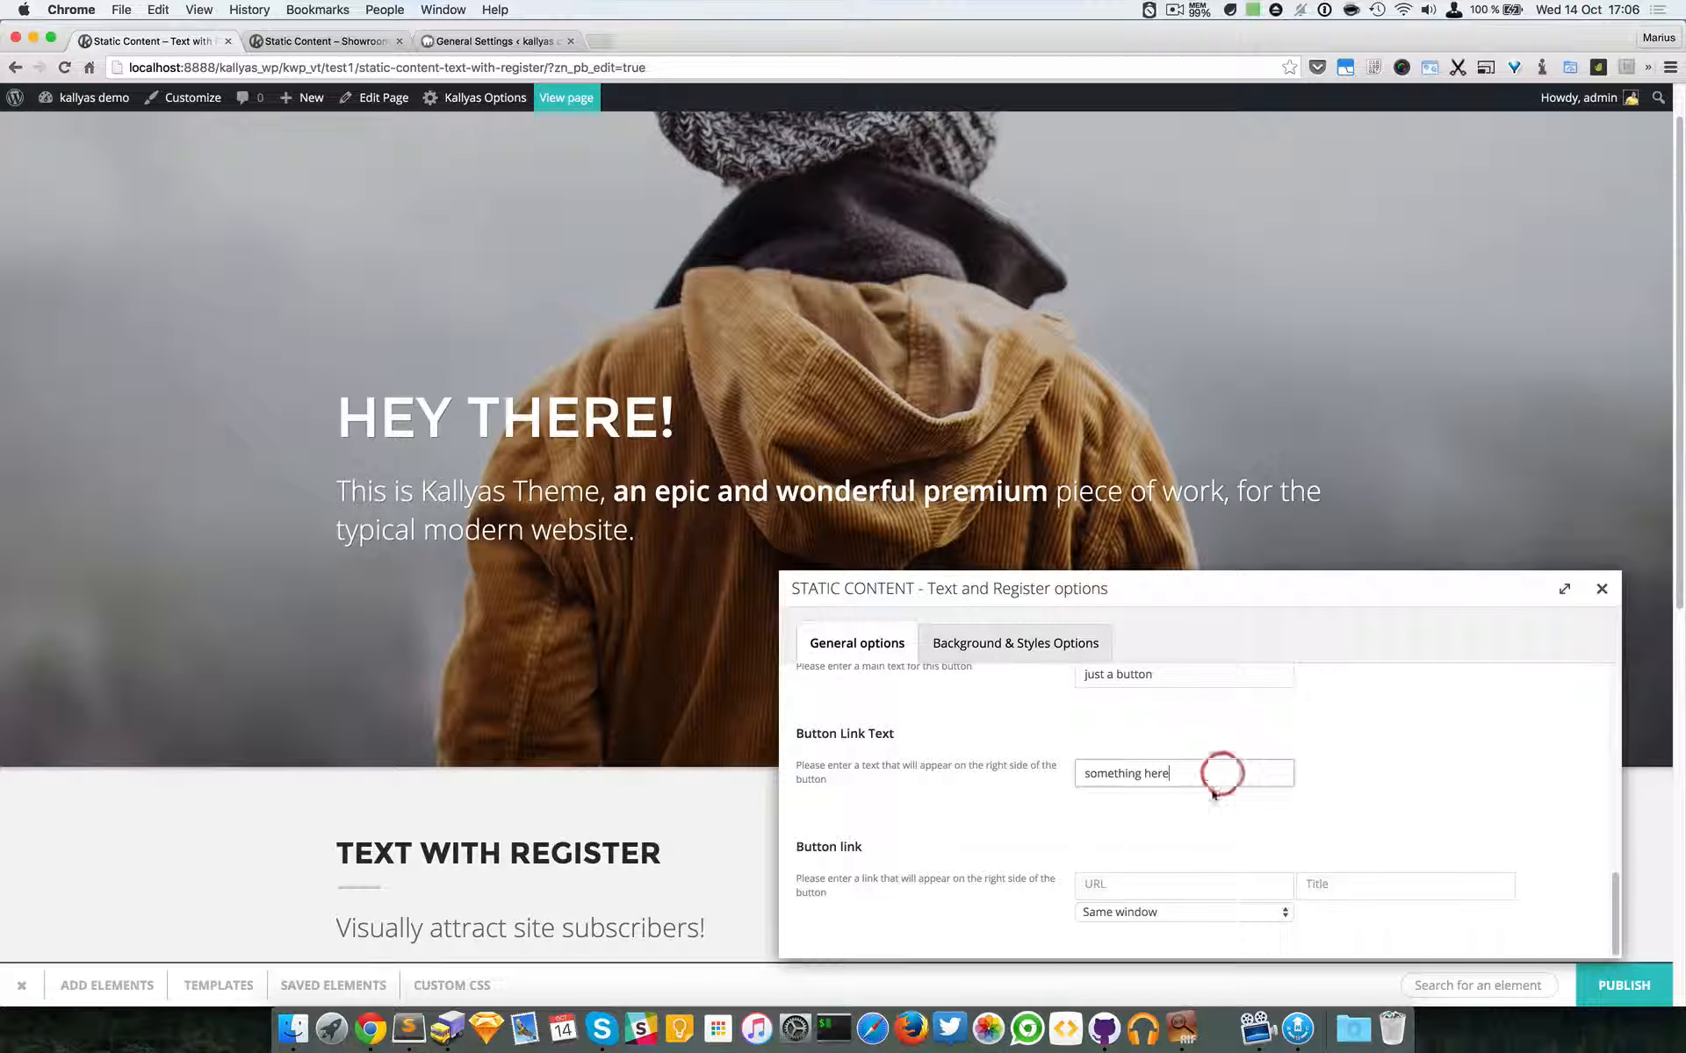
- Set the Button link URL to #, close the element's options, and check the button in the hero scene
{"action": "left_click", "coordinate": [1148, 876]}
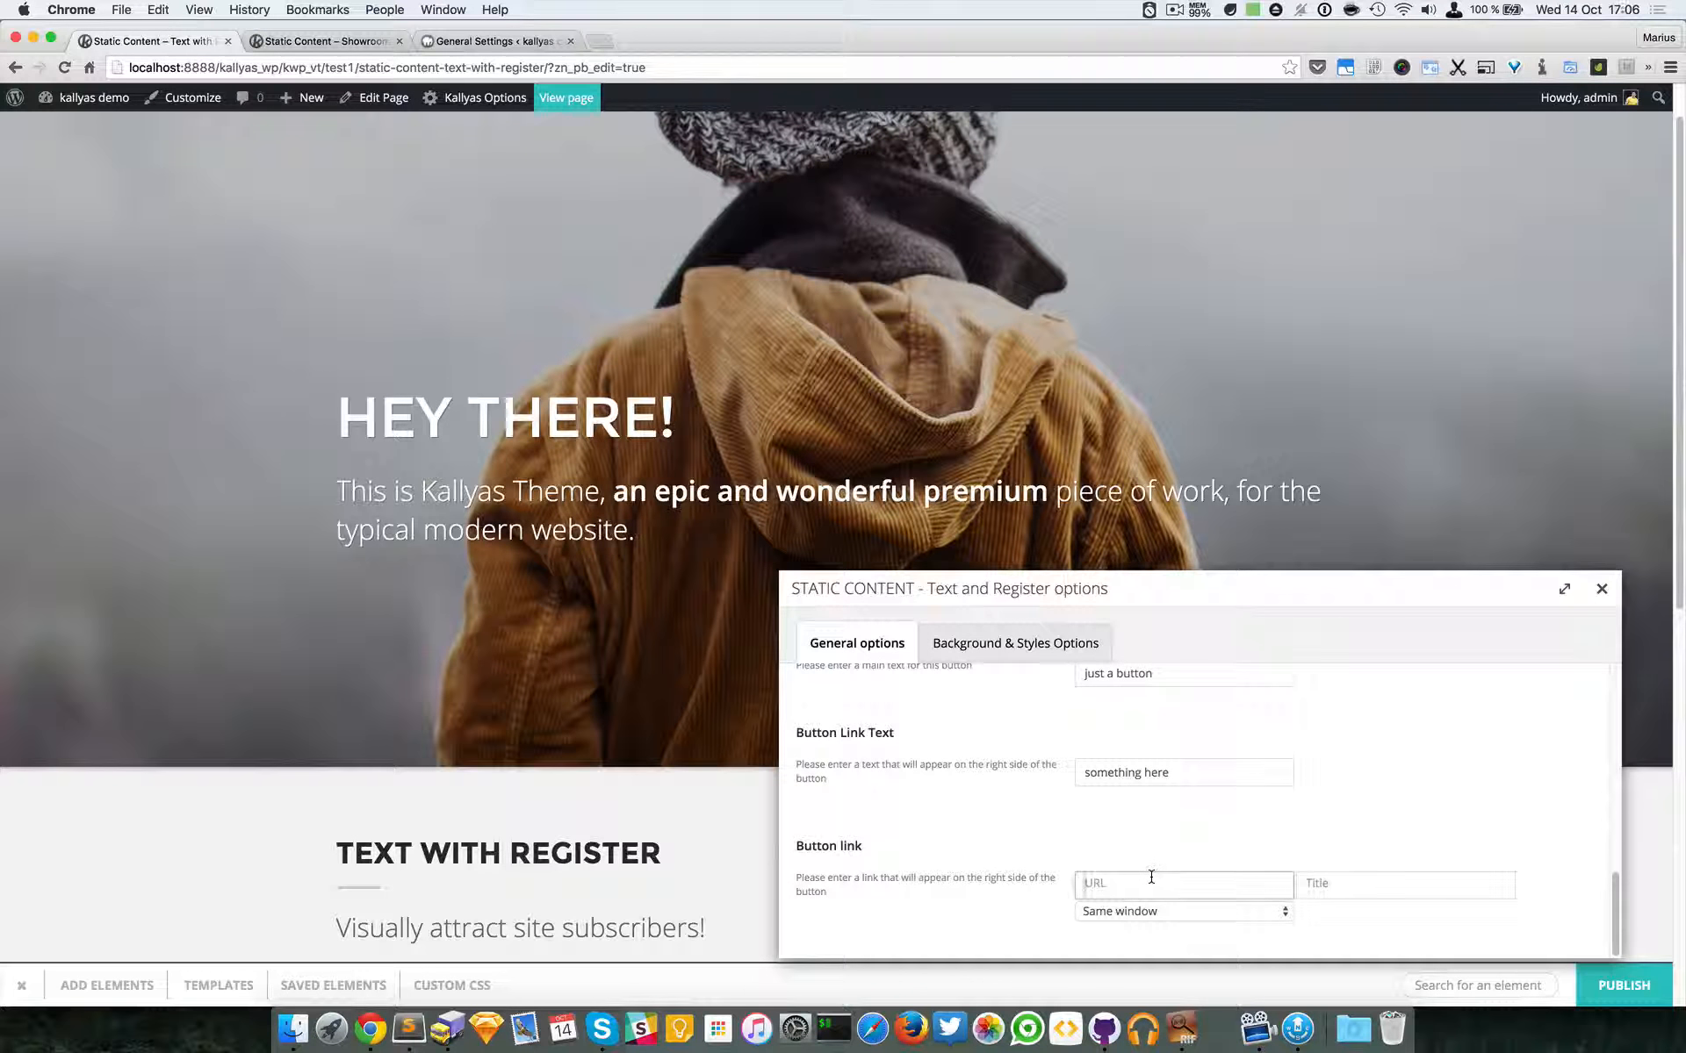
{"action": "type", "text": "#"}
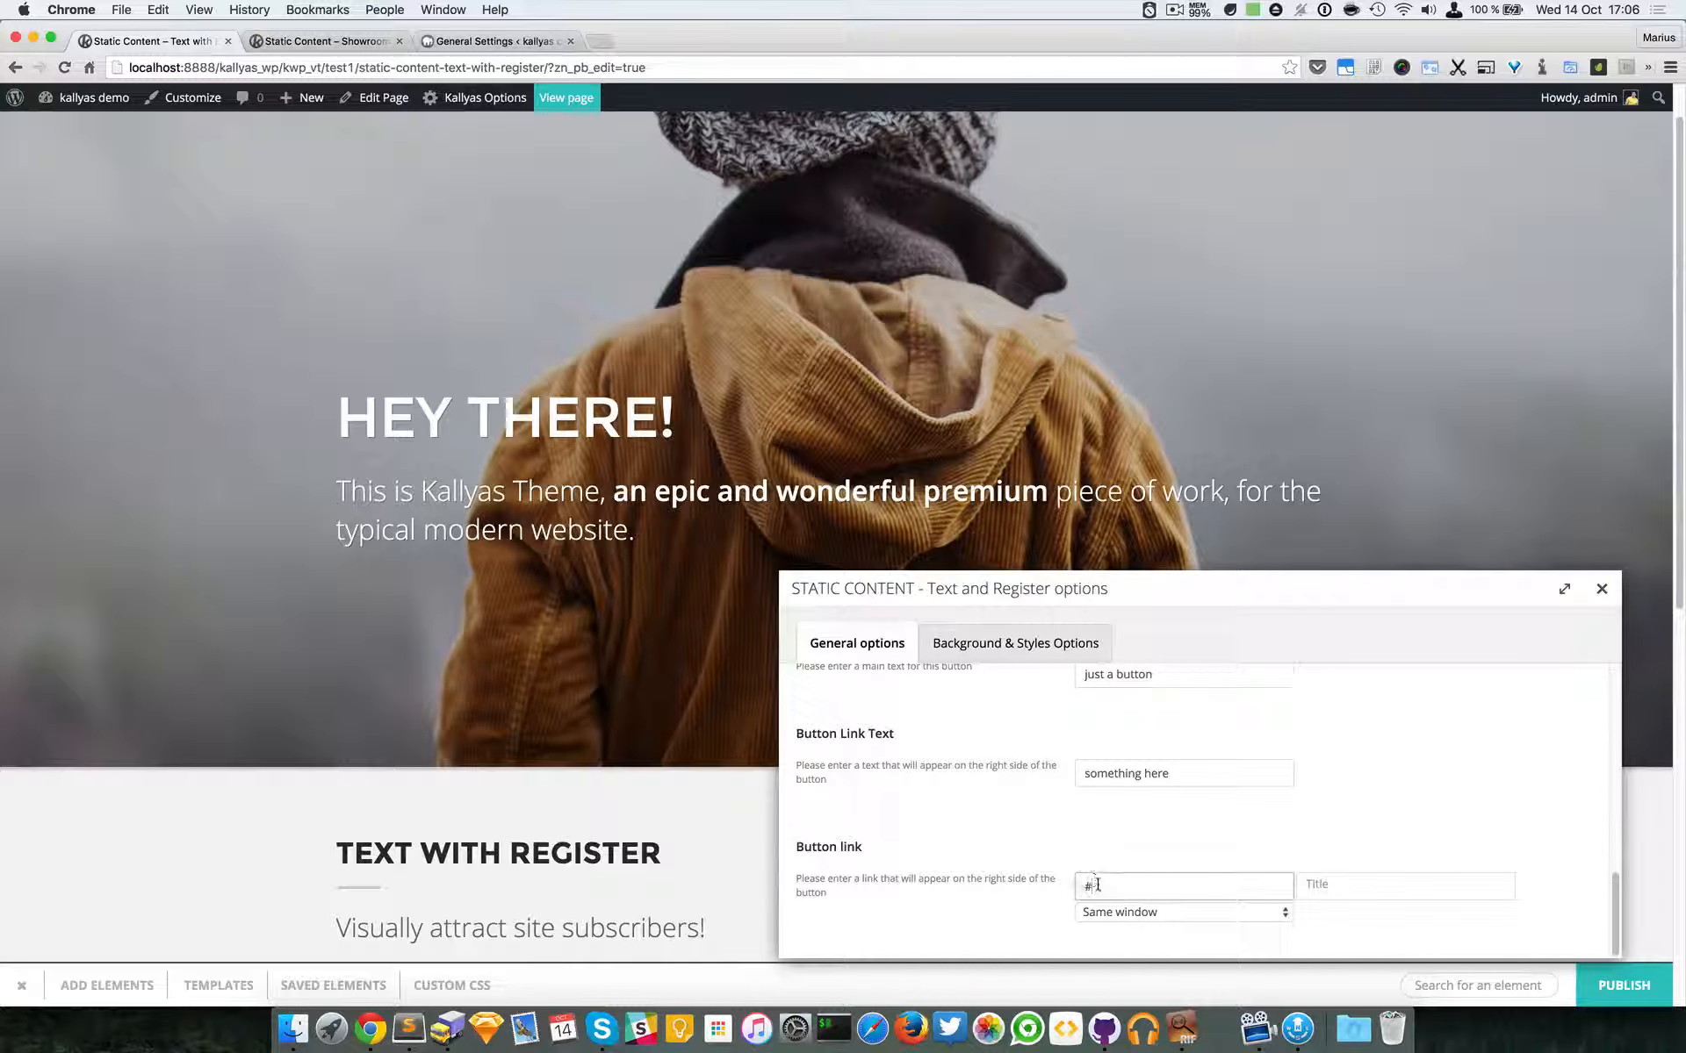
{"action": "left_click", "coordinate": [1601, 589]}
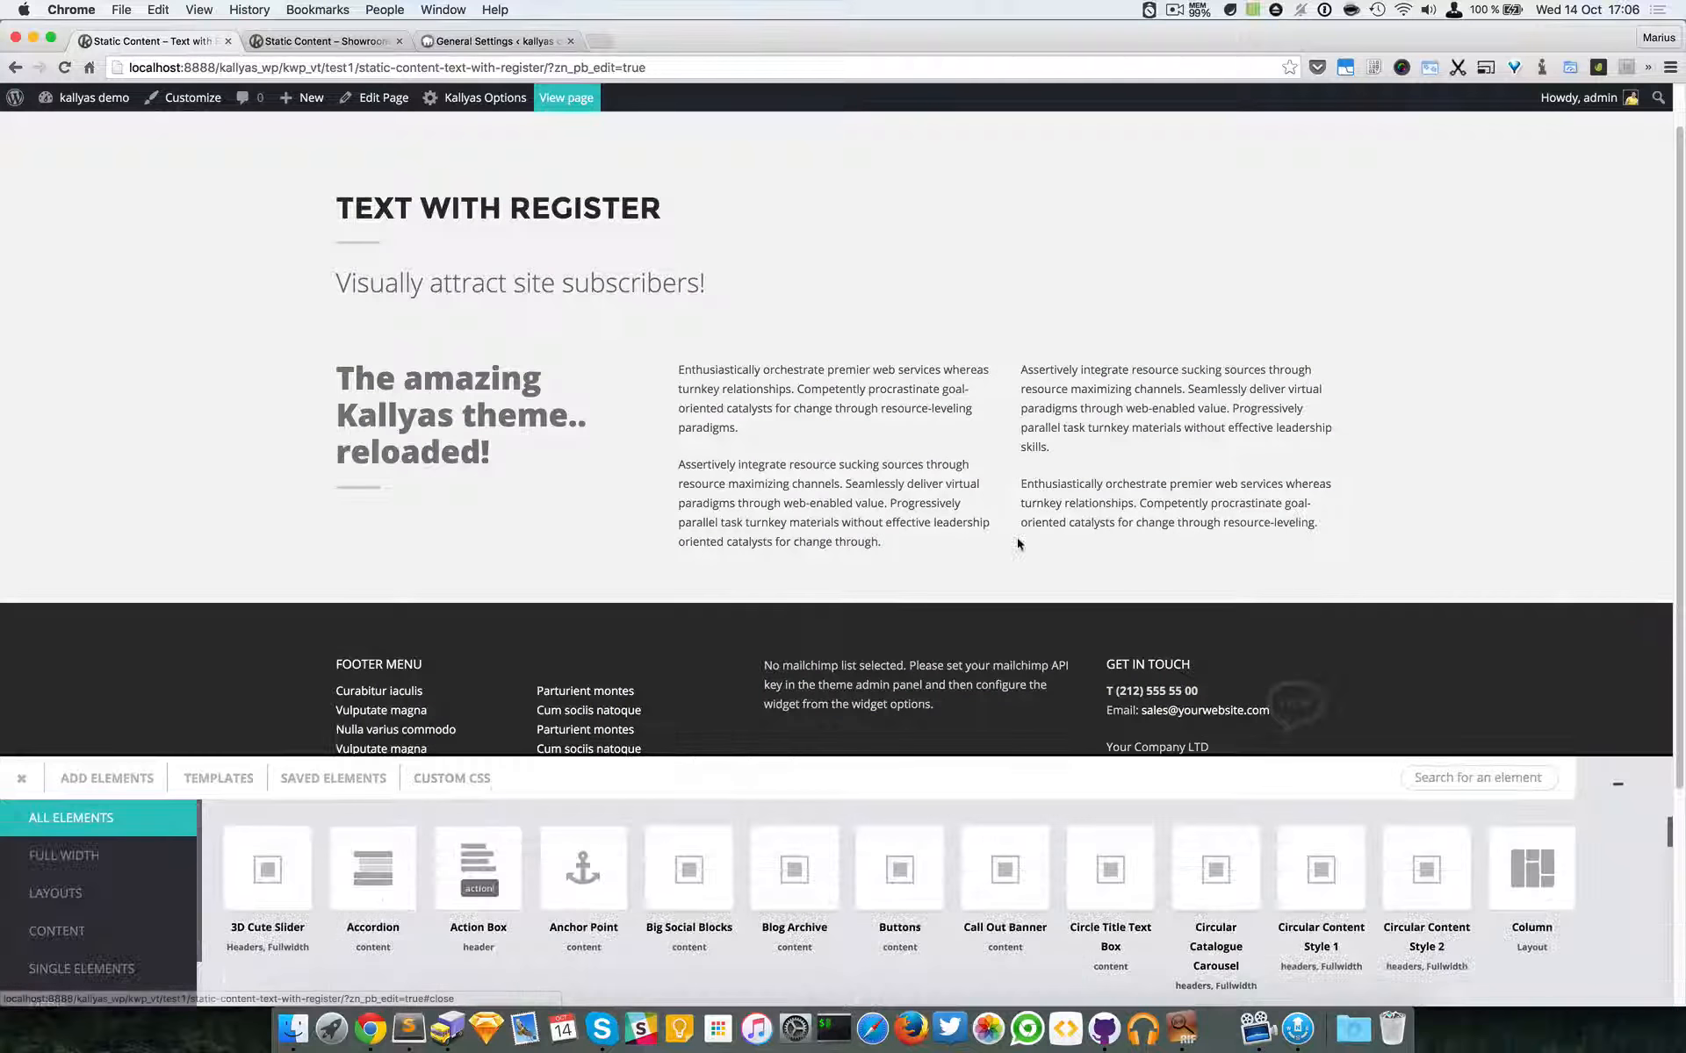
{"action": "scroll", "coordinate": [1016, 539], "scroll_direction": "down", "scroll_amount": 4}
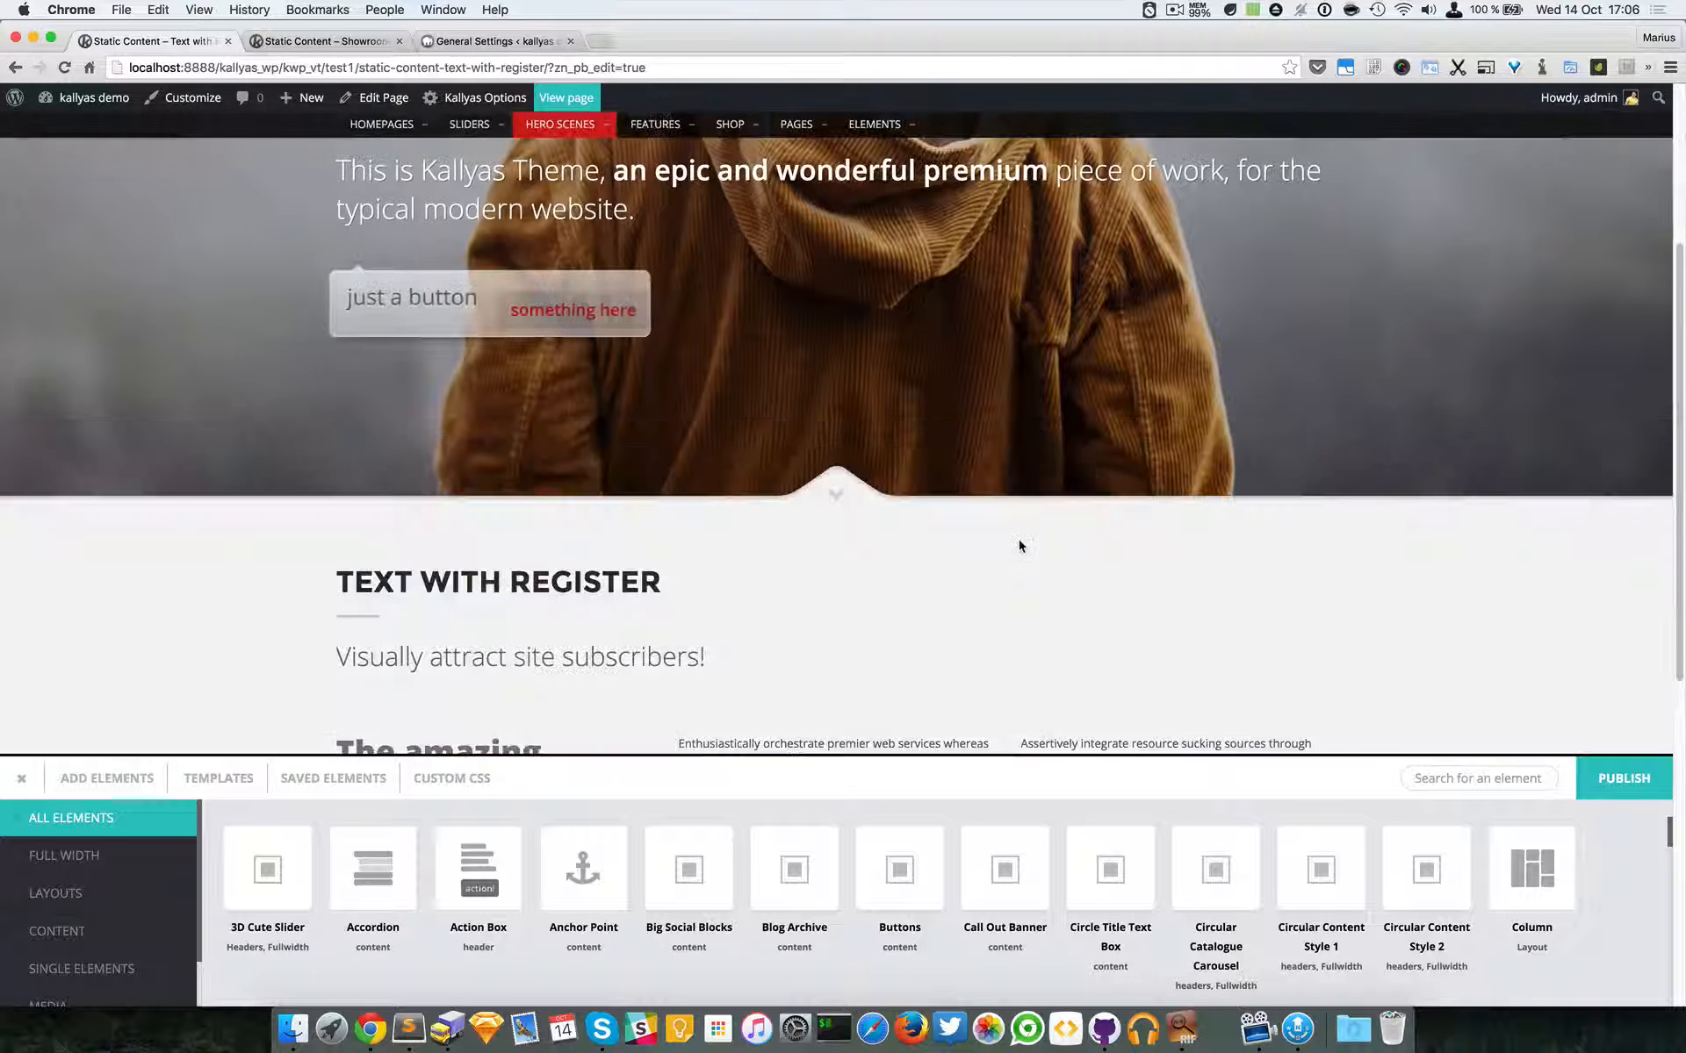
{"action": "scroll", "coordinate": [1018, 539], "scroll_direction": "up", "scroll_amount": 1}
{"action": "scroll", "coordinate": [1018, 540], "scroll_direction": "up", "scroll_amount": 3}
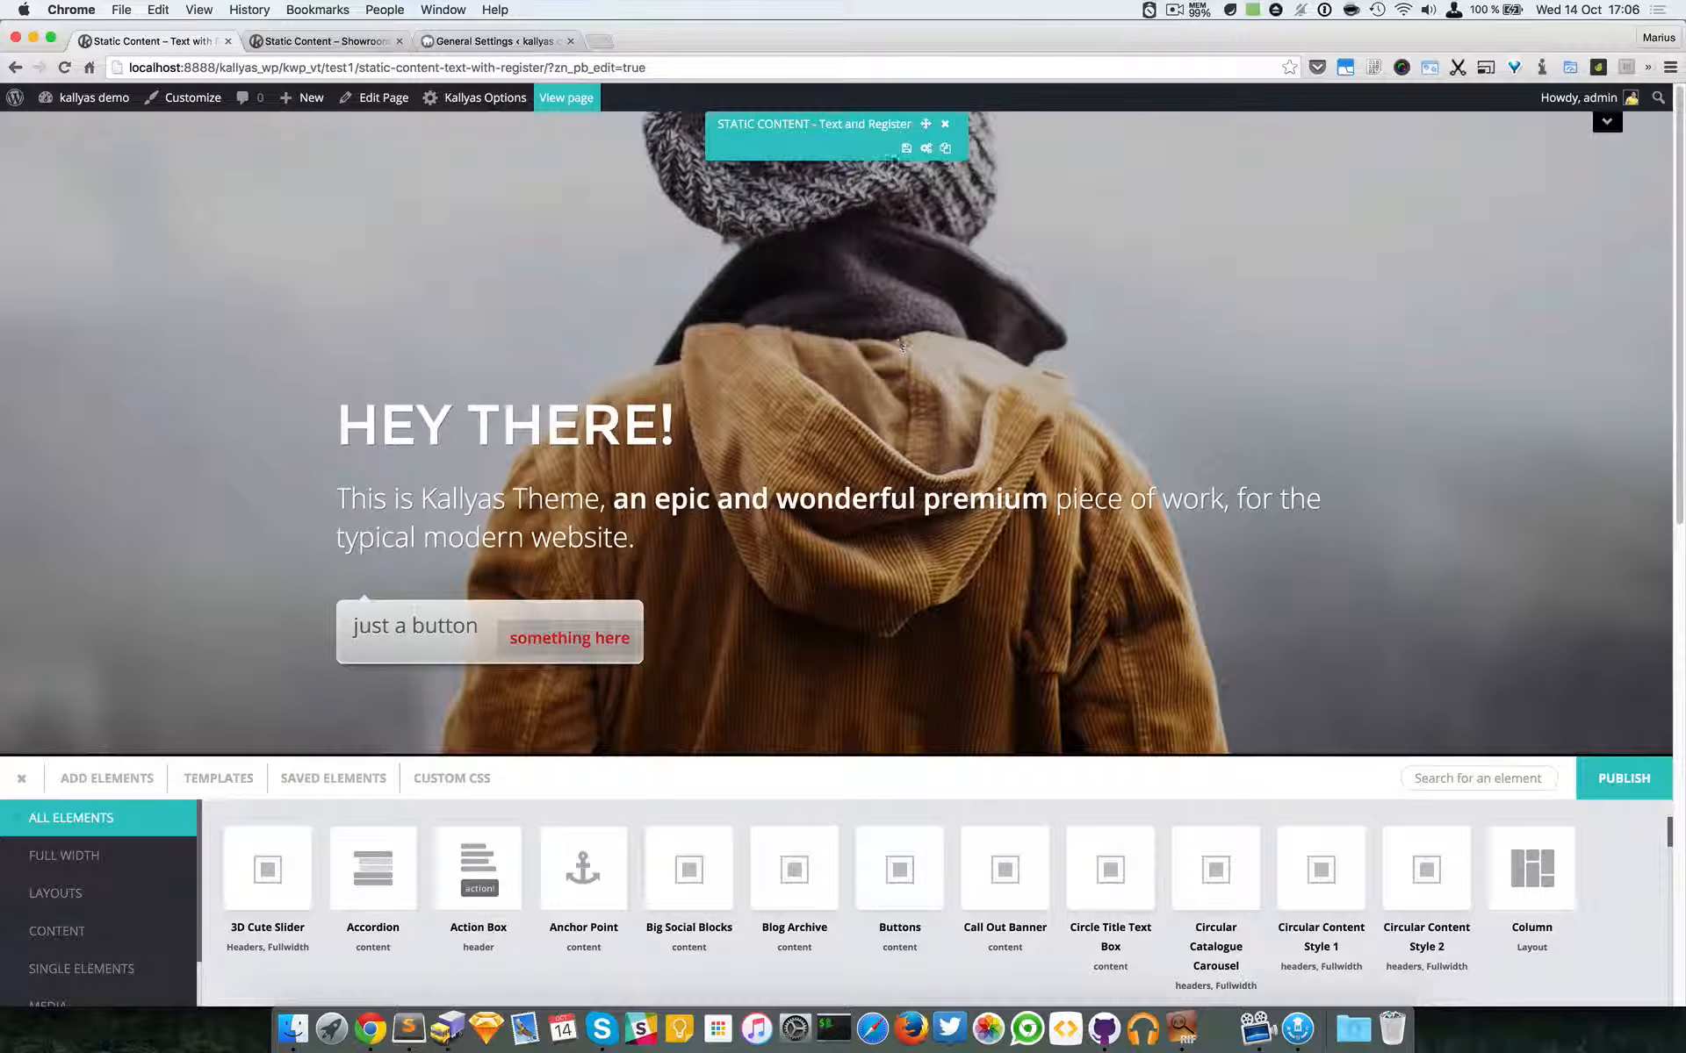
- Reopen the Text and Register element's options and set the Button Link Text to "BUY NOW"
{"action": "left_click", "coordinate": [925, 149]}
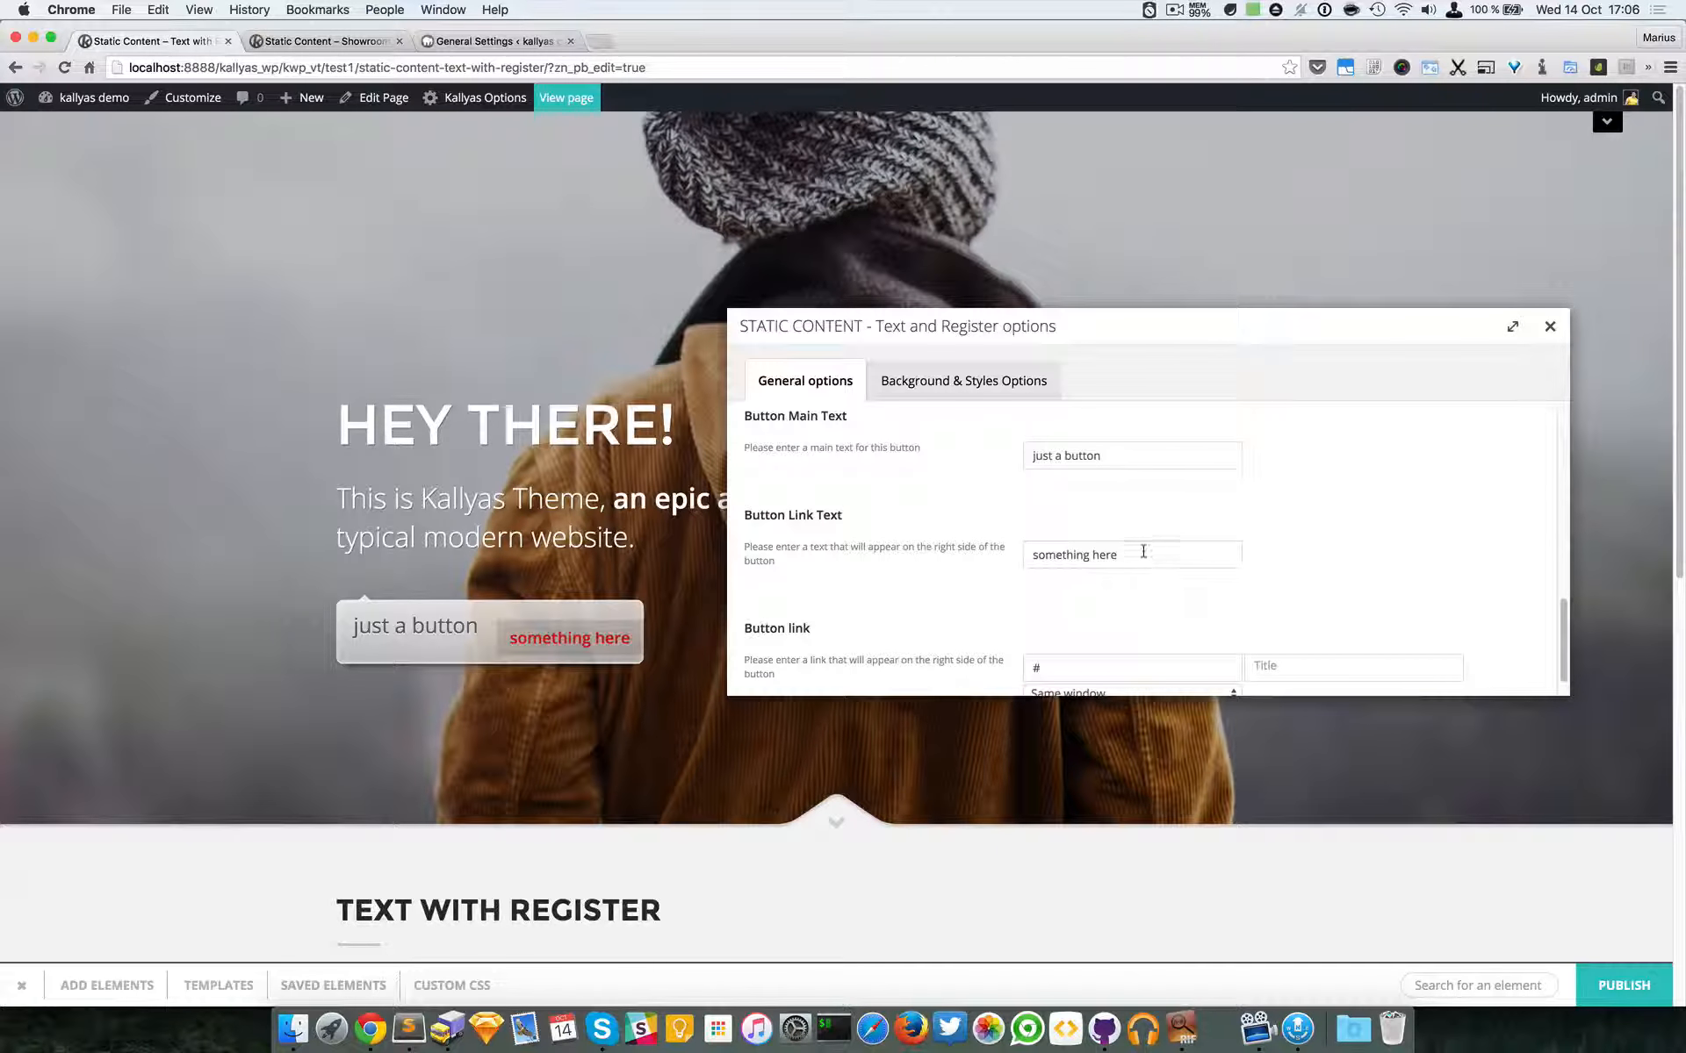
{"action": "left_click_drag", "start_coordinate": [1140, 550], "coordinate": [1007, 554]}
{"action": "type", "text": "BUY NOW"}
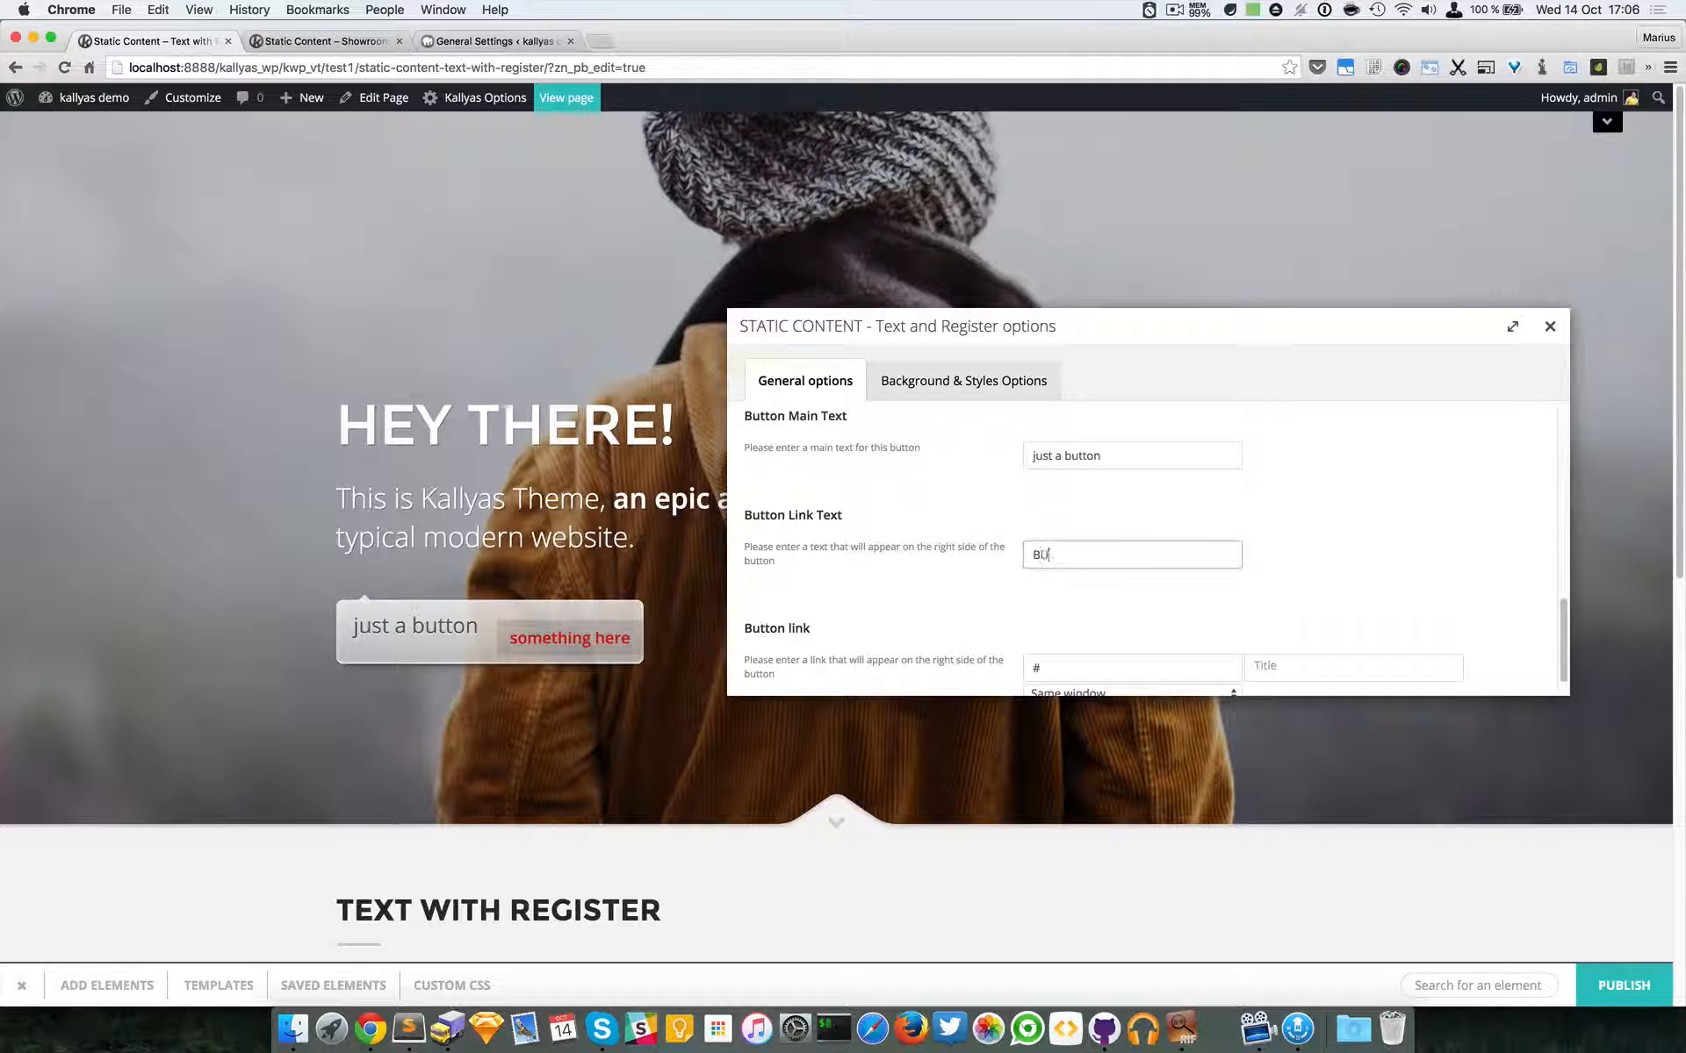
{"action": "left_click", "coordinate": [1094, 666]}
- Set the Button Main Text to "Exclusively sold on ThemeForest!" and close the element's options
{"action": "triple_click", "coordinate": [1155, 447]}
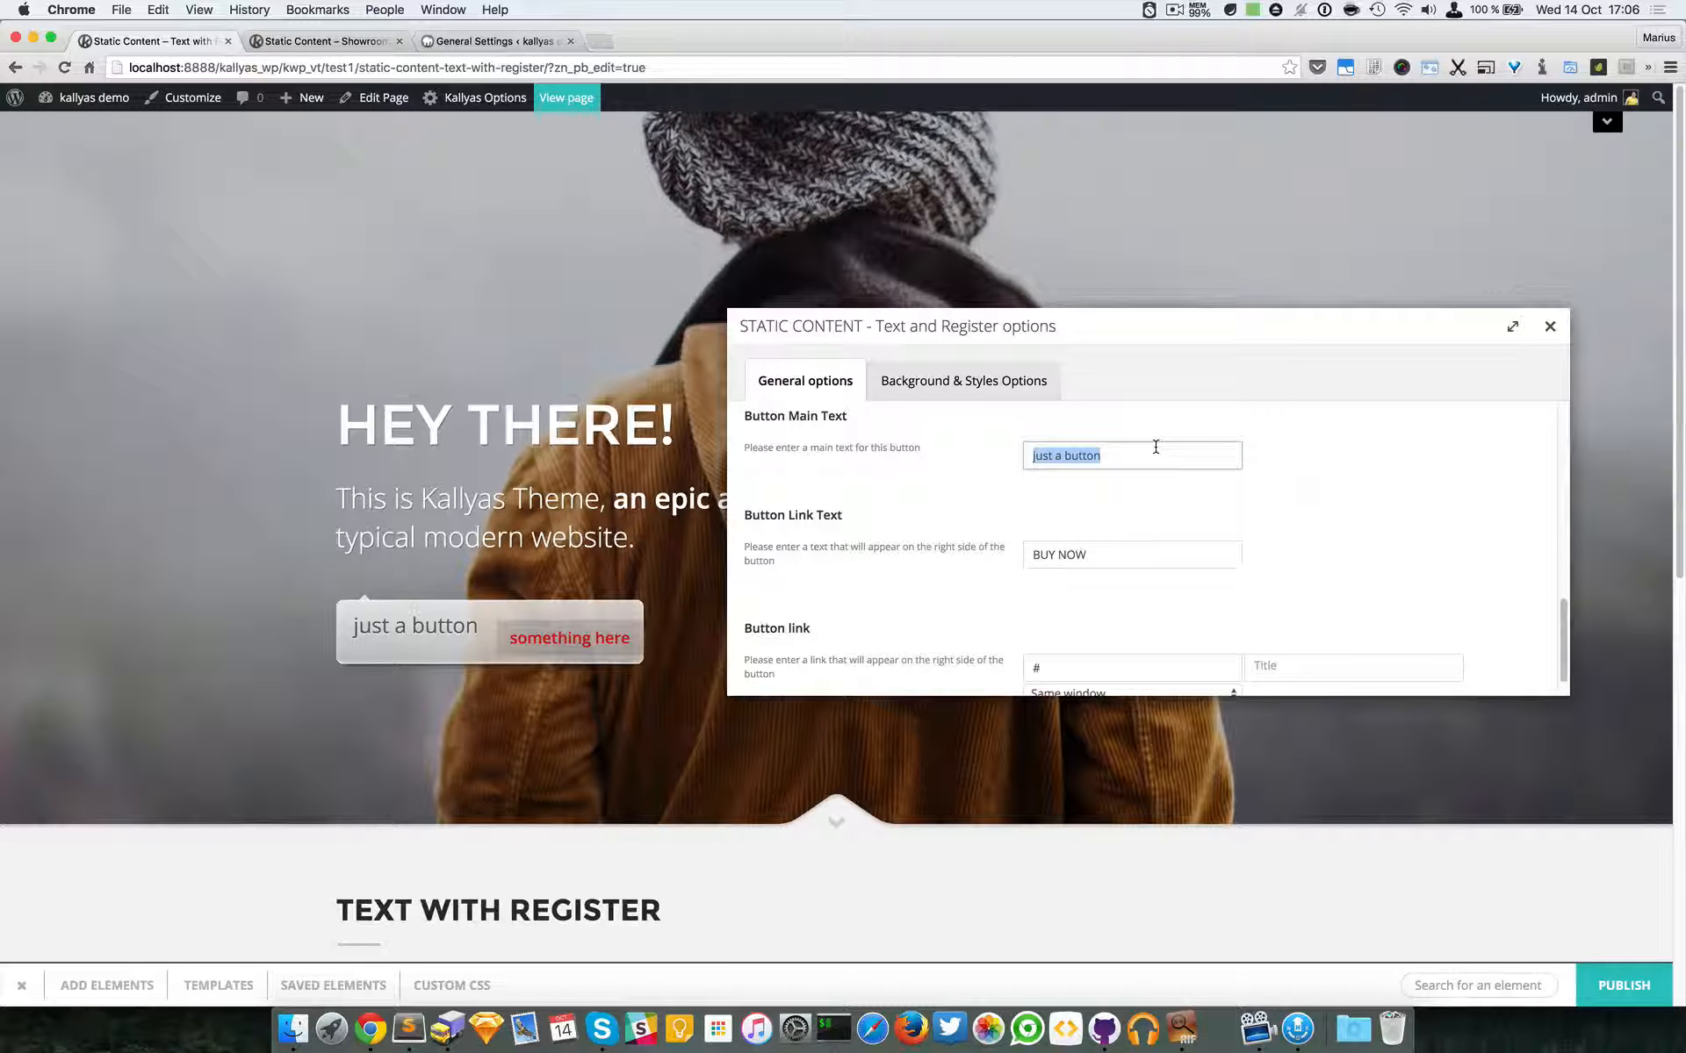
{"action": "type", "text": "EX"}
{"action": "key", "text": "BackSpace"}
{"action": "type", "text": "xclusively sold oo"}
{"action": "key", "text": "BackSpace"}
{"action": "type", "text": "n ThemeForest"}
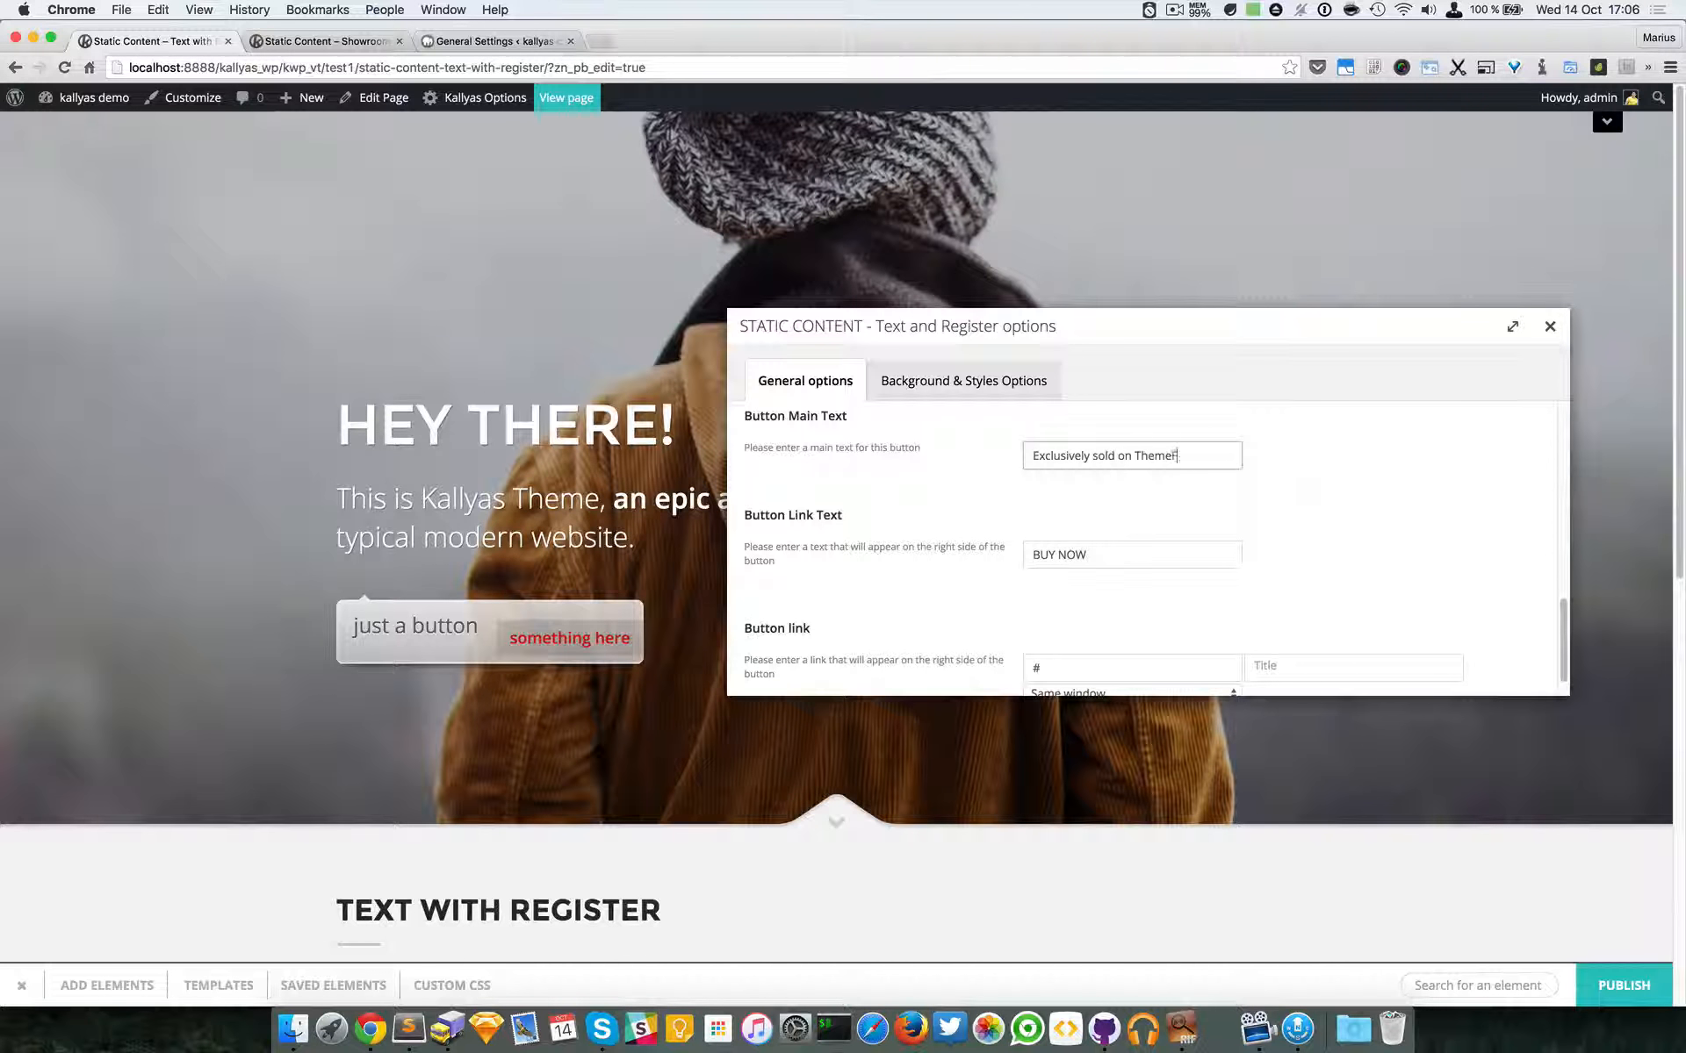
{"action": "type", "text": "!"}
{"action": "left_click", "coordinate": [1549, 326]}
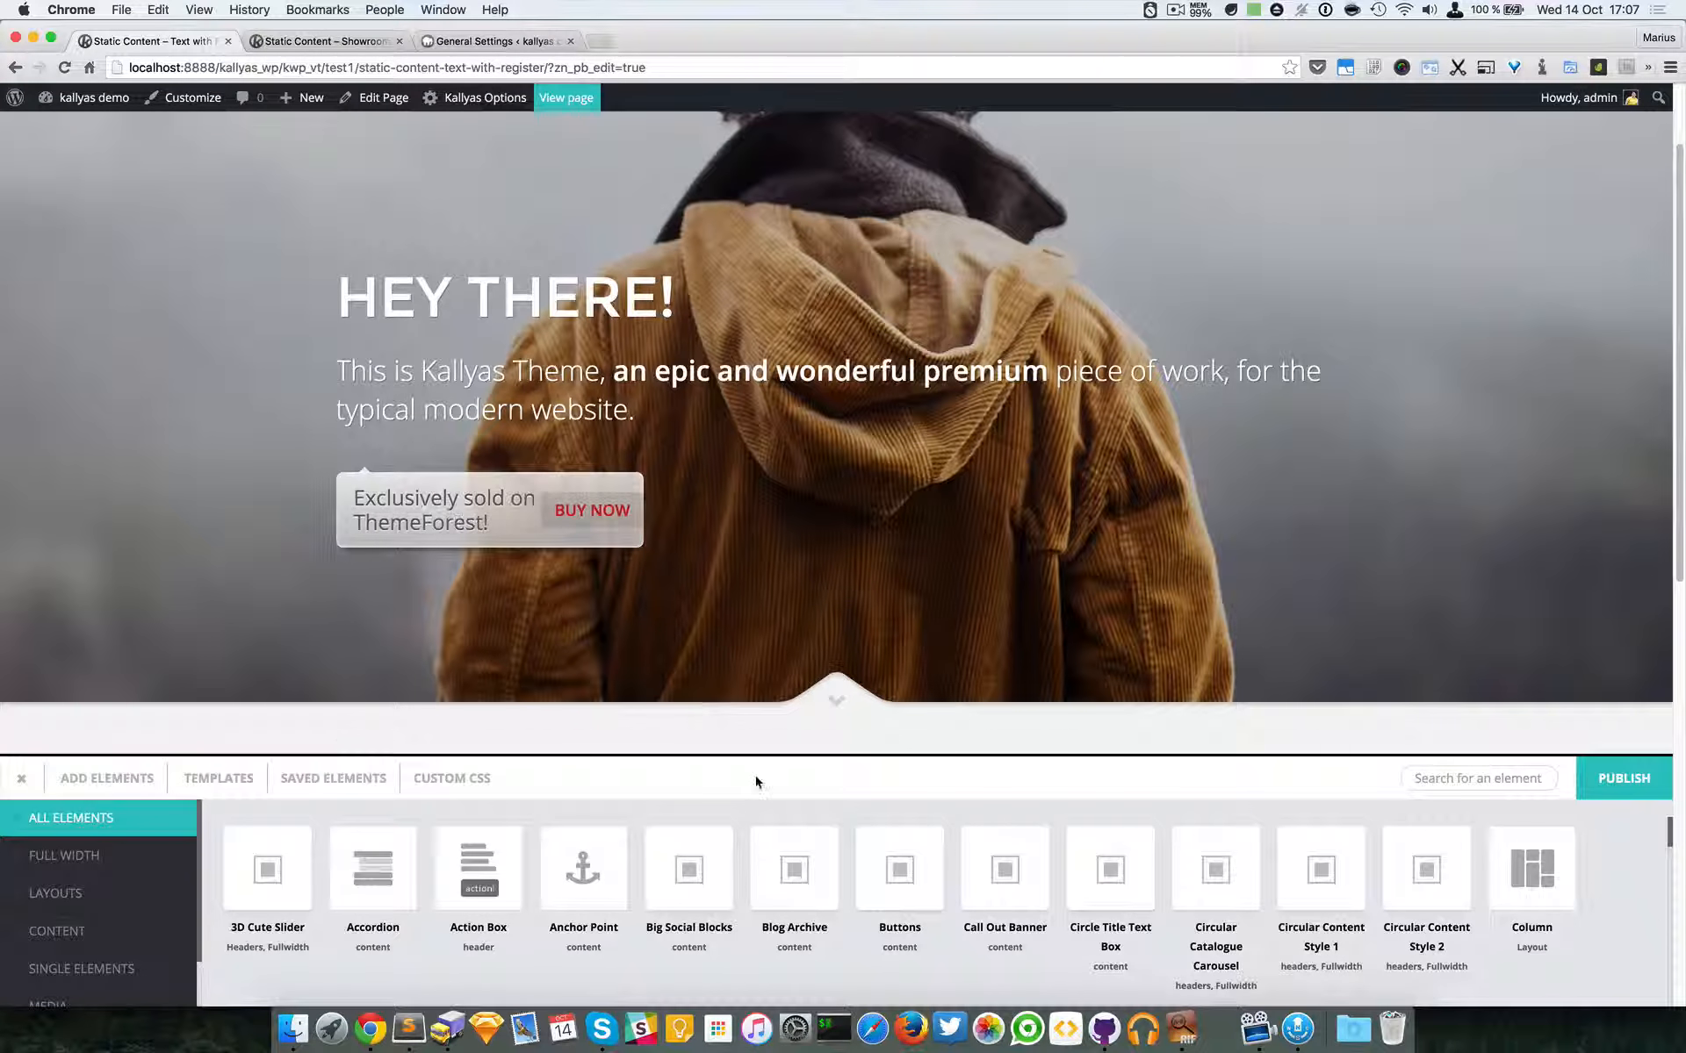
- Publish the page and reload it in the incognito window to check the hero scene's button
{"action": "scroll", "coordinate": [771, 737], "scroll_direction": "up", "scroll_amount": 2}
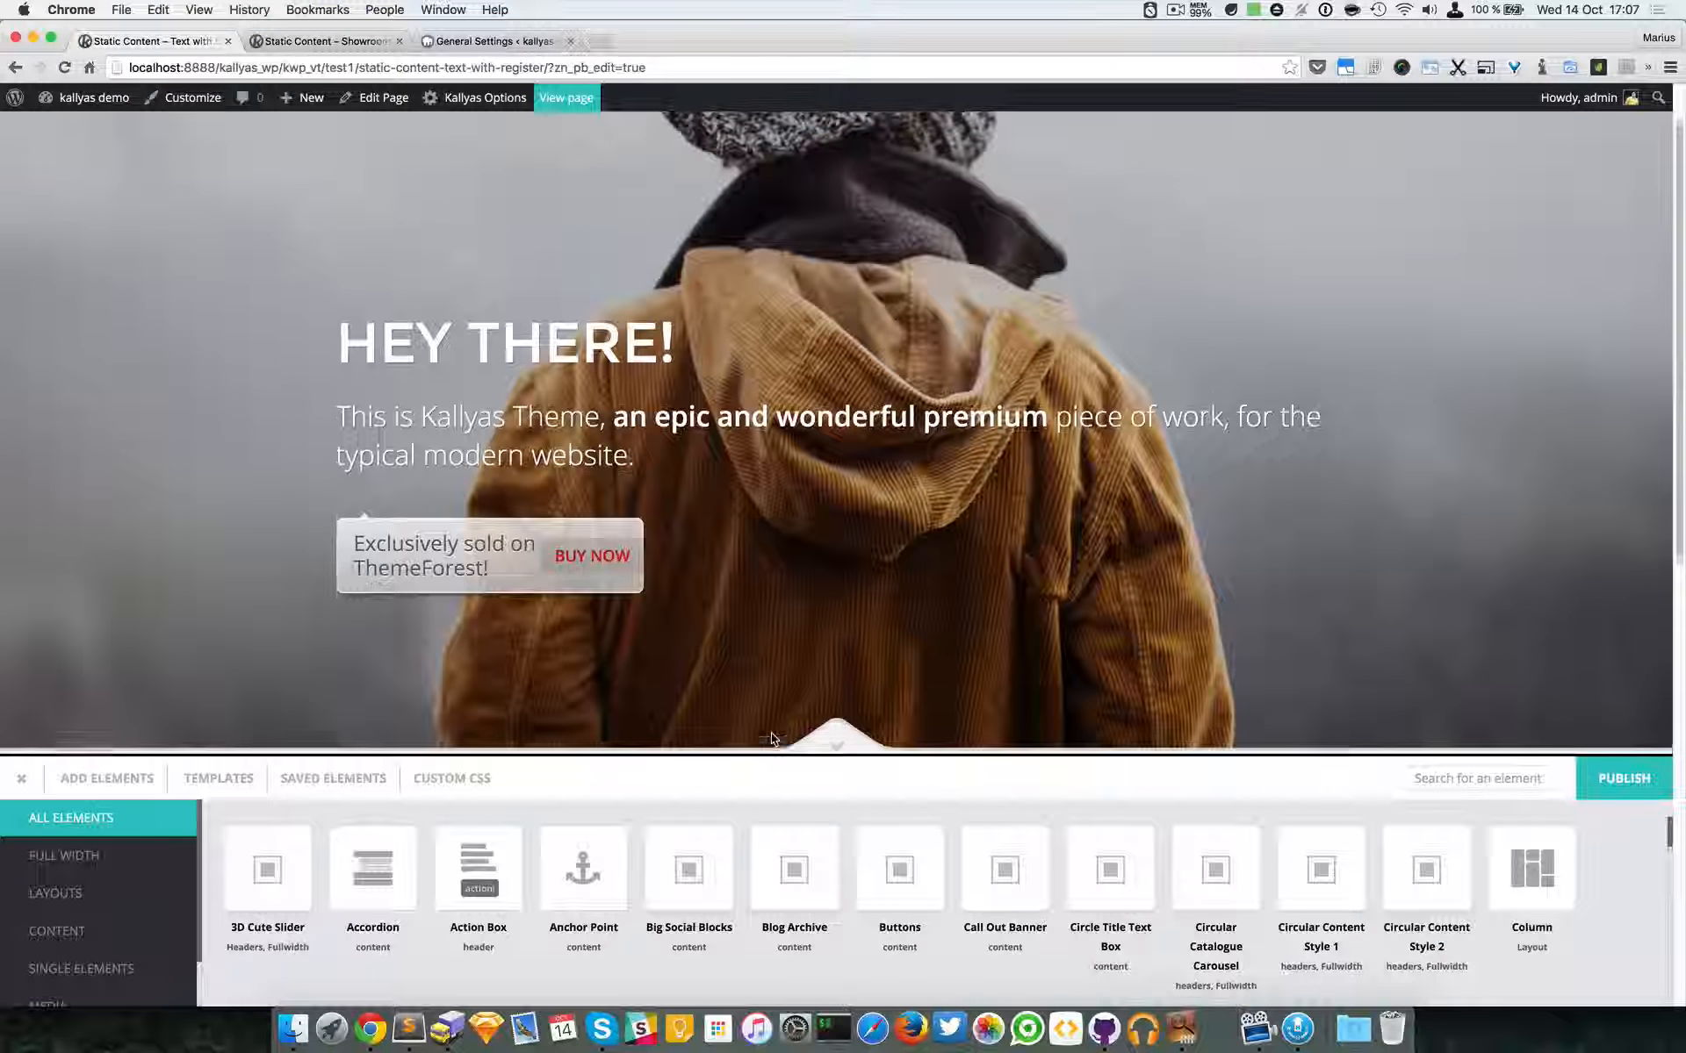
{"action": "scroll", "coordinate": [772, 739], "scroll_direction": "up", "scroll_amount": 2}
{"action": "left_click", "coordinate": [1604, 782]}
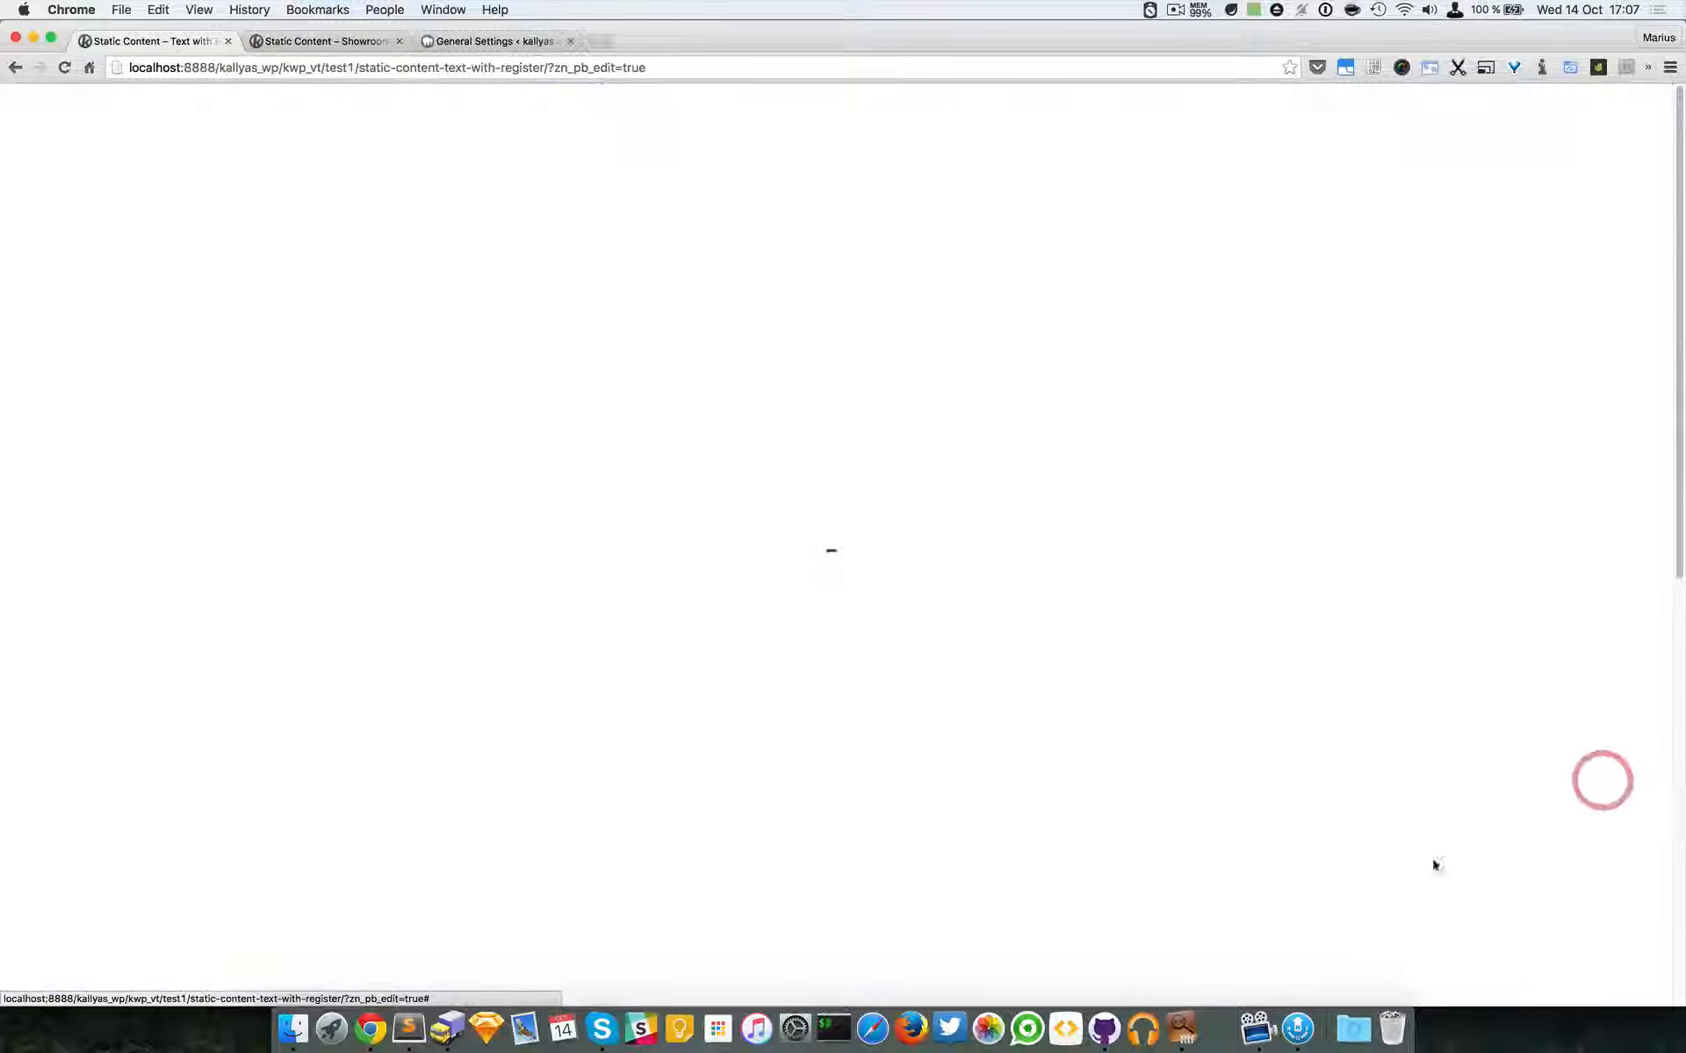
{"action": "key", "text": "ctrl+Up"}
{"action": "left_click", "coordinate": [1290, 397]}
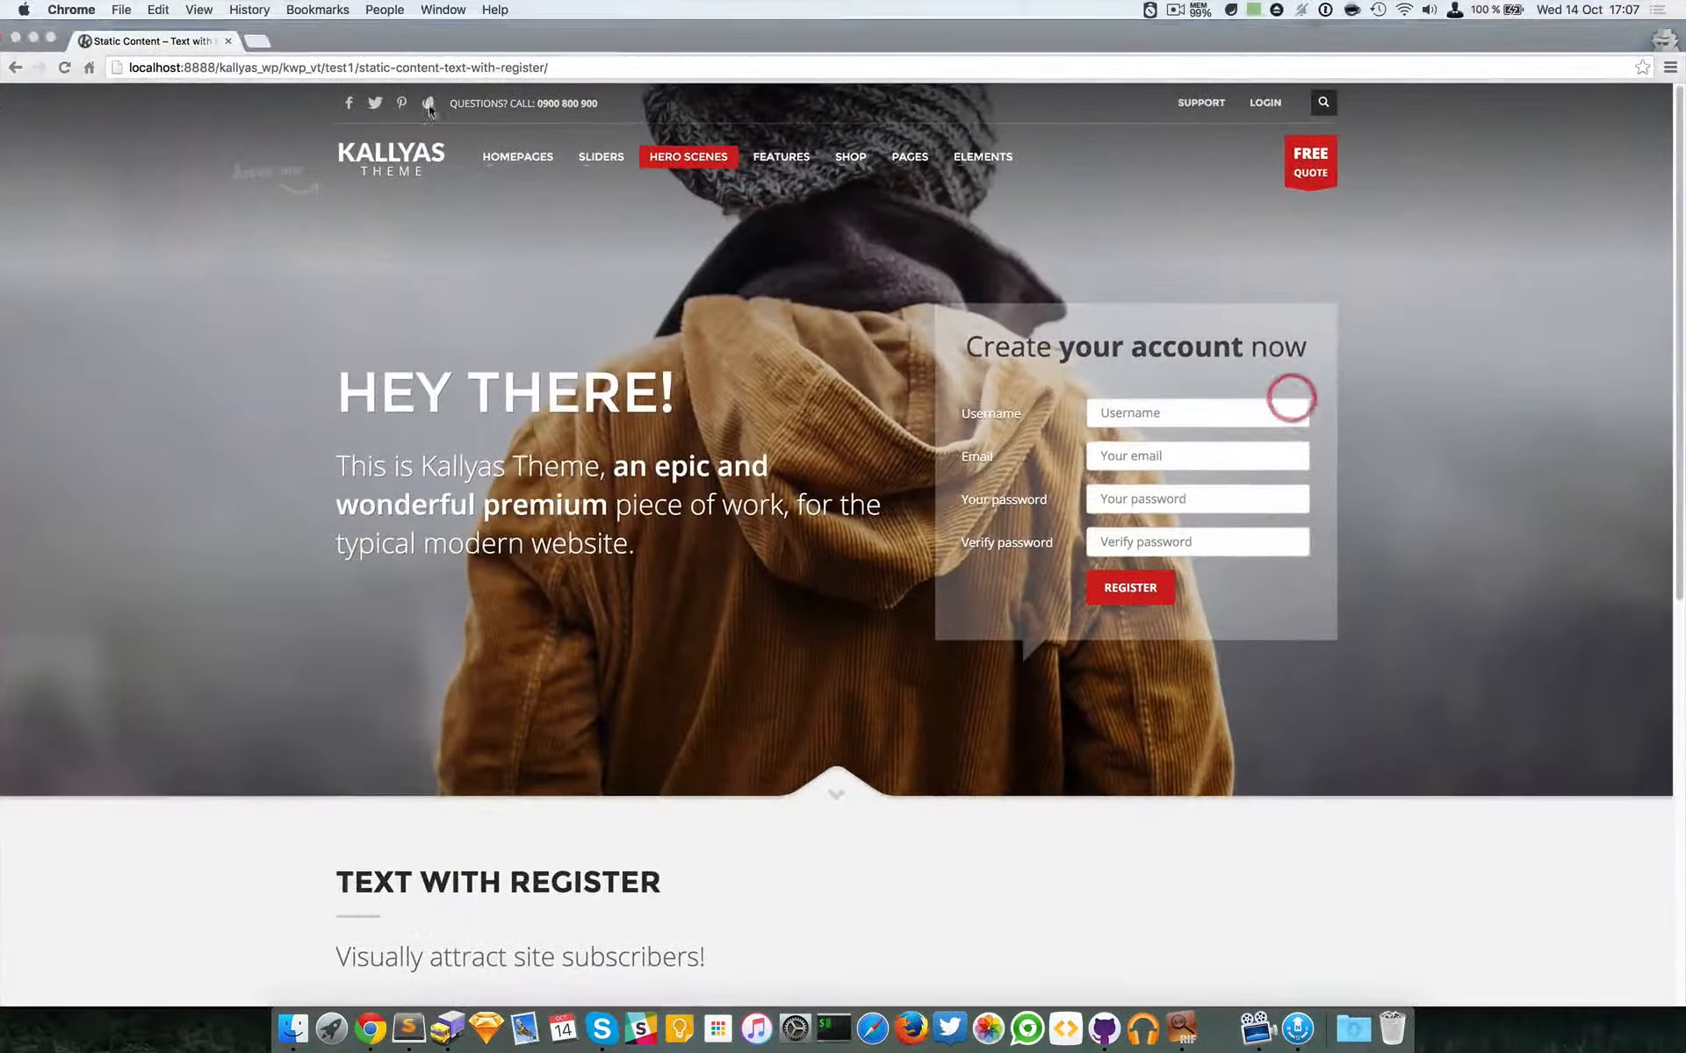
{"action": "key", "text": "super+r"}
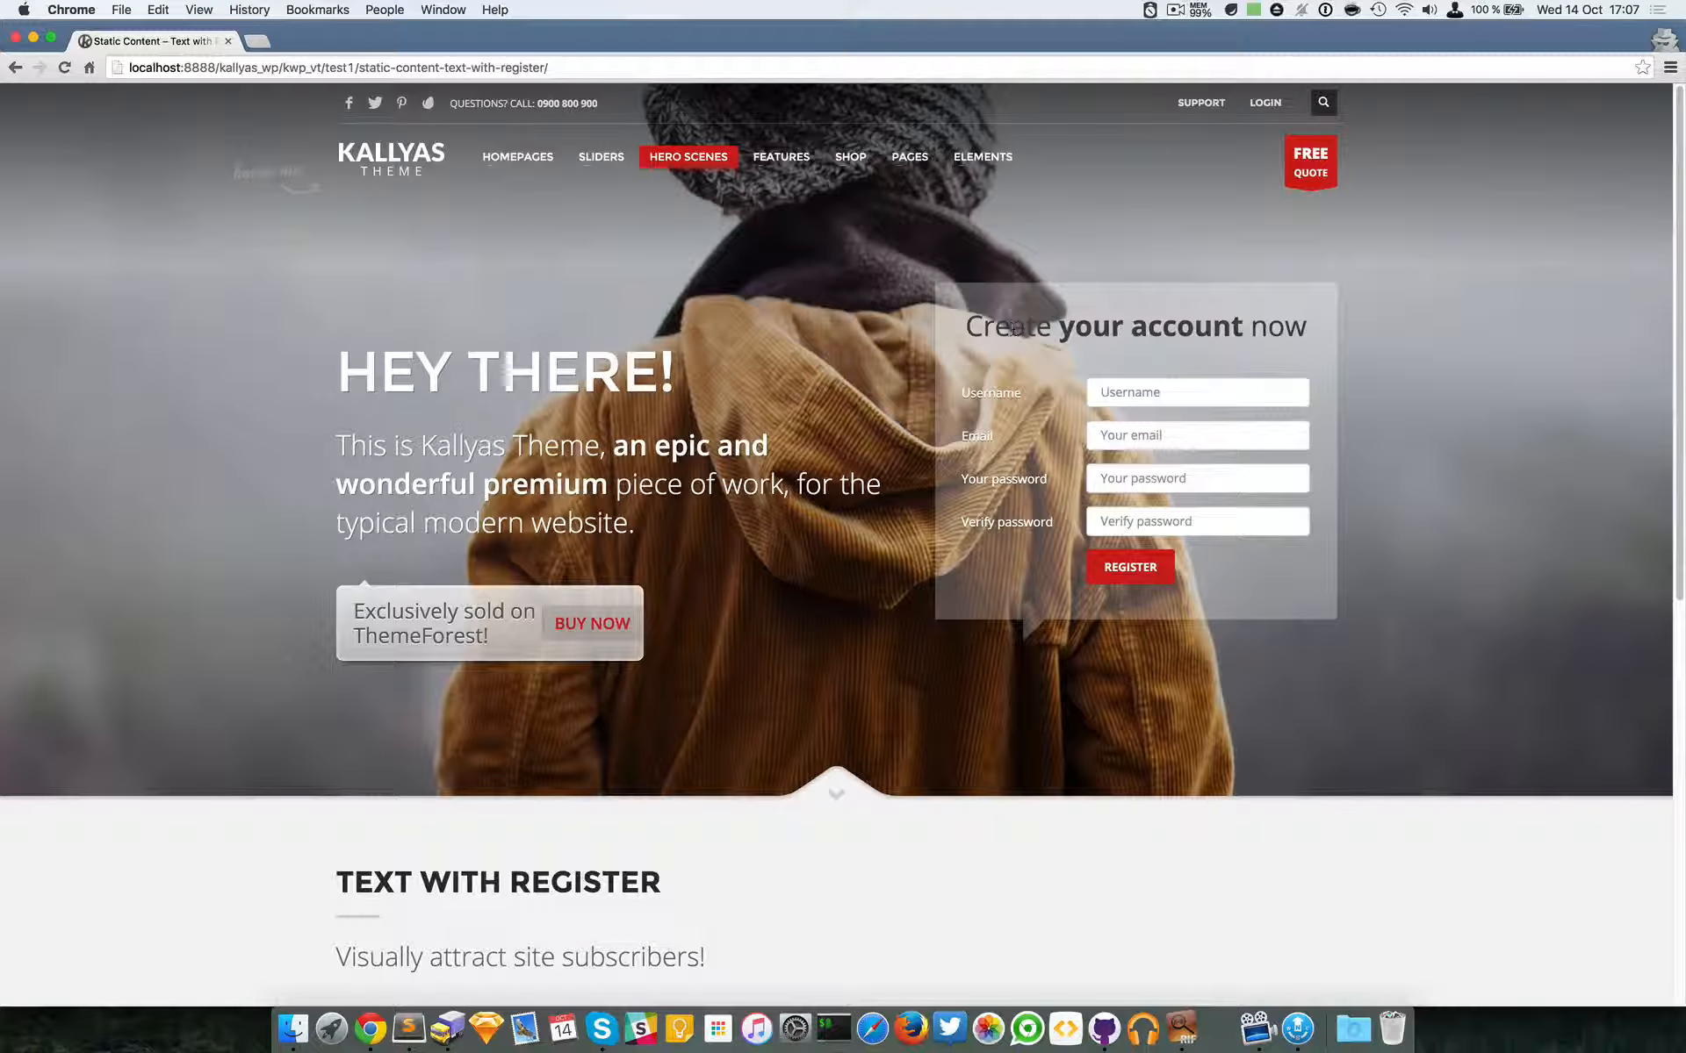
- Return to the page builder window, reopen the Text and Register element's options, and review its Background & Styles Options
{"action": "key", "text": "ctrl+Down"}
{"action": "left_click", "coordinate": [1058, 390]}
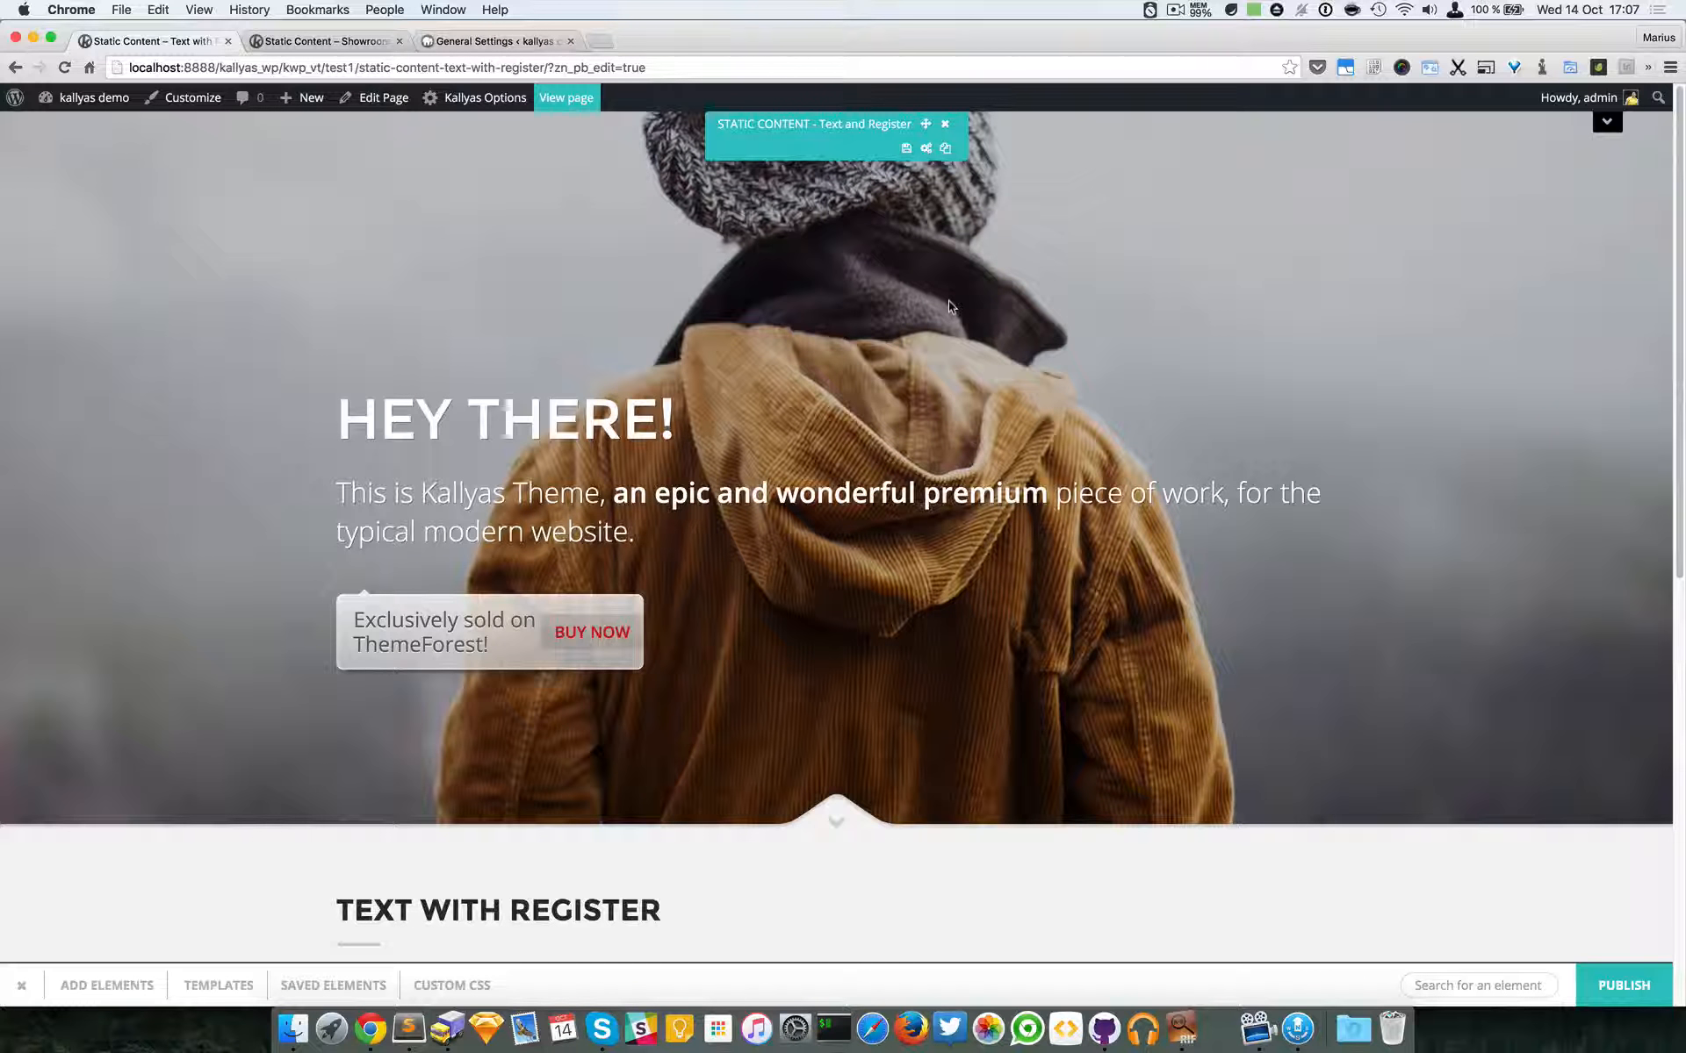
{"action": "left_click", "coordinate": [927, 149]}
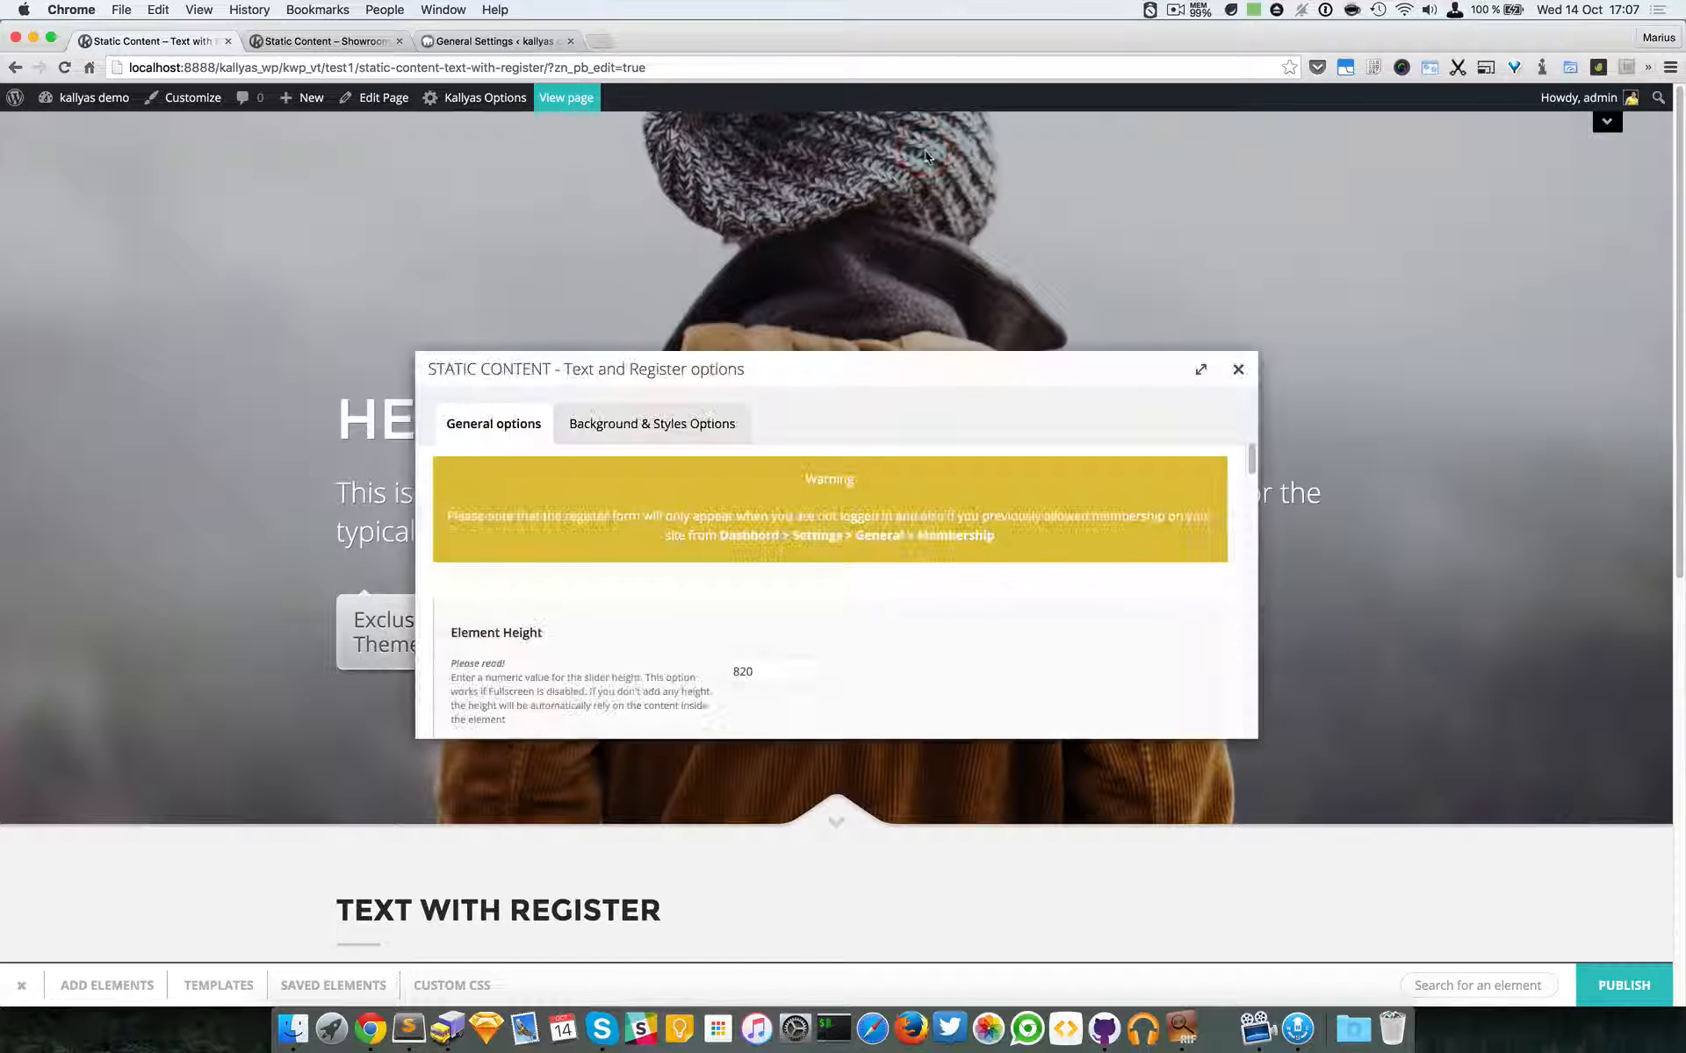
{"action": "scroll", "coordinate": [696, 470], "scroll_direction": "down", "scroll_amount": 5}
{"action": "scroll", "coordinate": [697, 470], "scroll_direction": "up", "scroll_amount": 5}
{"action": "left_click", "coordinate": [645, 425]}
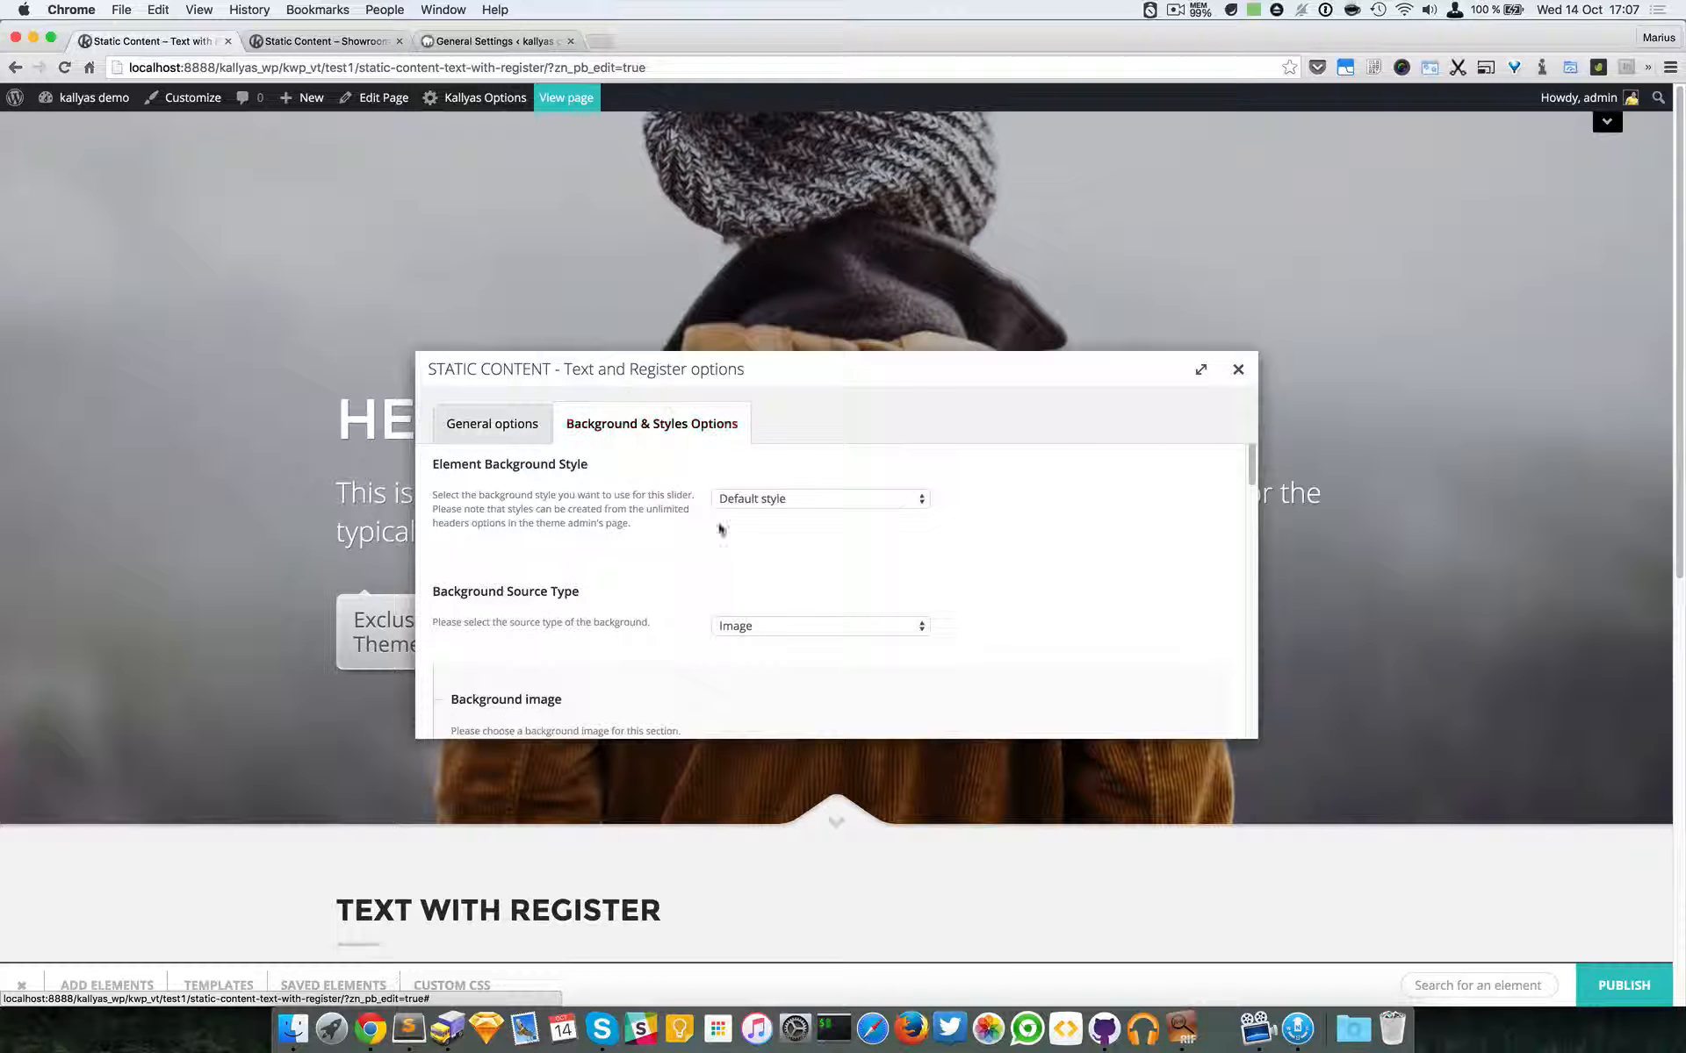
{"action": "scroll", "coordinate": [714, 562], "scroll_direction": "down", "scroll_amount": 10}
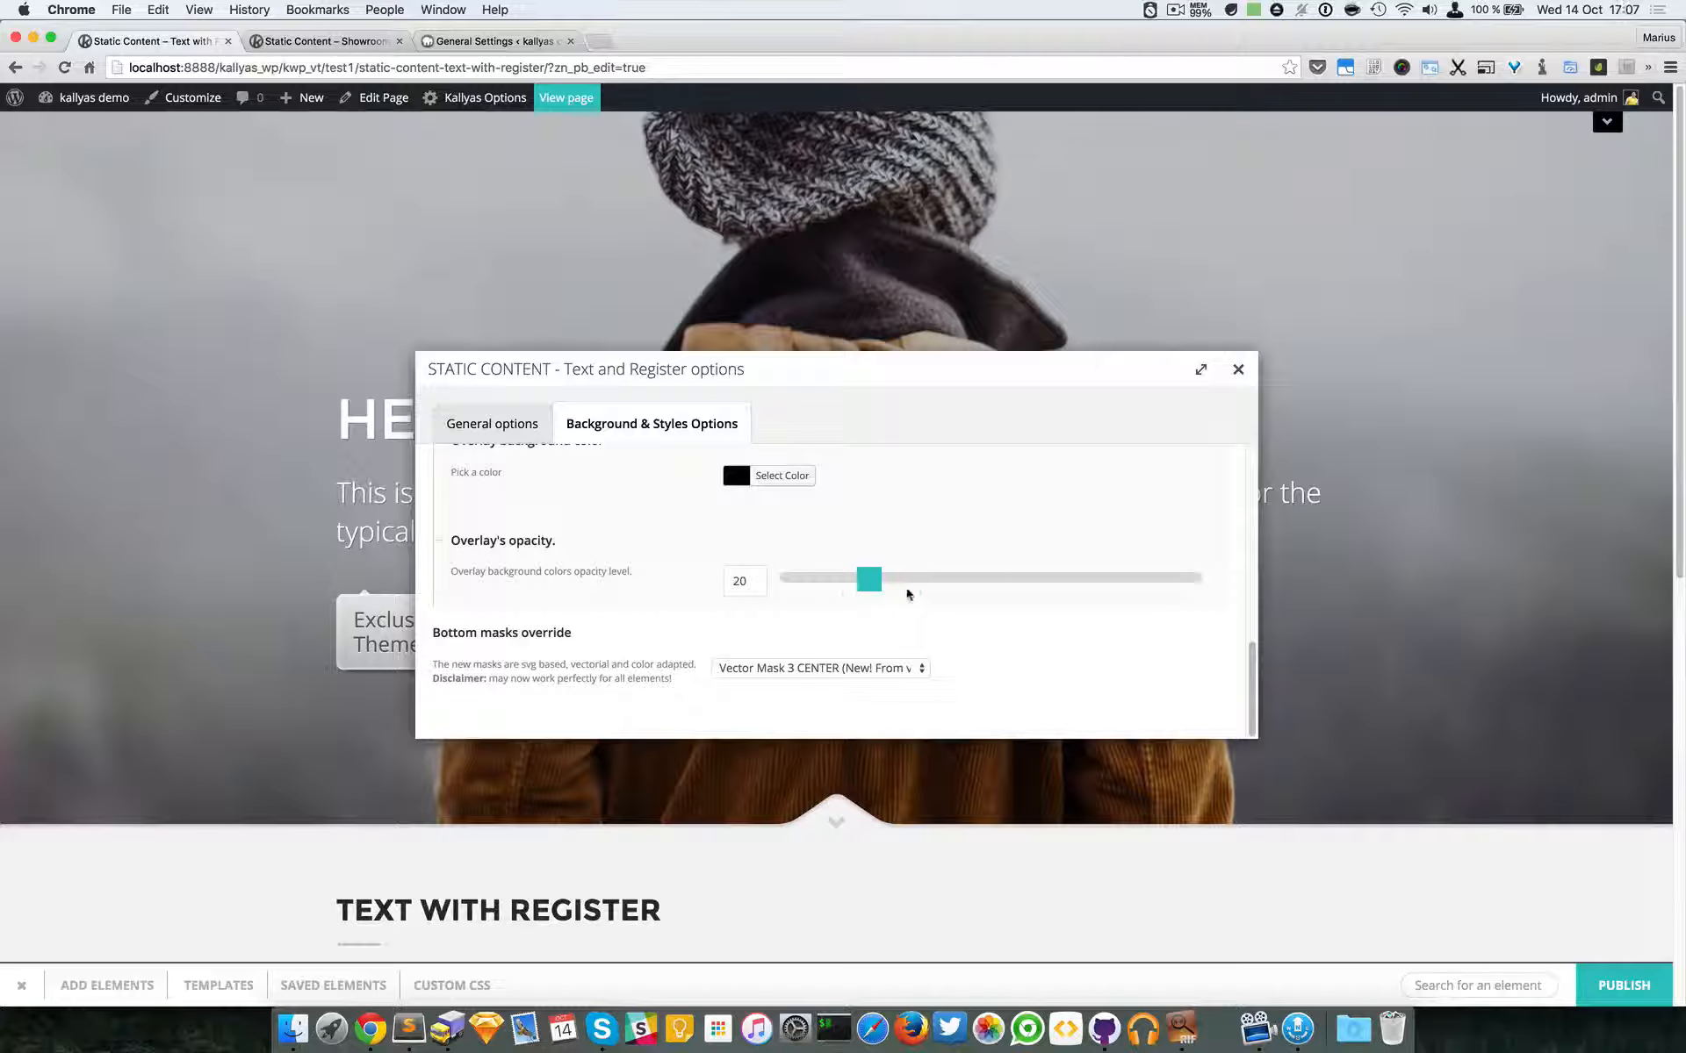
{"action": "scroll", "coordinate": [907, 593], "scroll_direction": "up", "scroll_amount": 10}
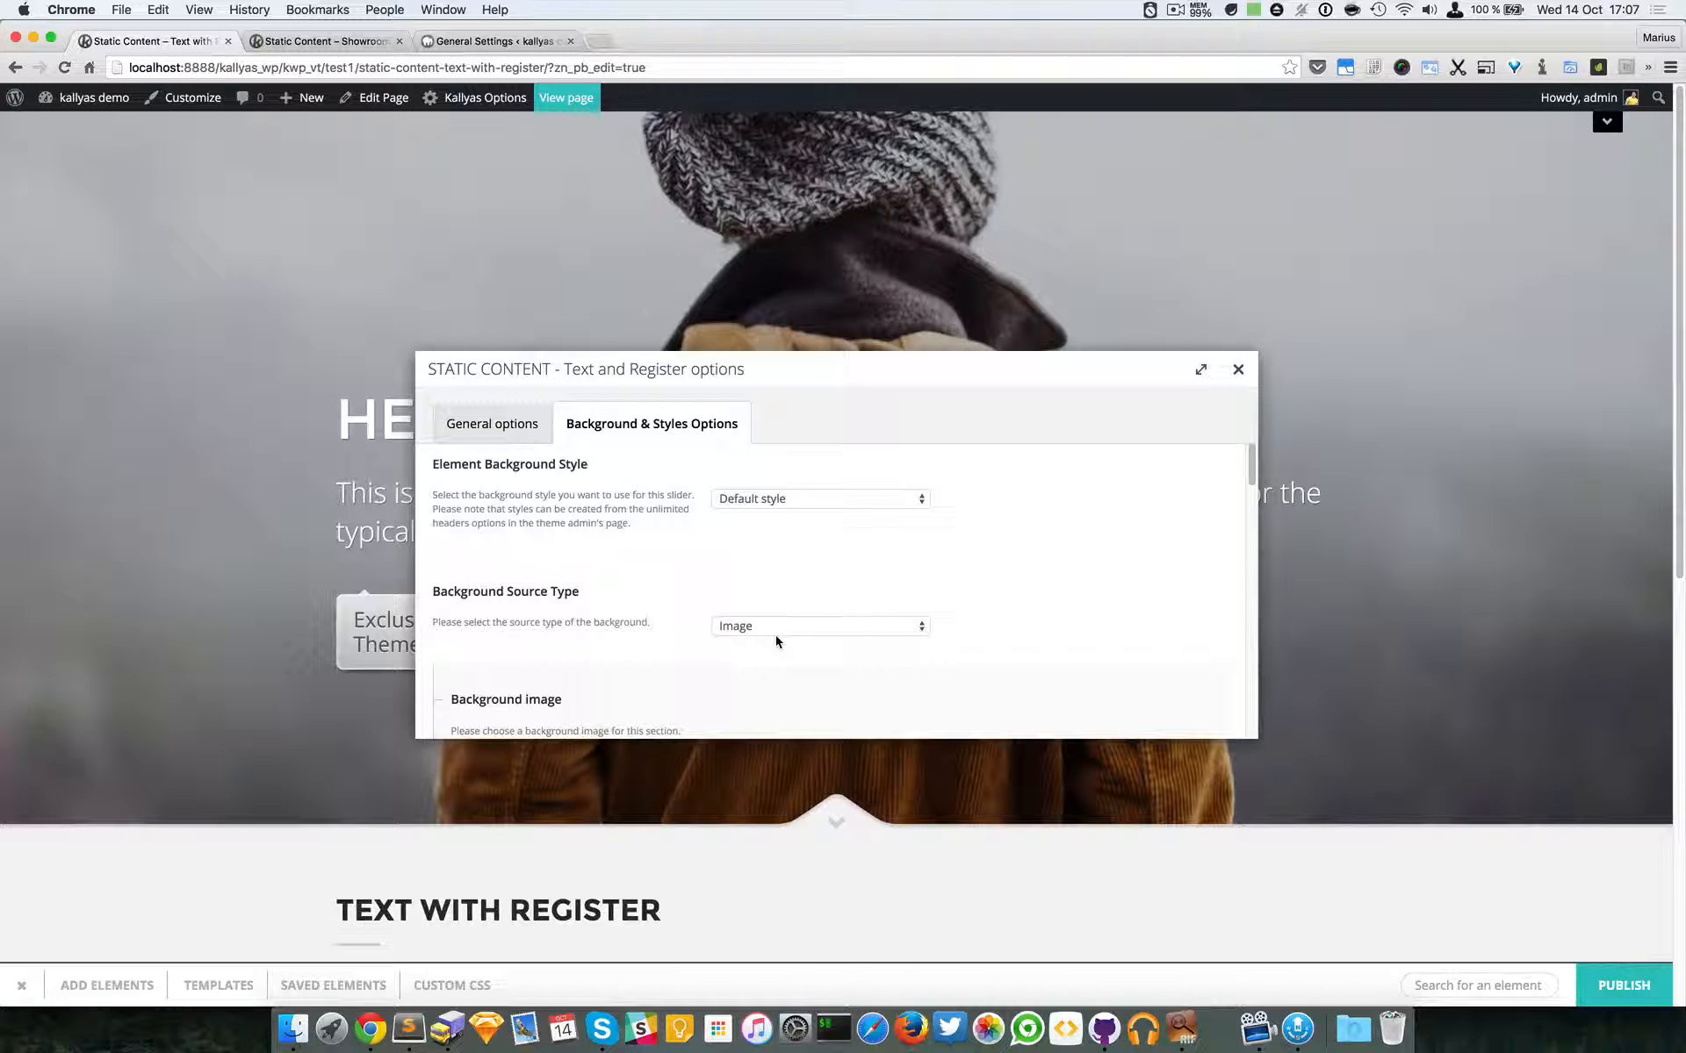
- Examine the Background Source Type choices and the Background image setting without changing them, and close the options
{"action": "left_click", "coordinate": [779, 628]}
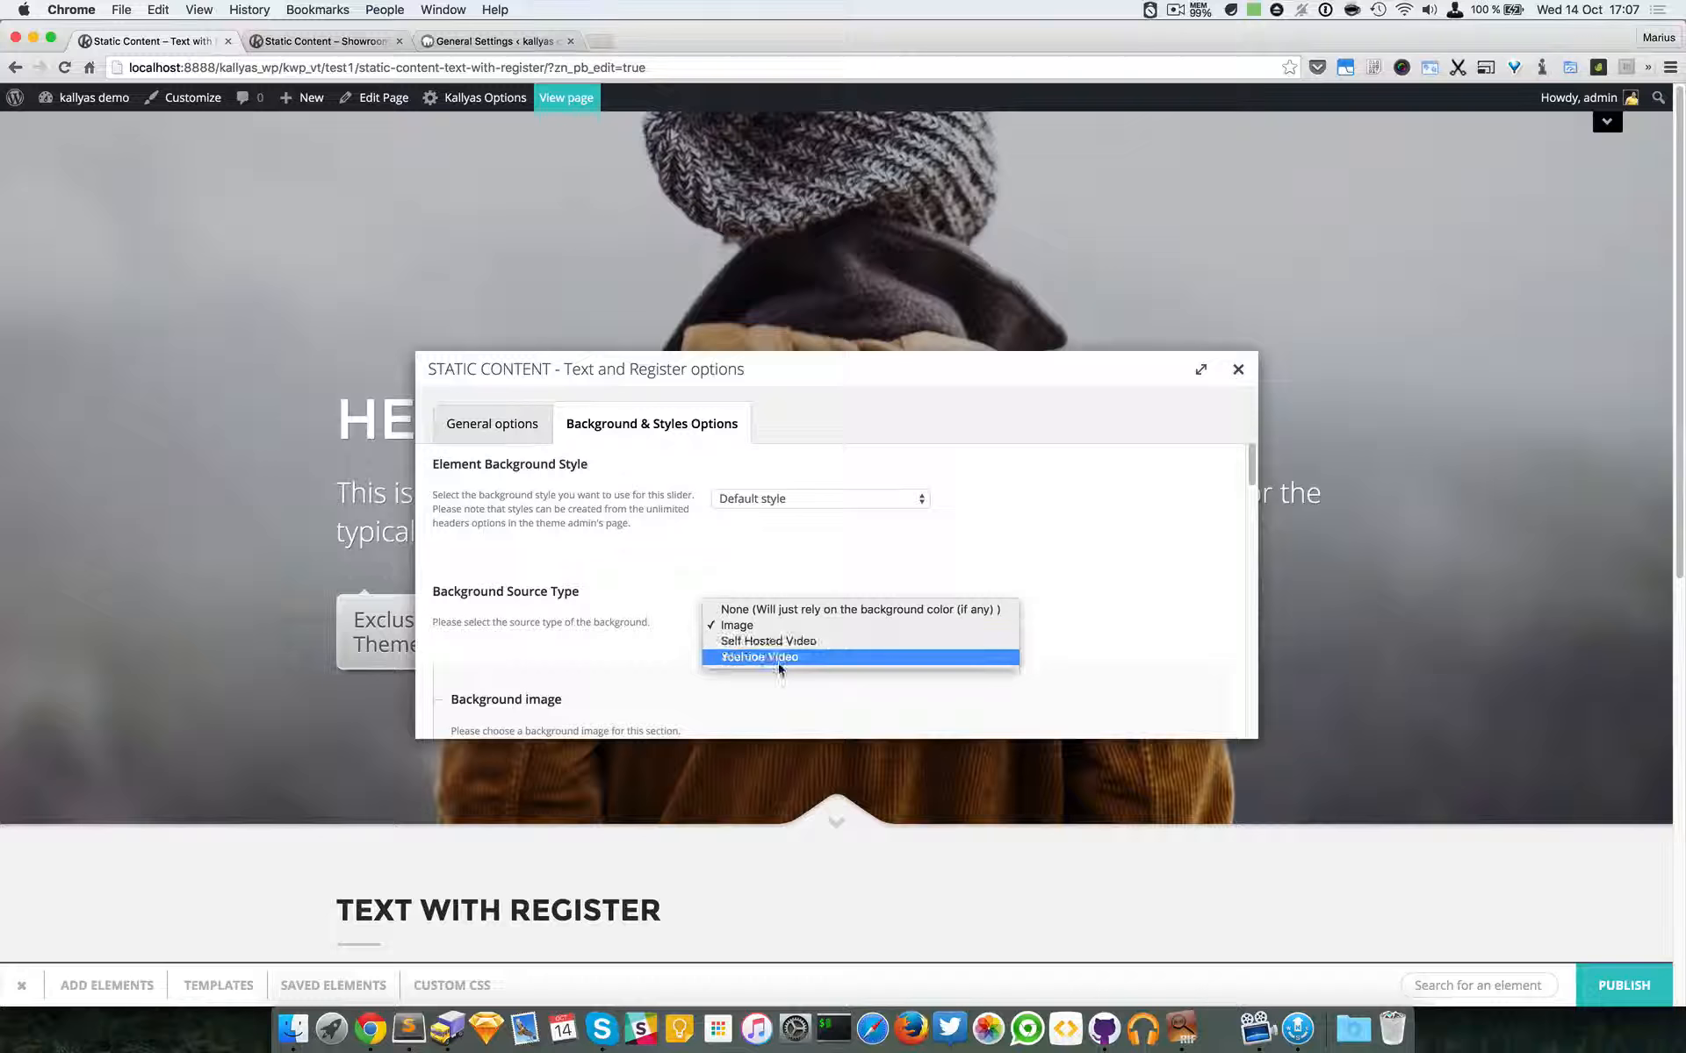
{"action": "left_click", "coordinate": [828, 568]}
{"action": "scroll", "coordinate": [943, 578], "scroll_direction": "down", "scroll_amount": 1}
{"action": "scroll", "coordinate": [943, 578], "scroll_direction": "down", "scroll_amount": 1}
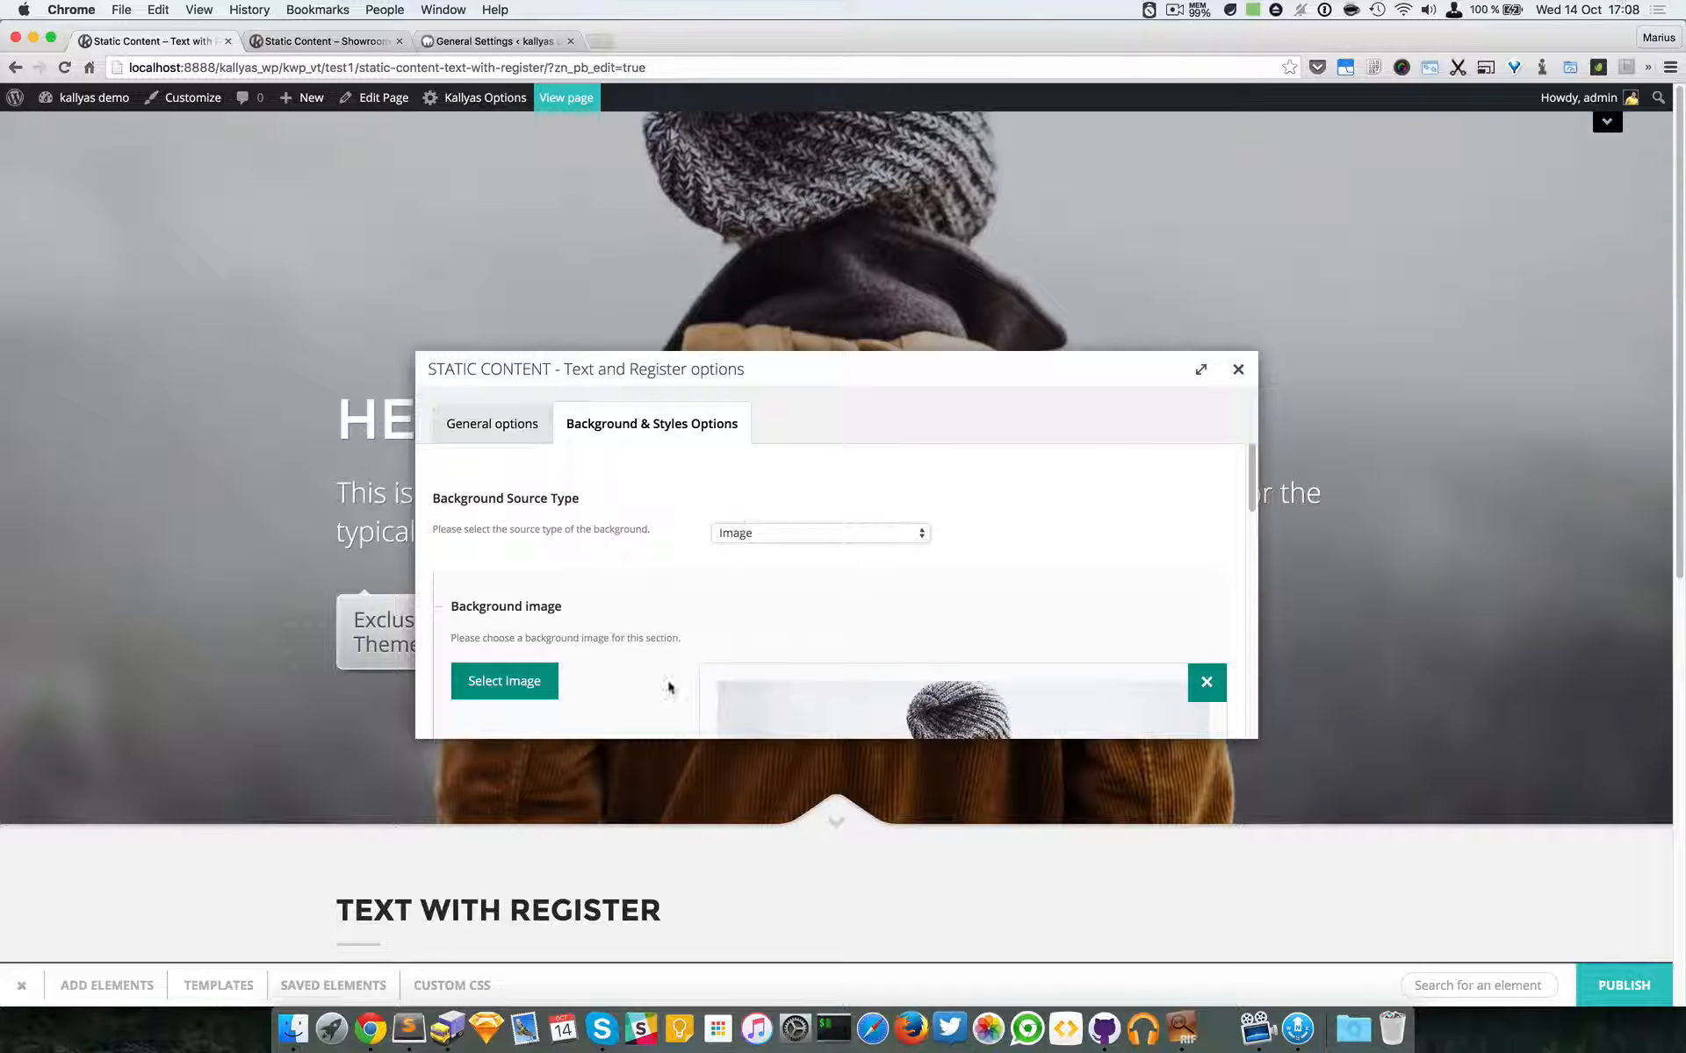
{"action": "scroll", "coordinate": [746, 649], "scroll_direction": "down", "scroll_amount": 1}
{"action": "scroll", "coordinate": [719, 619], "scroll_direction": "down", "scroll_amount": 1}
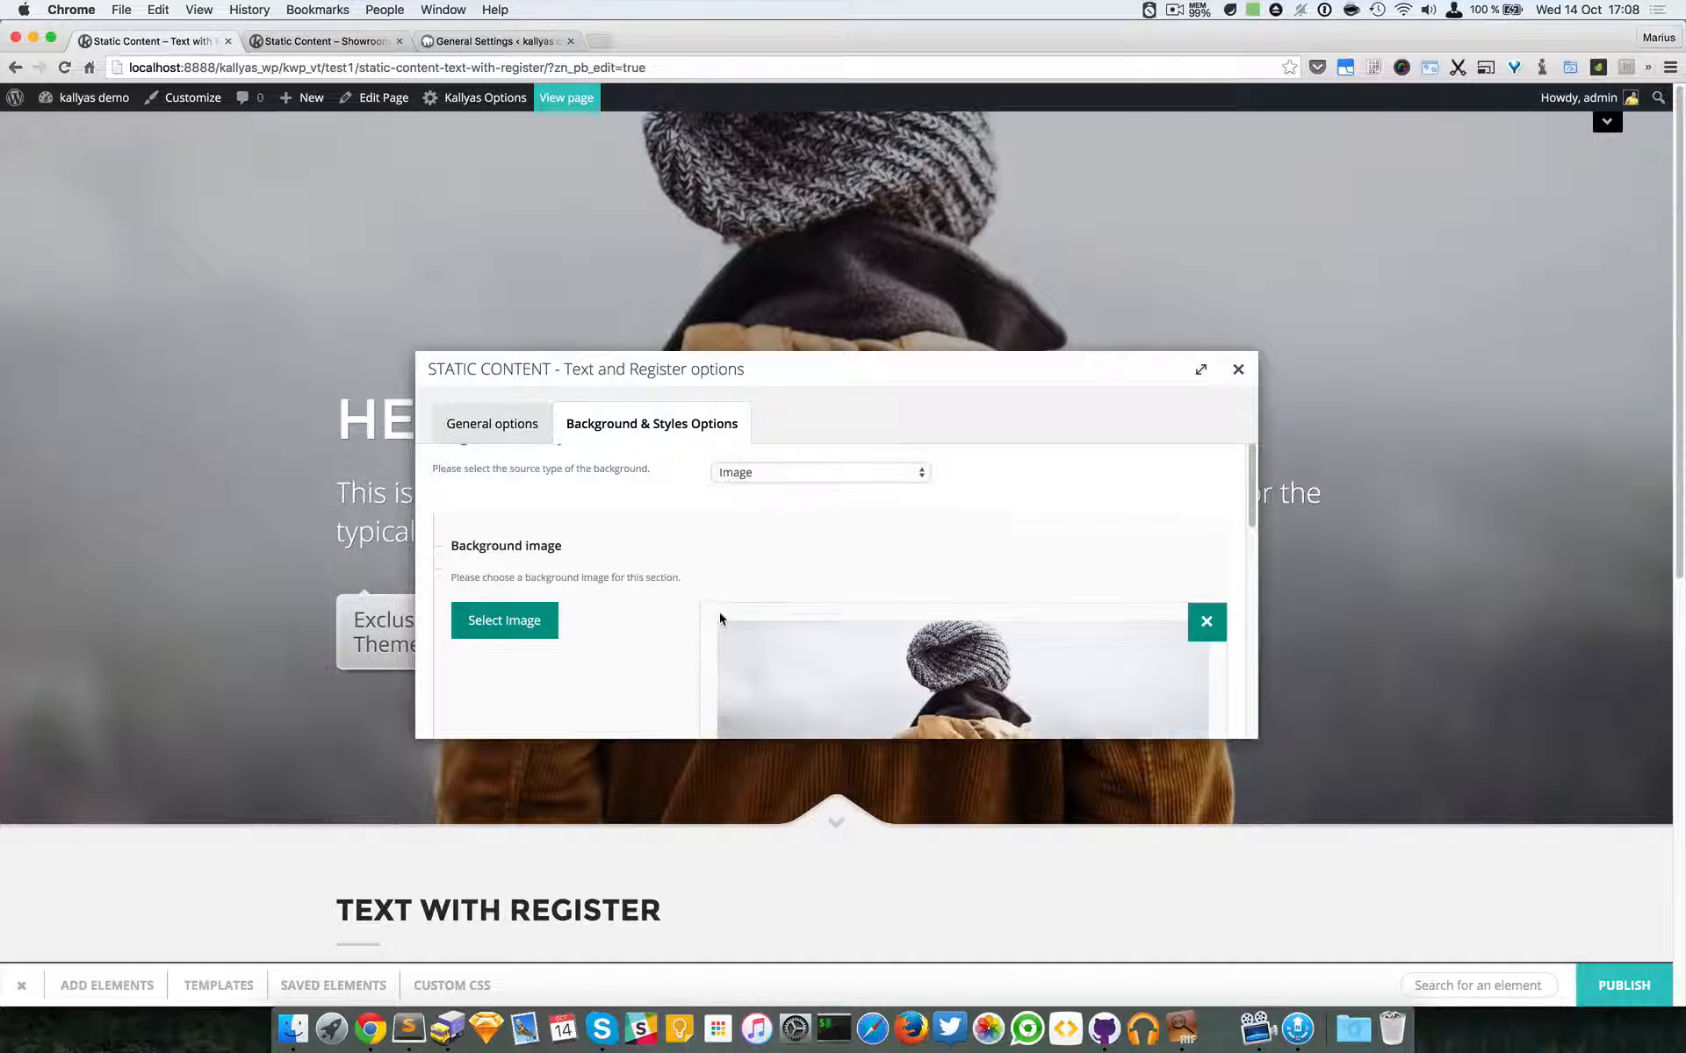
{"action": "scroll", "coordinate": [734, 617], "scroll_direction": "down", "scroll_amount": 3}
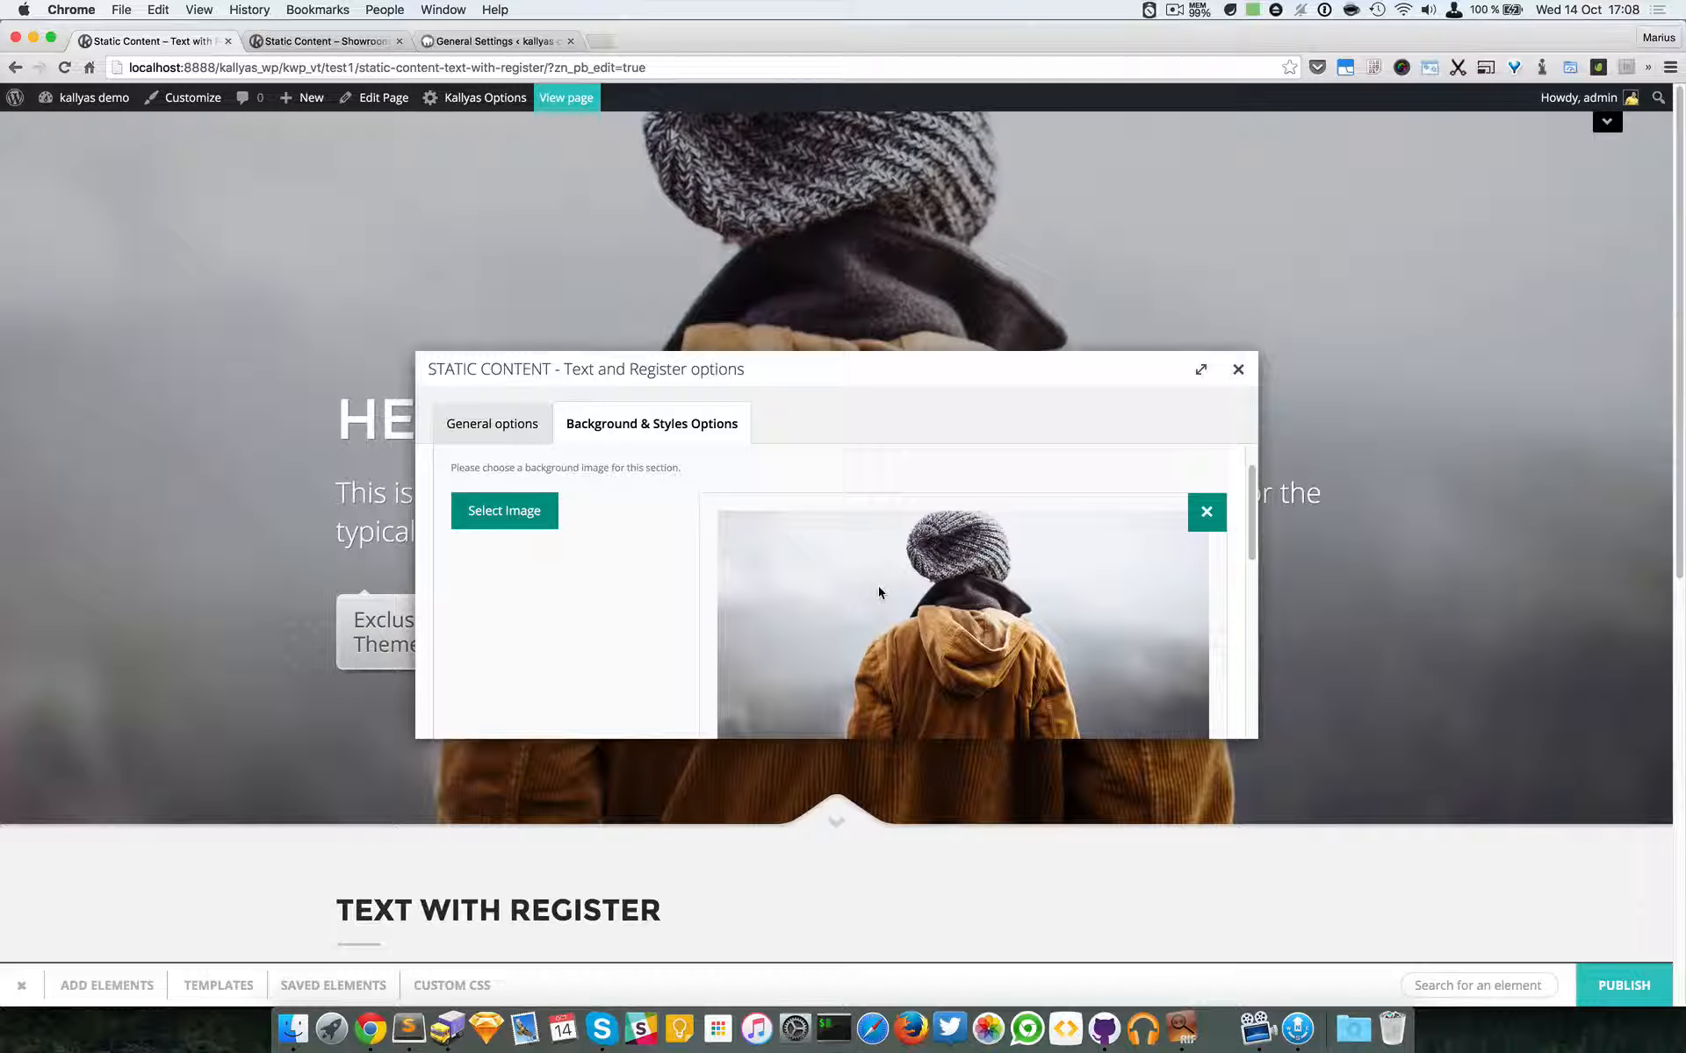
{"action": "scroll", "coordinate": [877, 592], "scroll_direction": "down", "scroll_amount": 1}
{"action": "left_click", "coordinate": [1238, 369]}
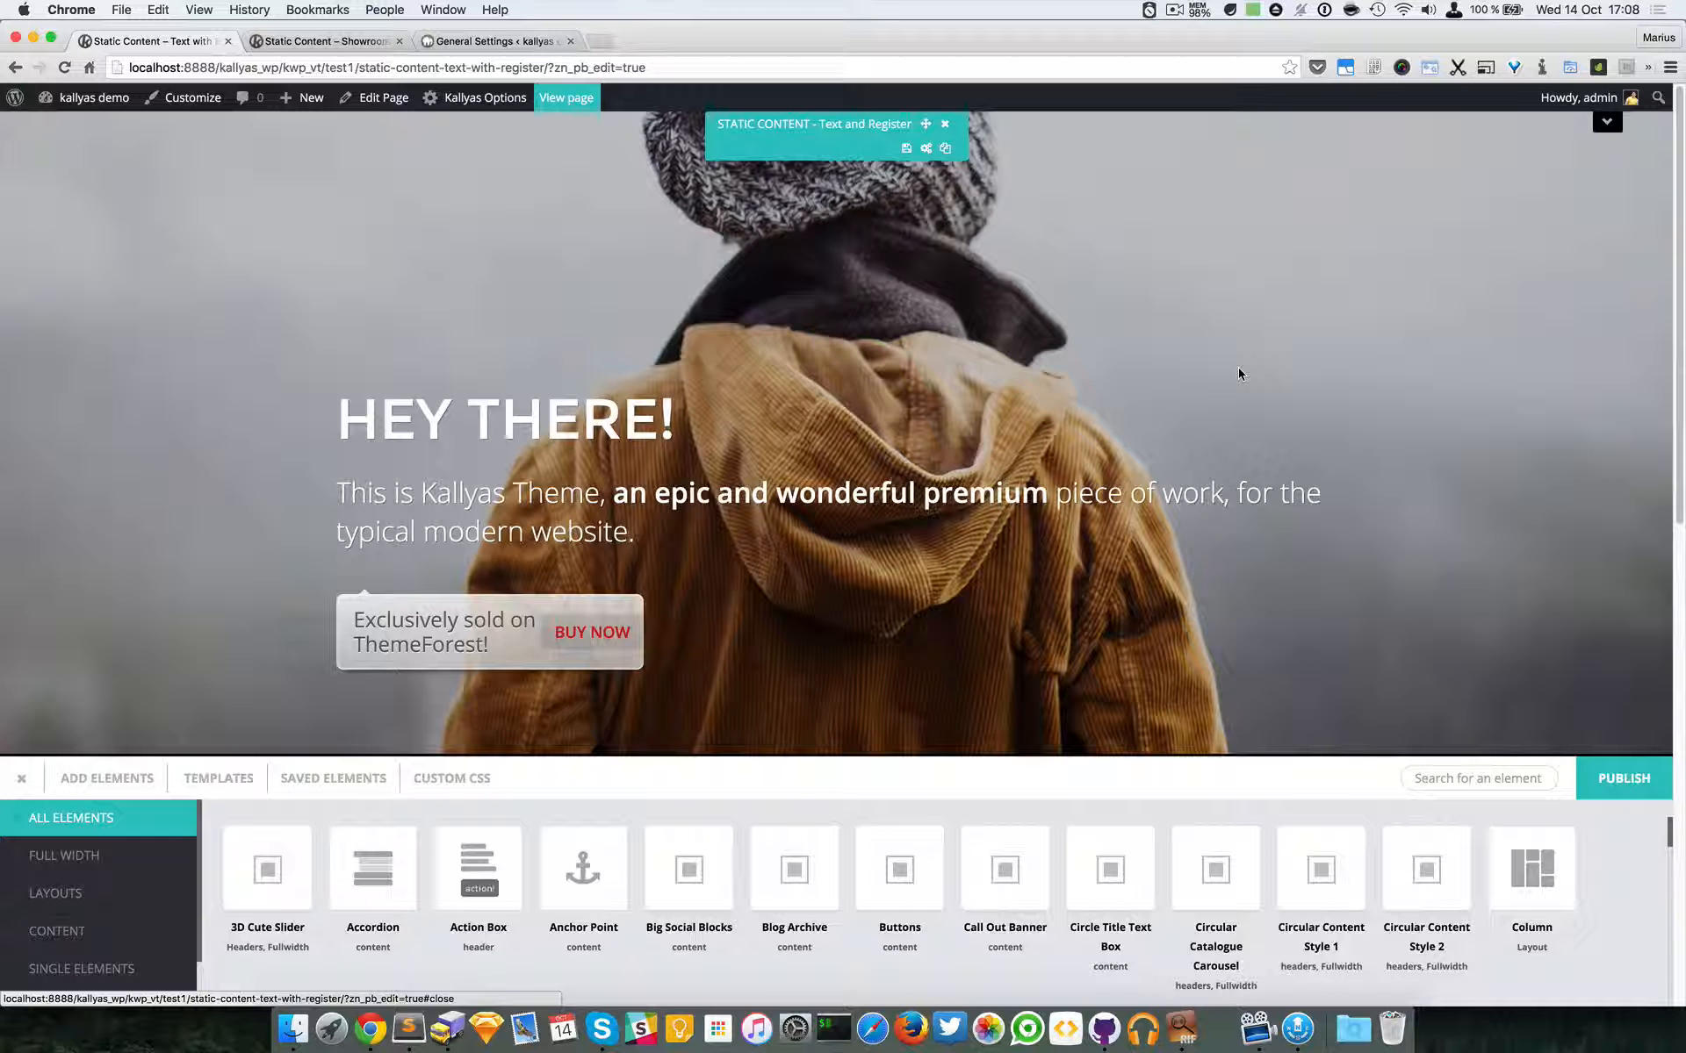